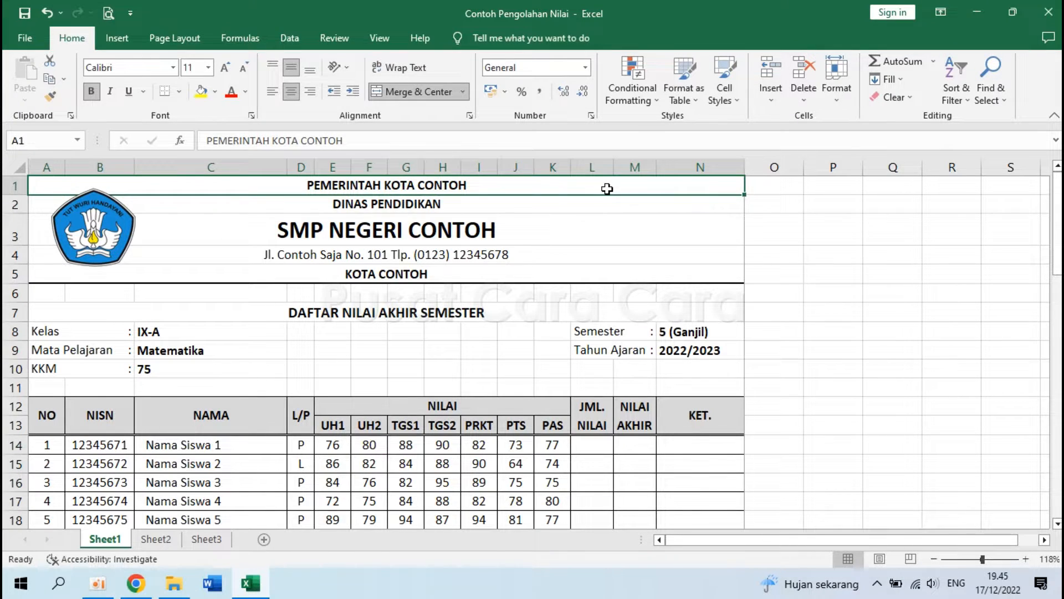
Enter an AutoSum total of E14:K14 in L14, the first student's JML. NILAI cell
scroll(582, 250, "down", 3)
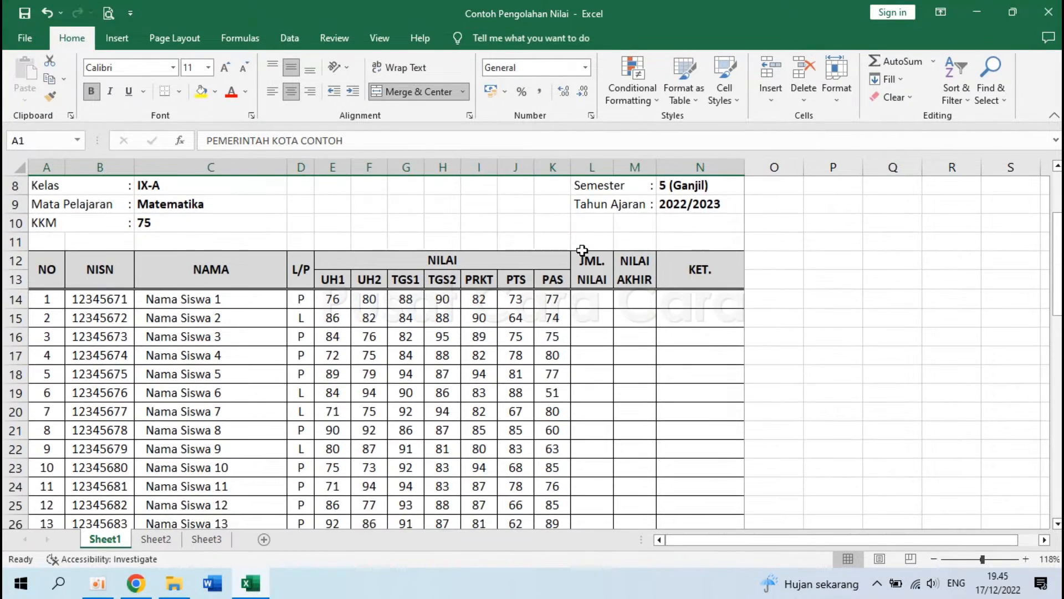
scroll(583, 250, "down", 2)
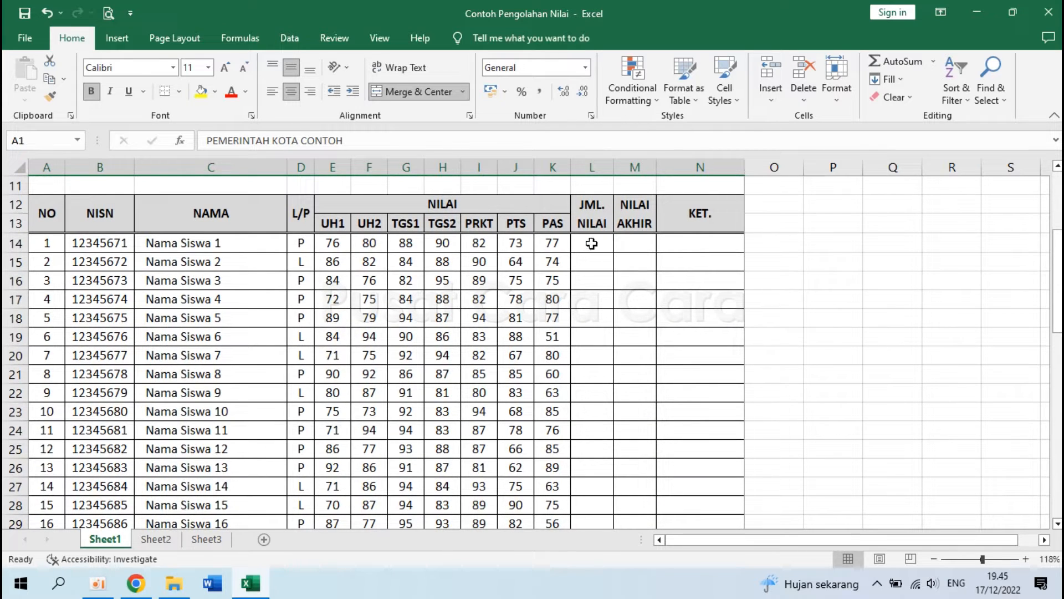
left_click(596, 244)
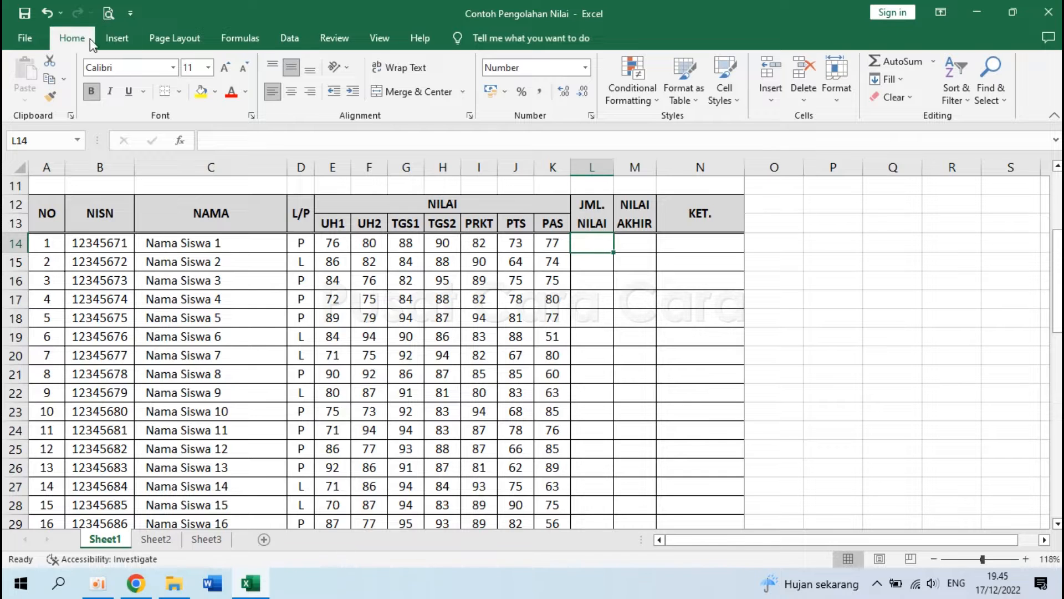
left_click(899, 58)
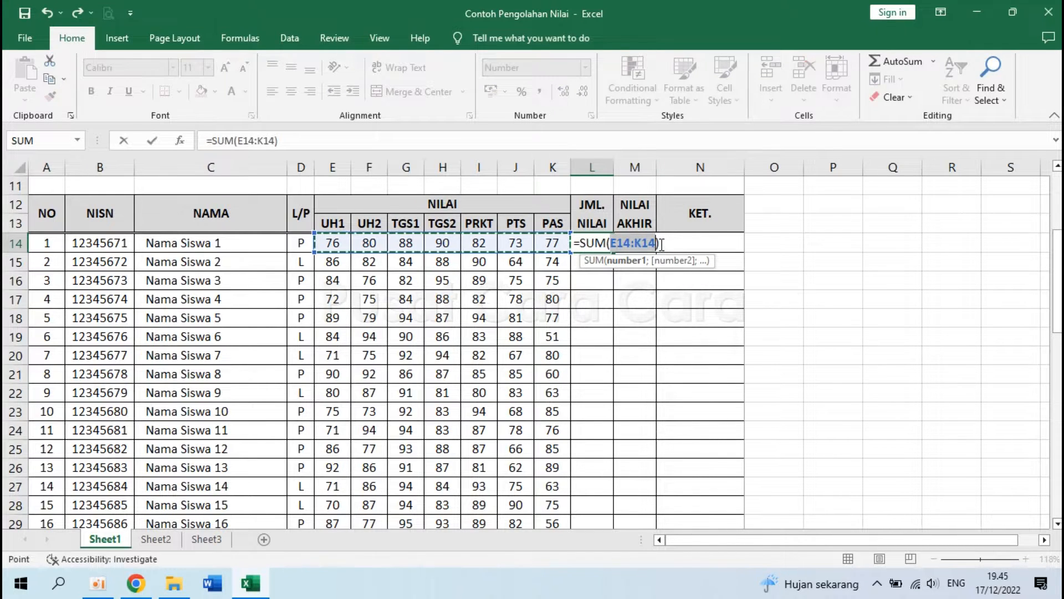
key("Return")
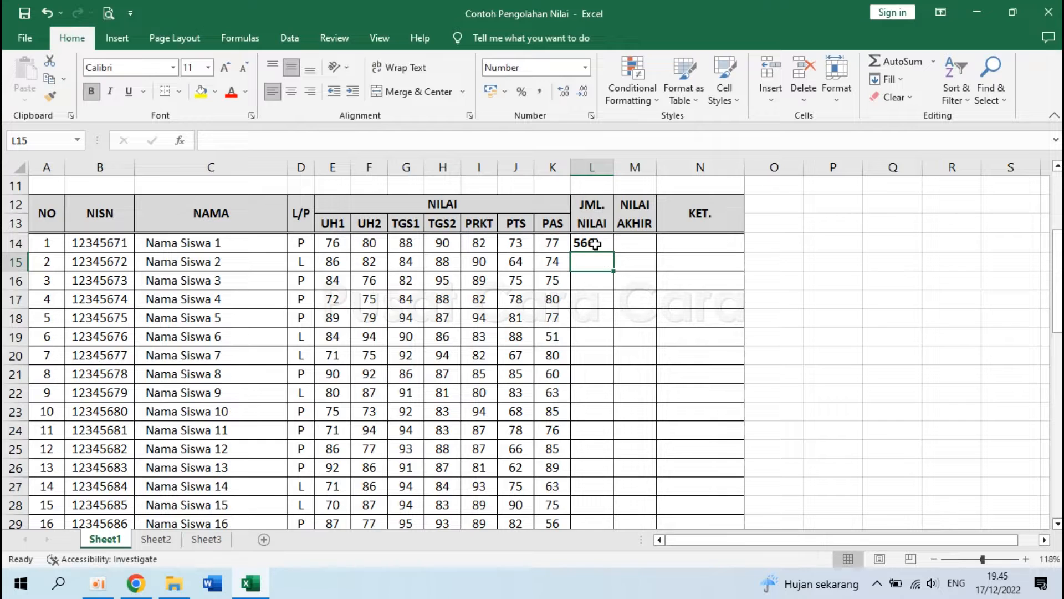
Try auto-filling the SUM formula from L14 down to L49, and undo the fill
left_click(594, 244)
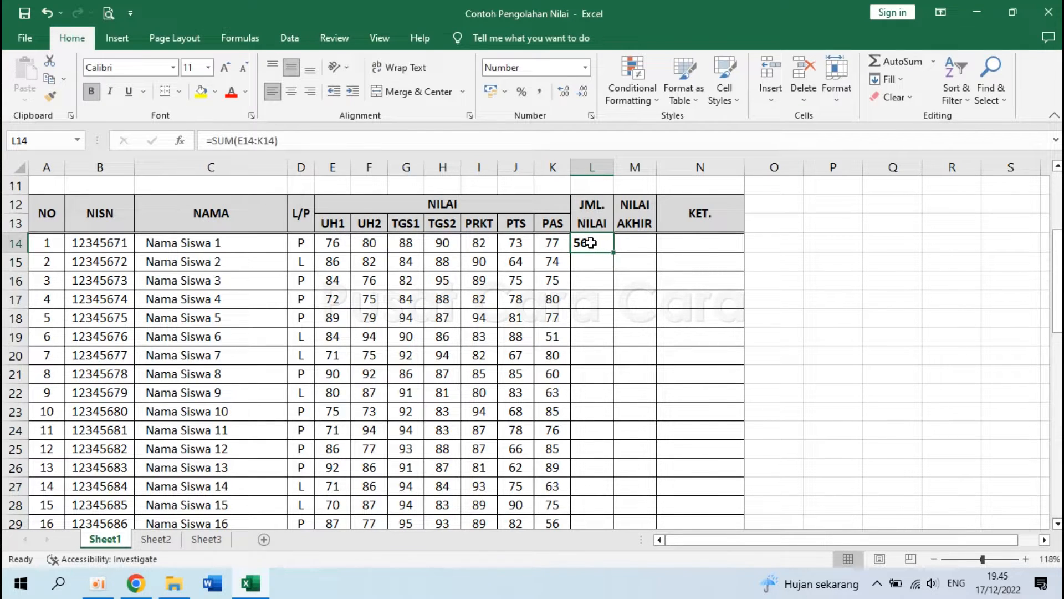
double_click(613, 251)
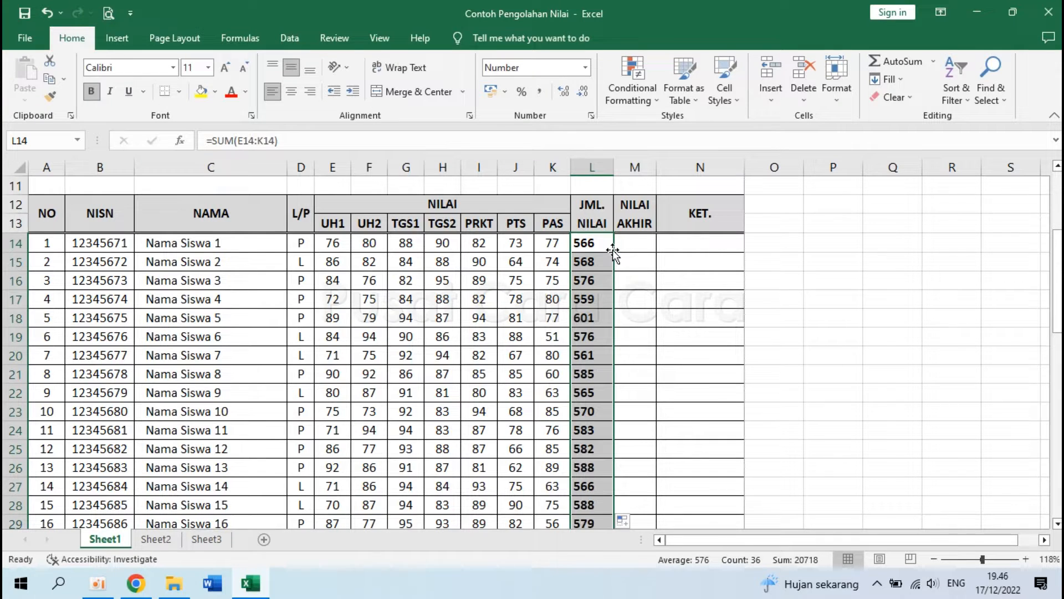
scroll(598, 267, "down", 8)
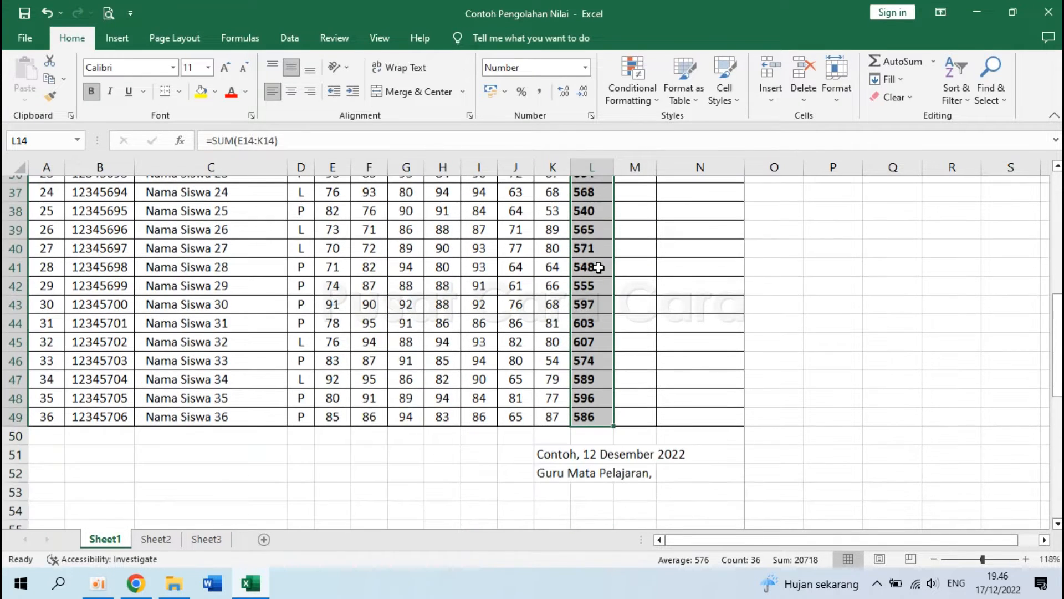
scroll(599, 267, "up", 10)
key("ctrl+z")
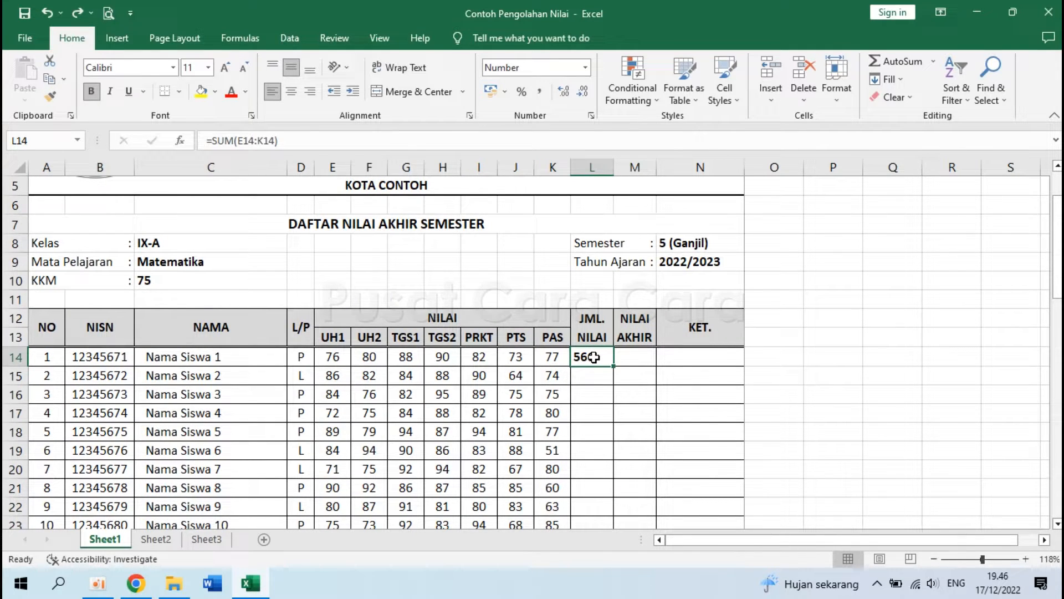
Fill the SUM formula from L14 down through L49 to total every student's scores
left_click_drag(613, 366, 594, 492)
scroll(608, 283, "down", 1)
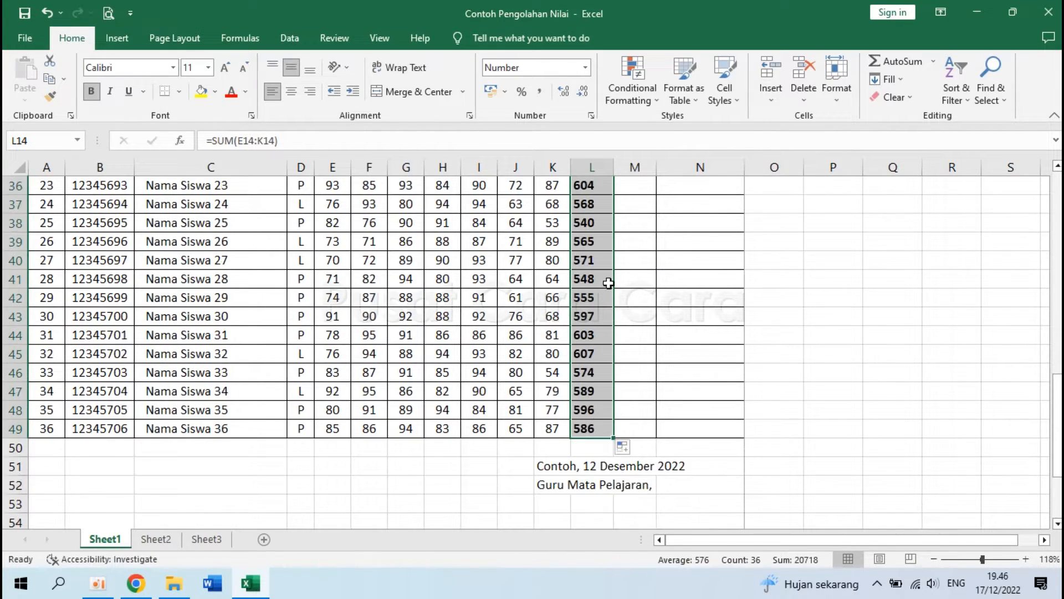
scroll(609, 282, "up", 3)
scroll(609, 283, "up", 6)
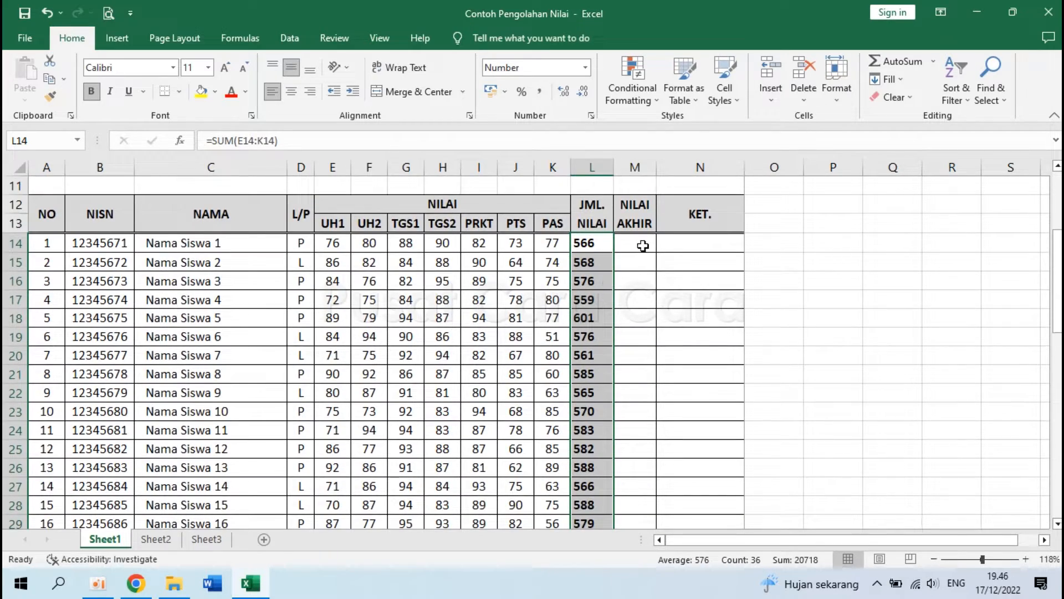
left_click(636, 246)
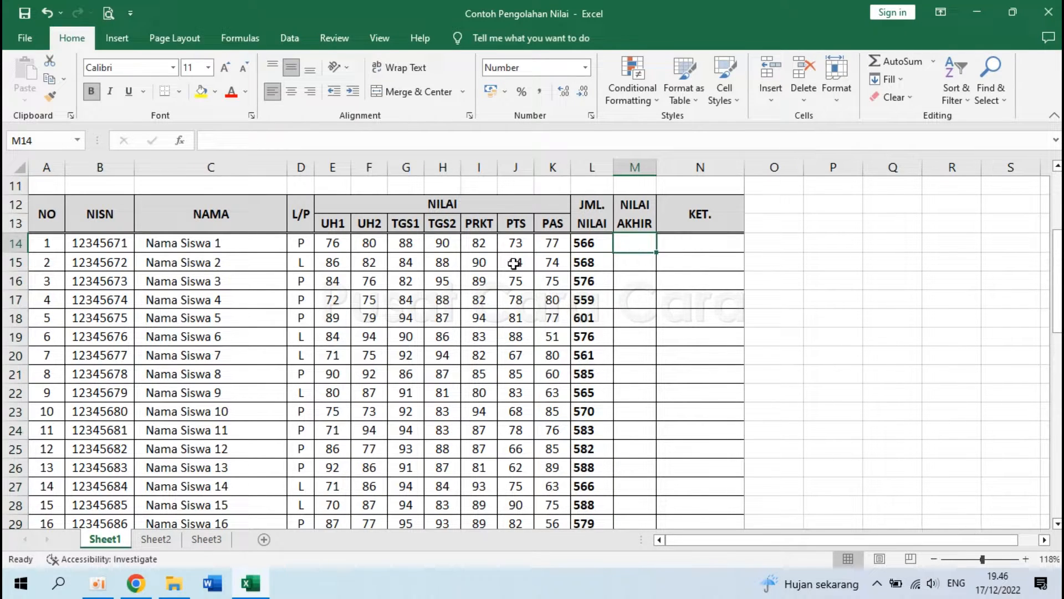
left_click_drag(332, 242, 560, 244)
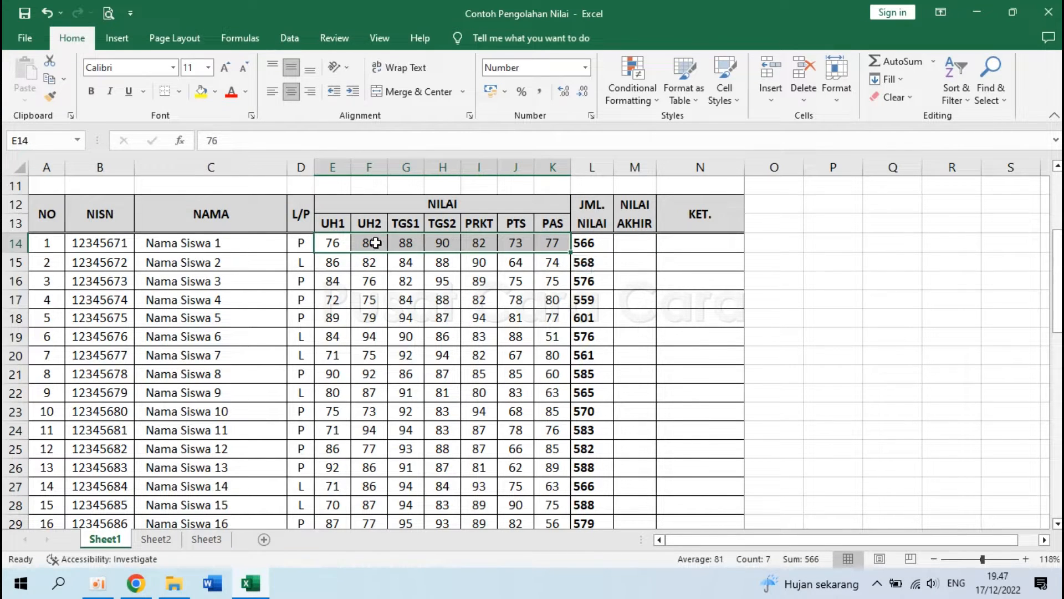
left_click(332, 243)
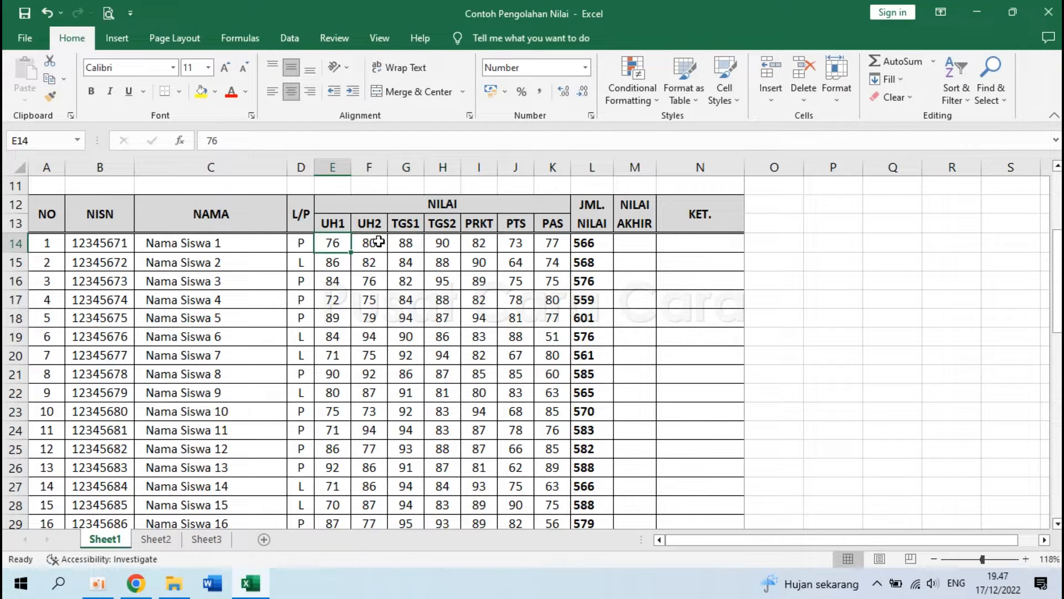
left_click(370, 242)
left_click(548, 246)
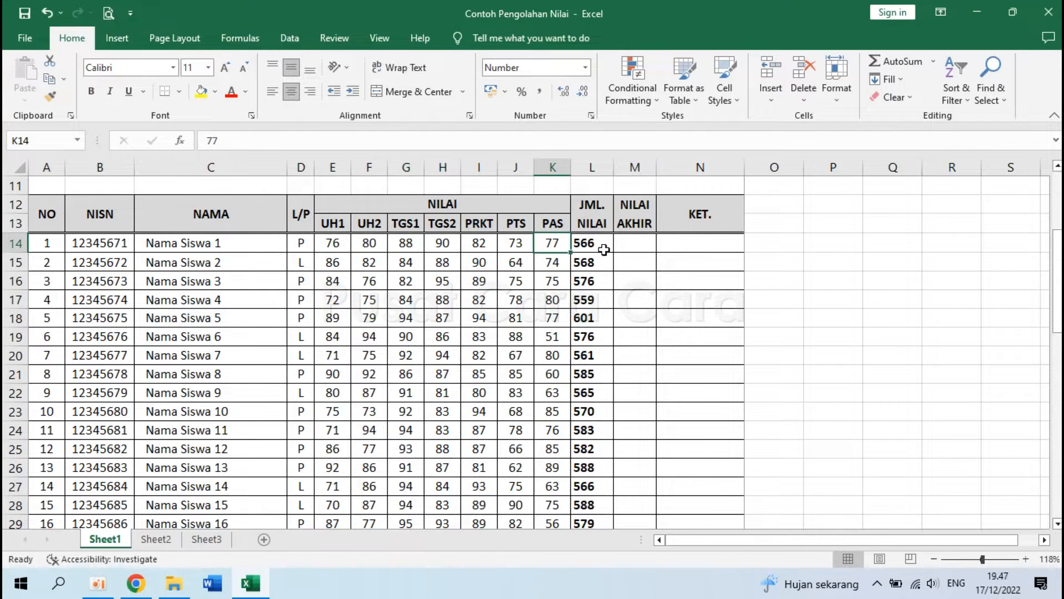
Insert an AVERAGE formula in M14, correct its range to E14:K14, and undo the entry
left_click(636, 247)
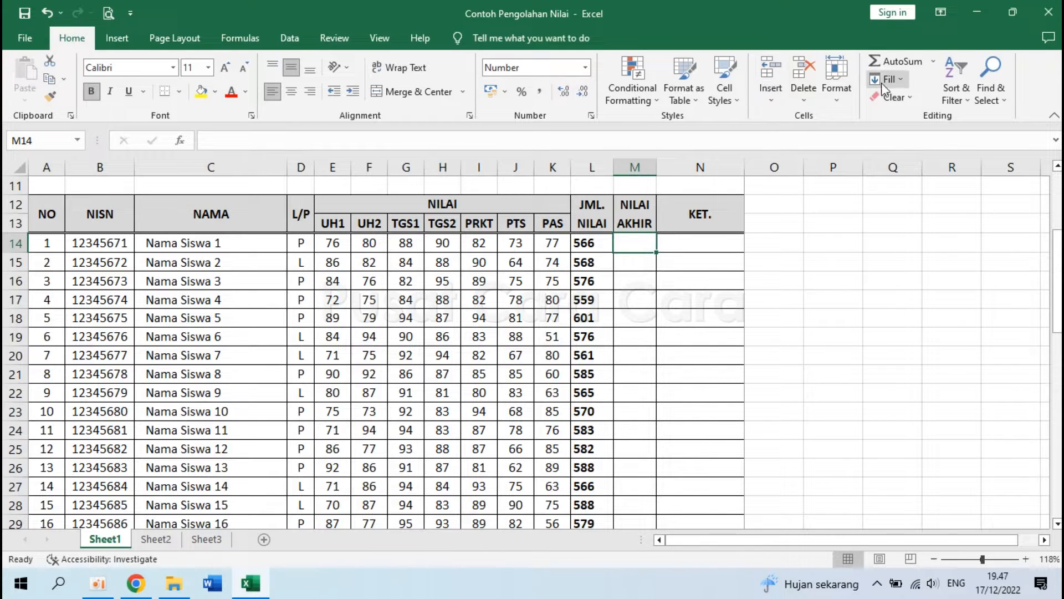
left_click(934, 62)
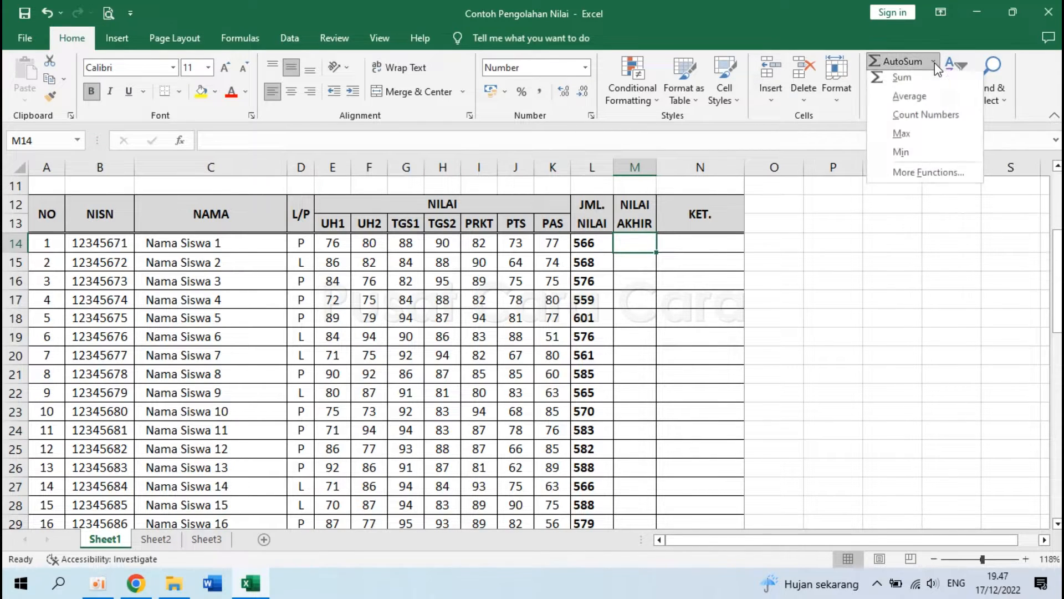
left_click(909, 100)
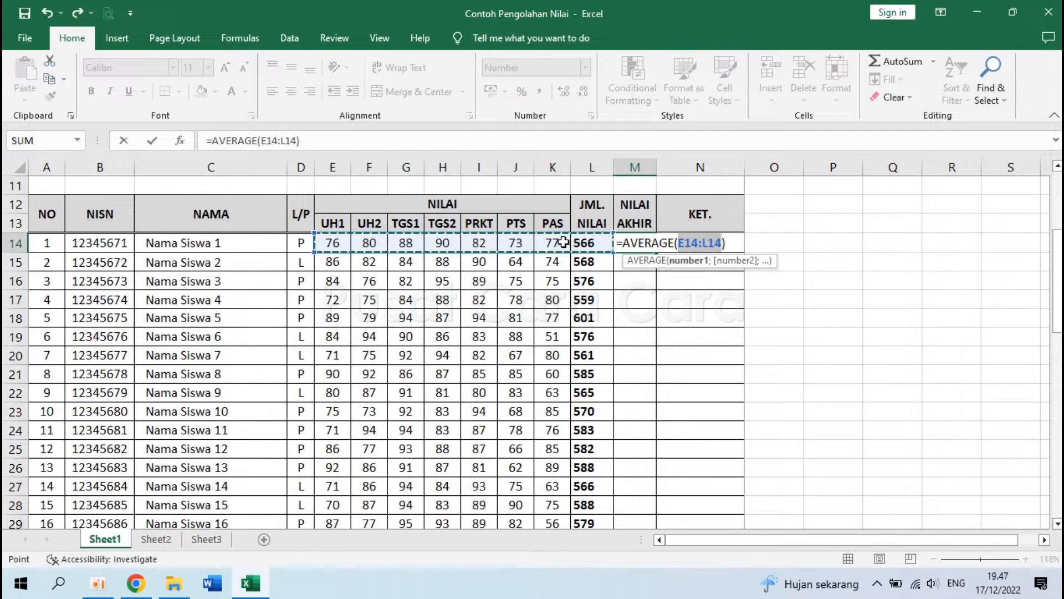
left_click(710, 242)
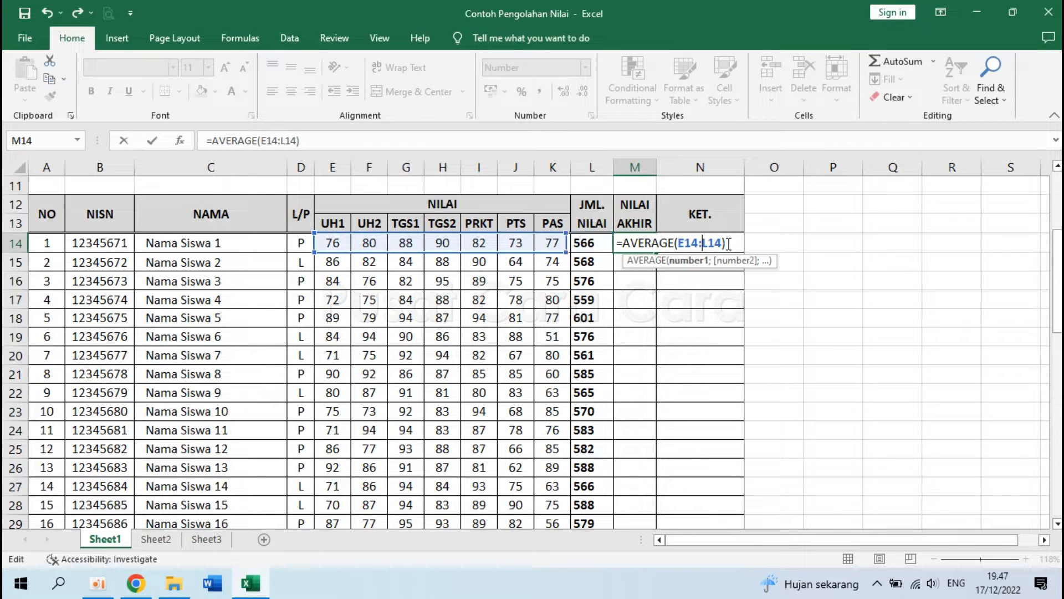
key("BackSpace")
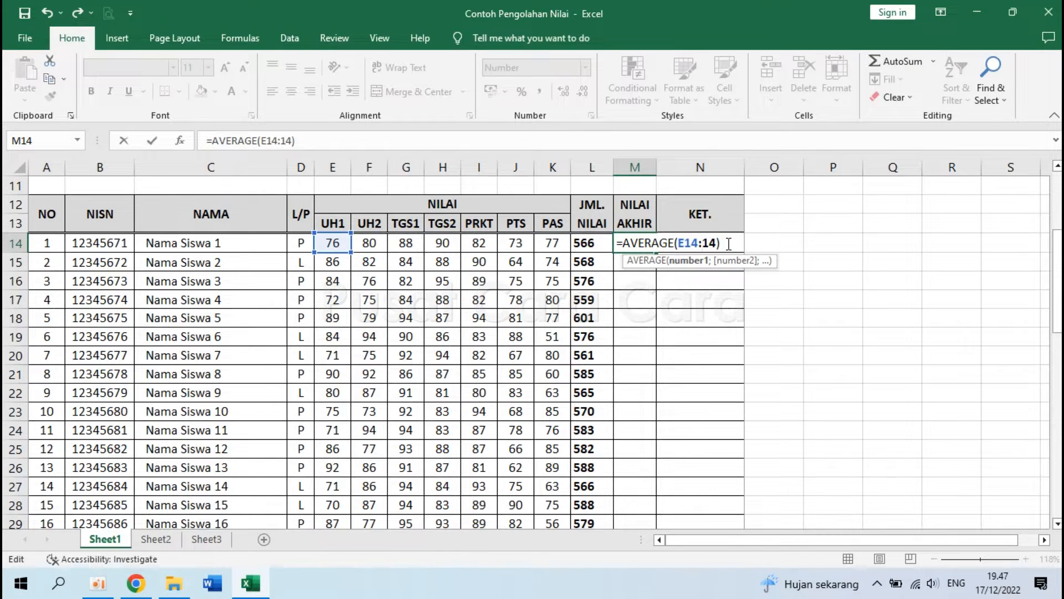
type("K")
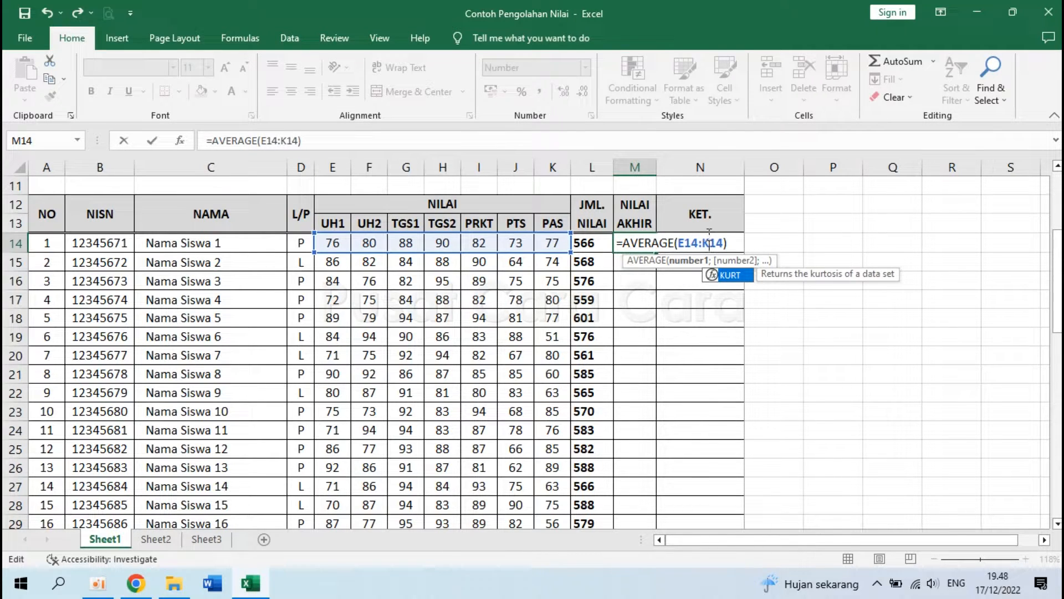
key("Return")
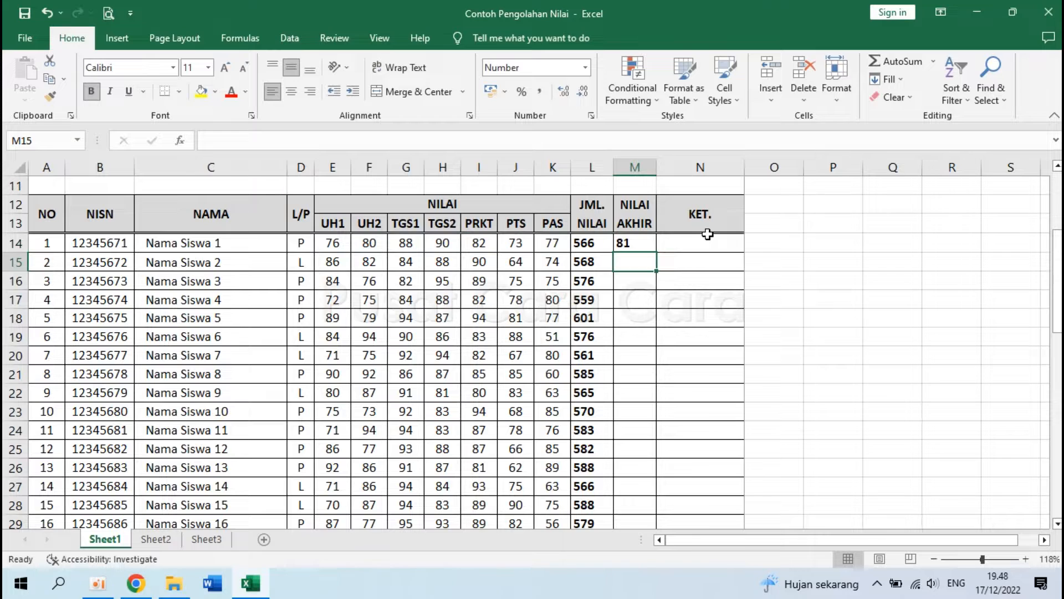
key("ctrl+z")
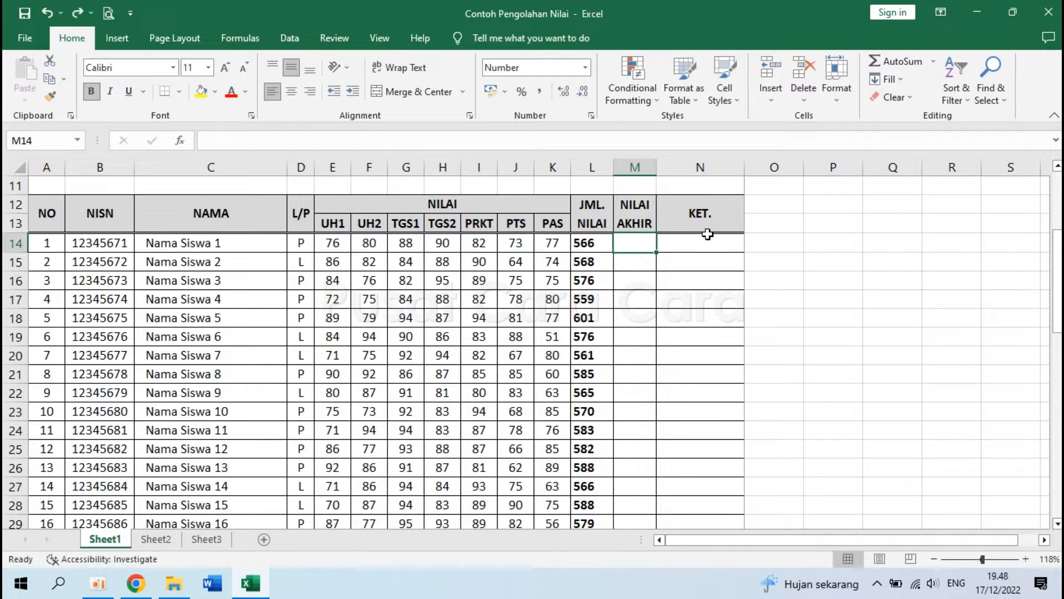
Insert an AVERAGE formula in M14 and shrink its range to E14:K14, excluding the total
left_click(935, 60)
left_click(915, 103)
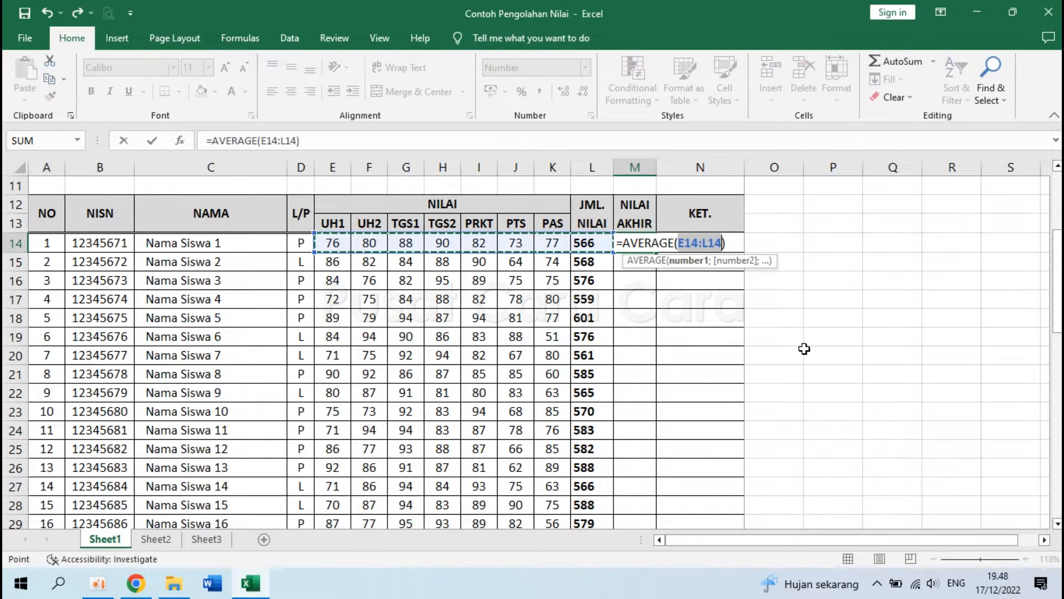
key("shift+Left")
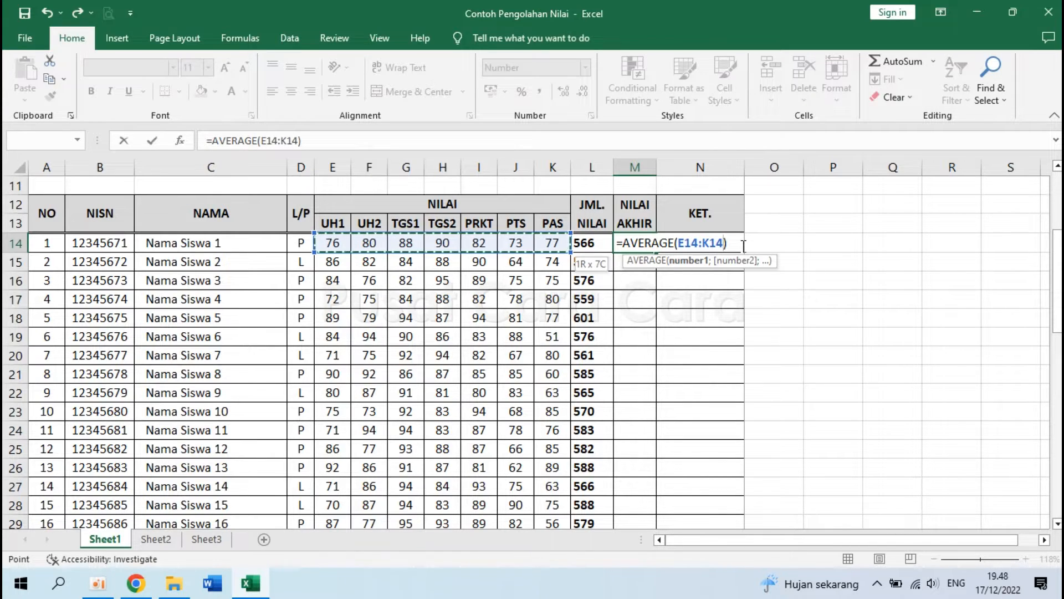
key("Return")
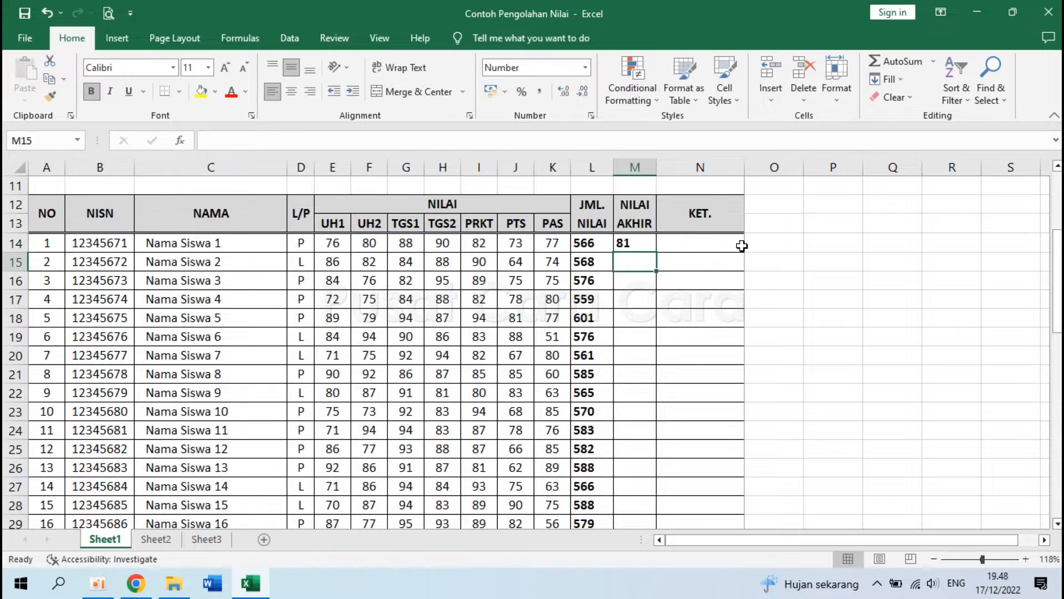
Auto-fill the AVERAGE formula down the NILAI AKHIR column, and clear the filled cells including M14
left_click(635, 243)
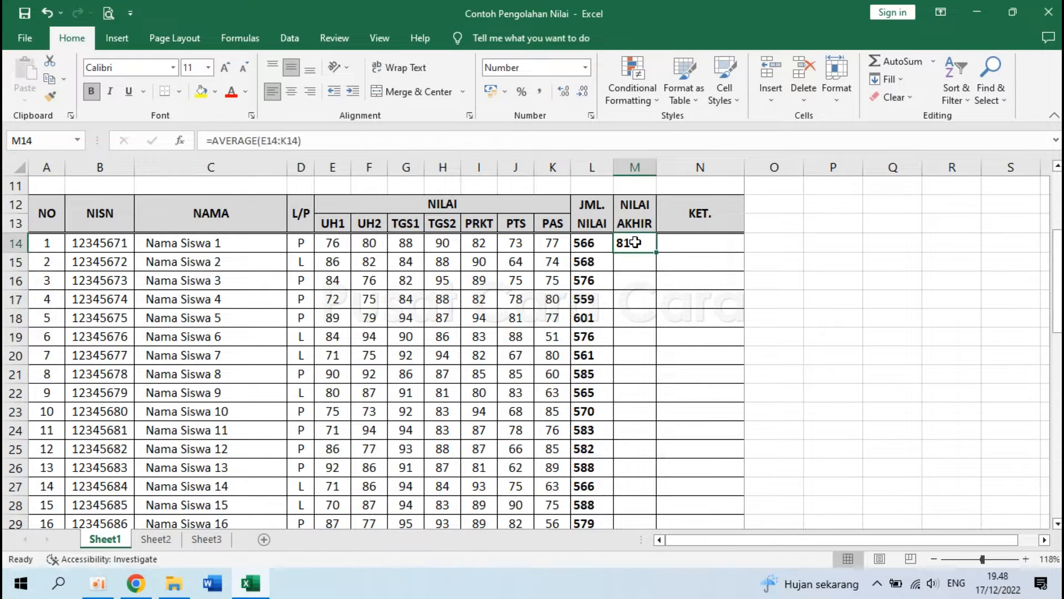
double_click(656, 252)
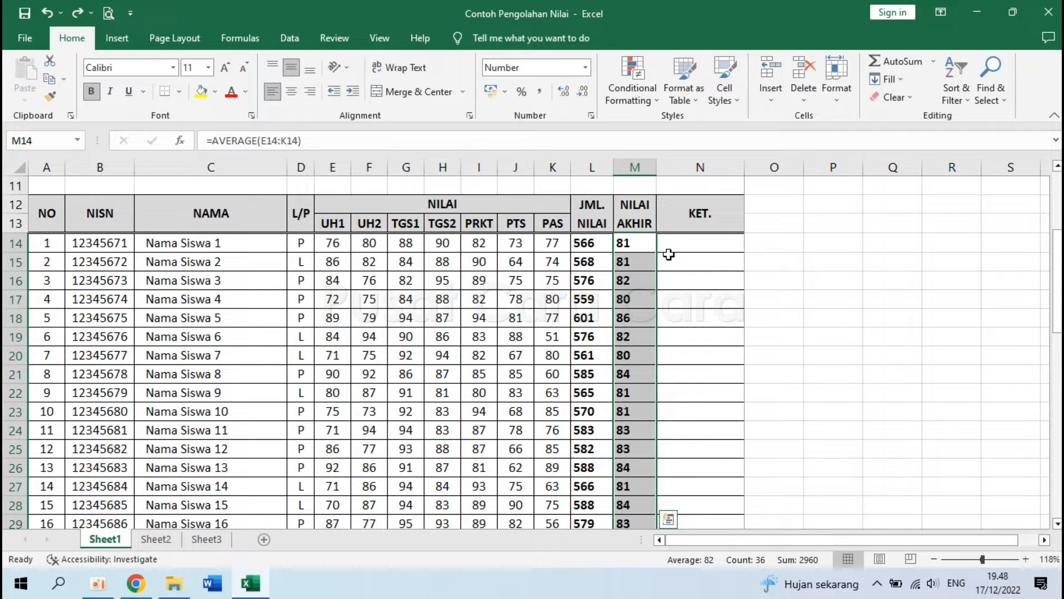
key("Delete")
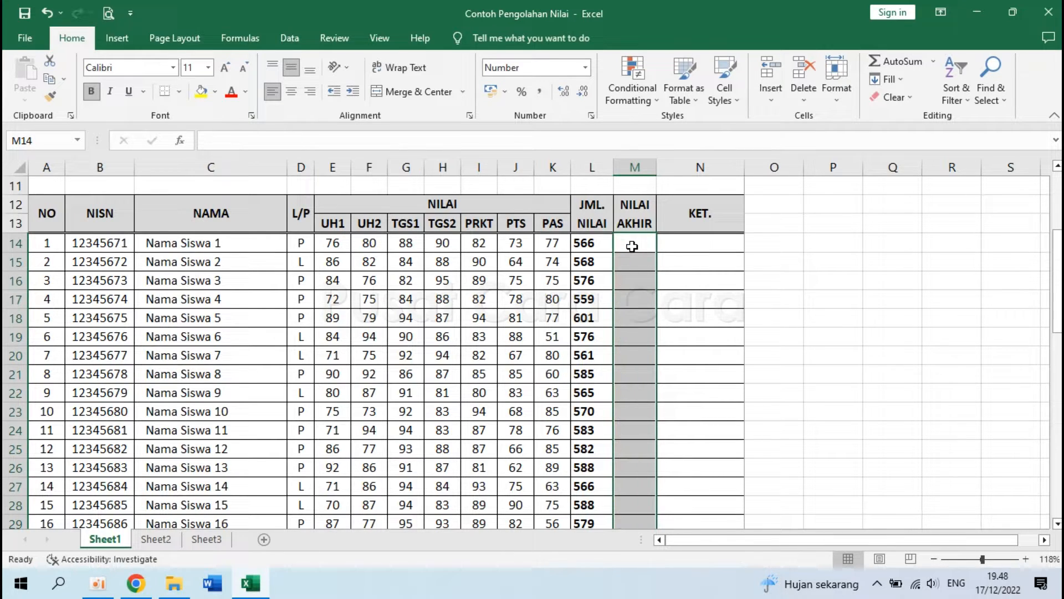
left_click(632, 246)
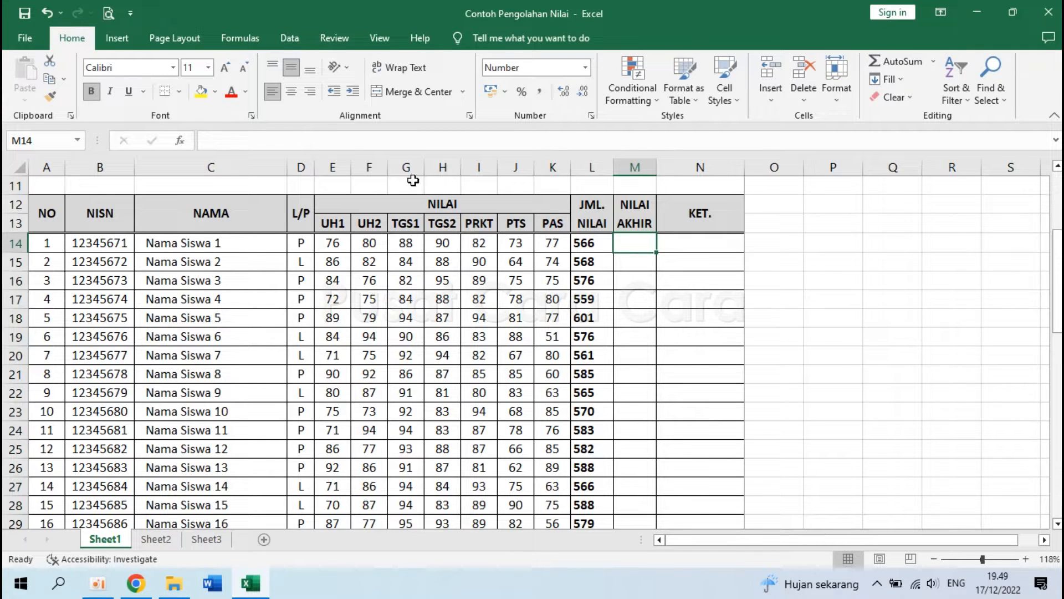
Enter the weights 10%, 10%, 5% and 5% in E11:H11 above the UH1, UH2, TGS1 and TGS2 columns
scroll(402, 244, "up", 1)
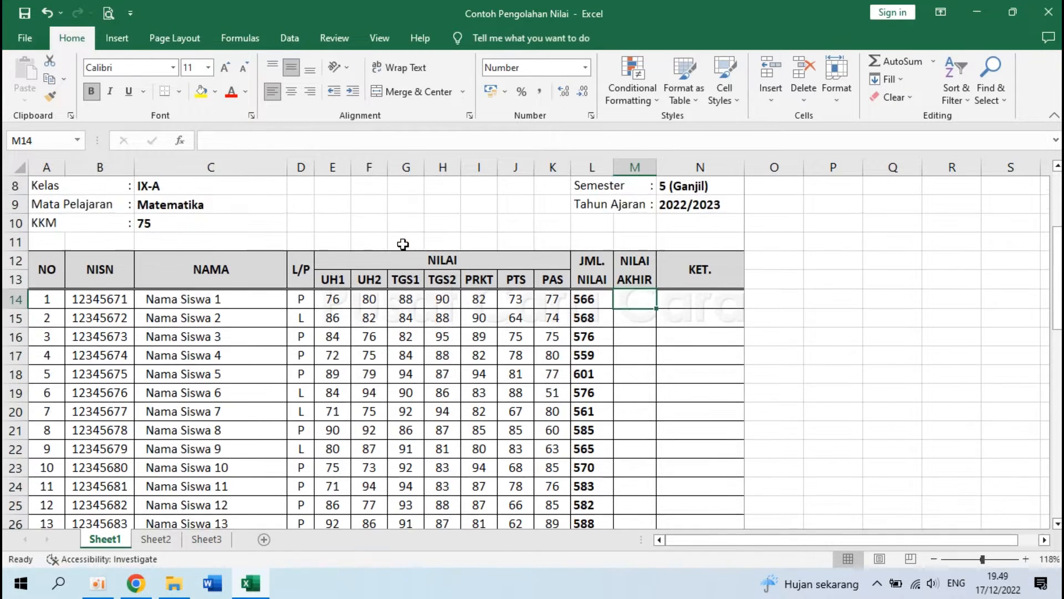
left_click(333, 242)
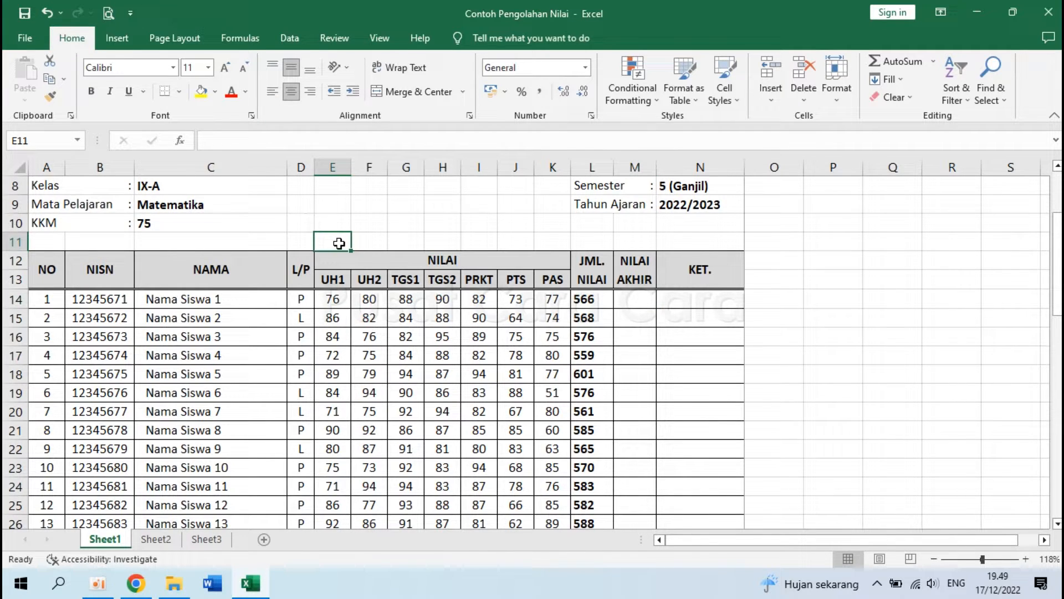
type("10%")
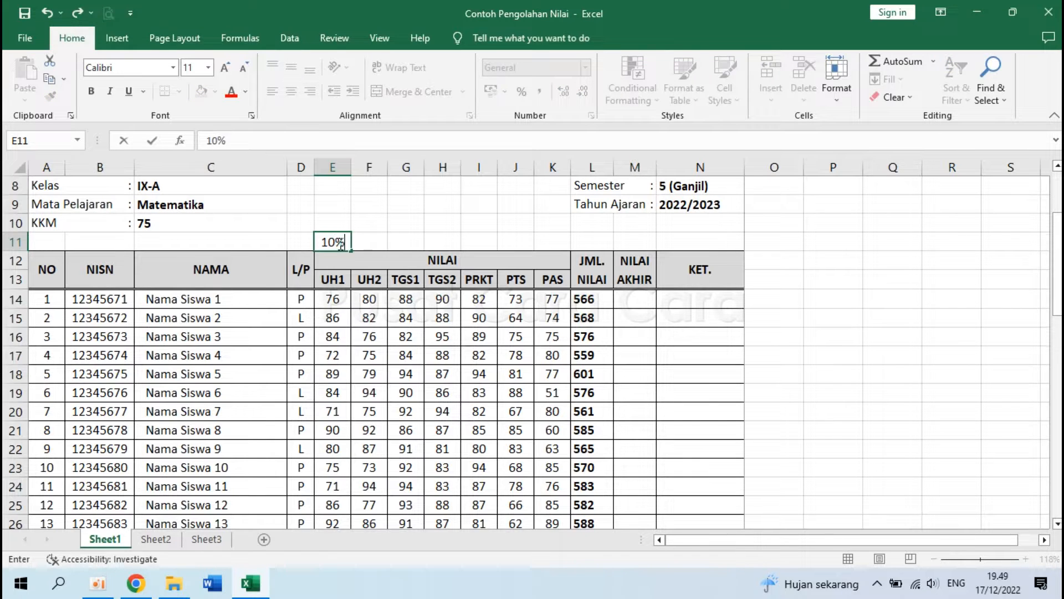
left_click(374, 243)
type("10%")
key("ctrl+Return")
key("Tab")
type("5%")
key("Tab")
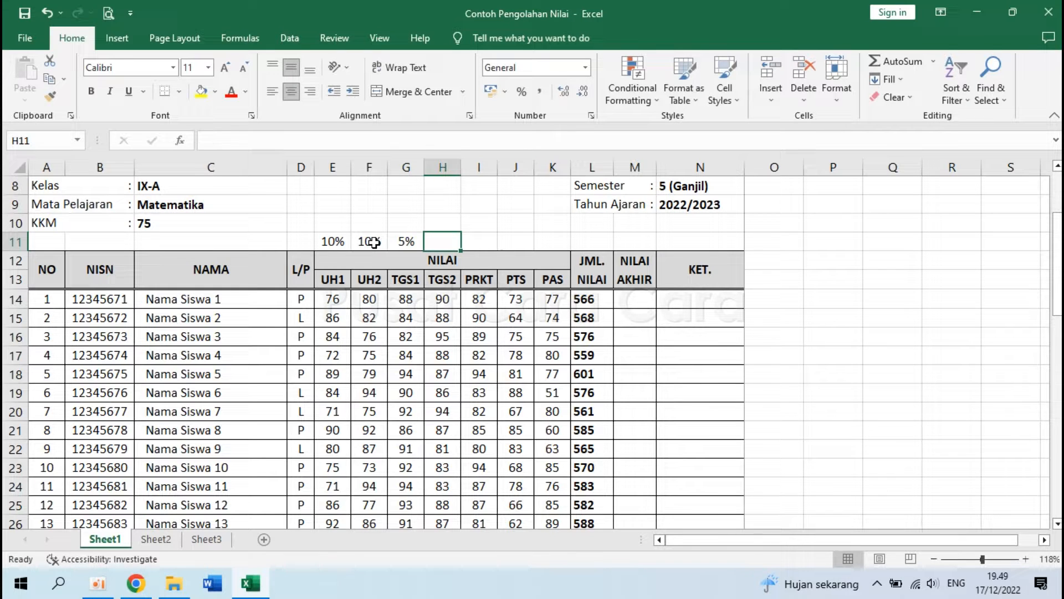
type("5%")
key("Tab")
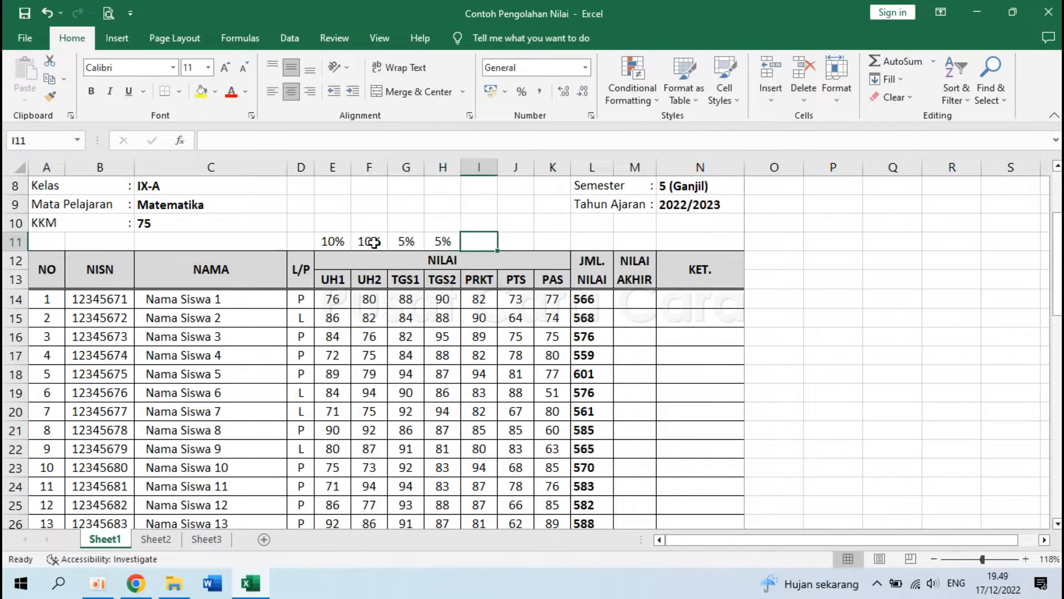
Enter the weights 15%, 15% and 30% in I11:K11 above the PRKT, PTS and PAS columns
type("15%")
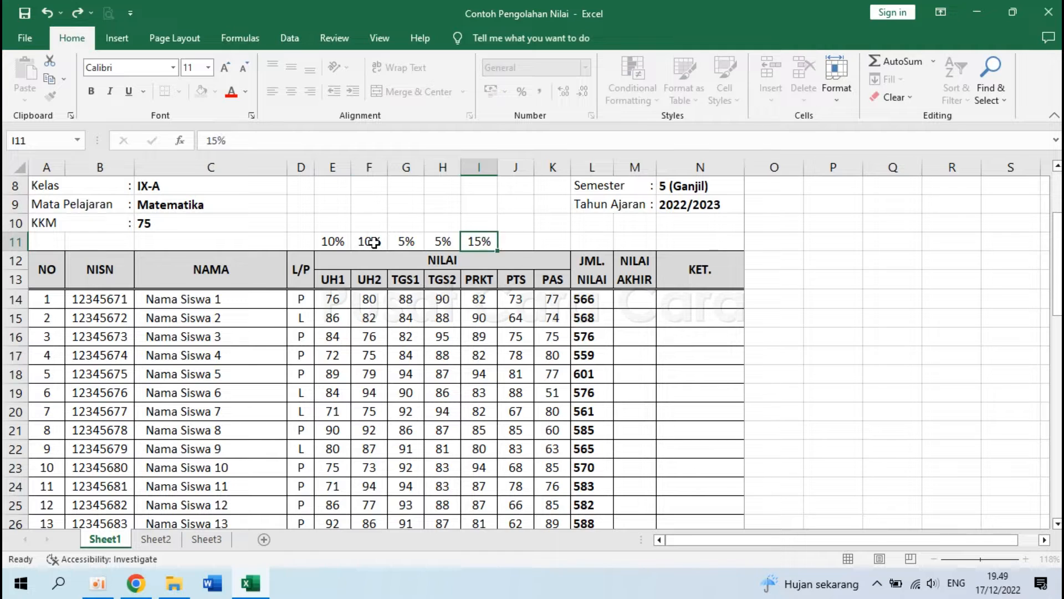
key("Tab")
type("15%")
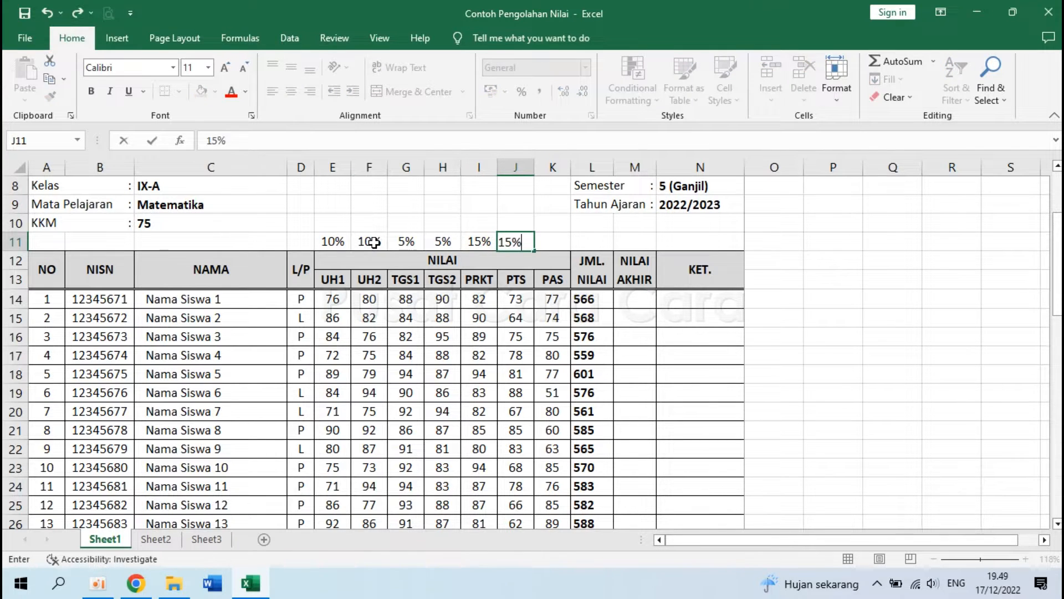
key("Tab")
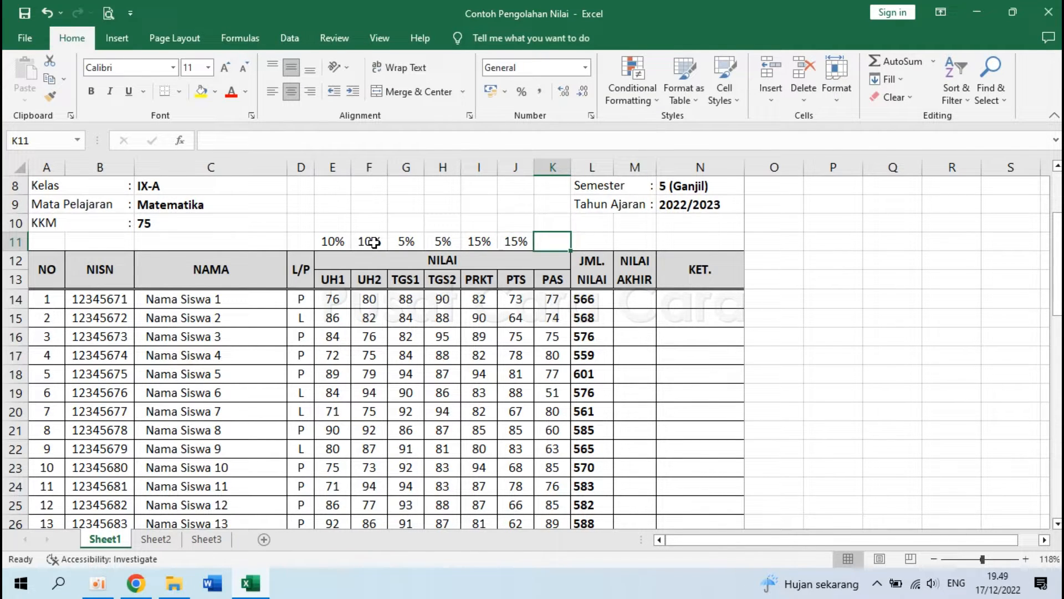
type("30")
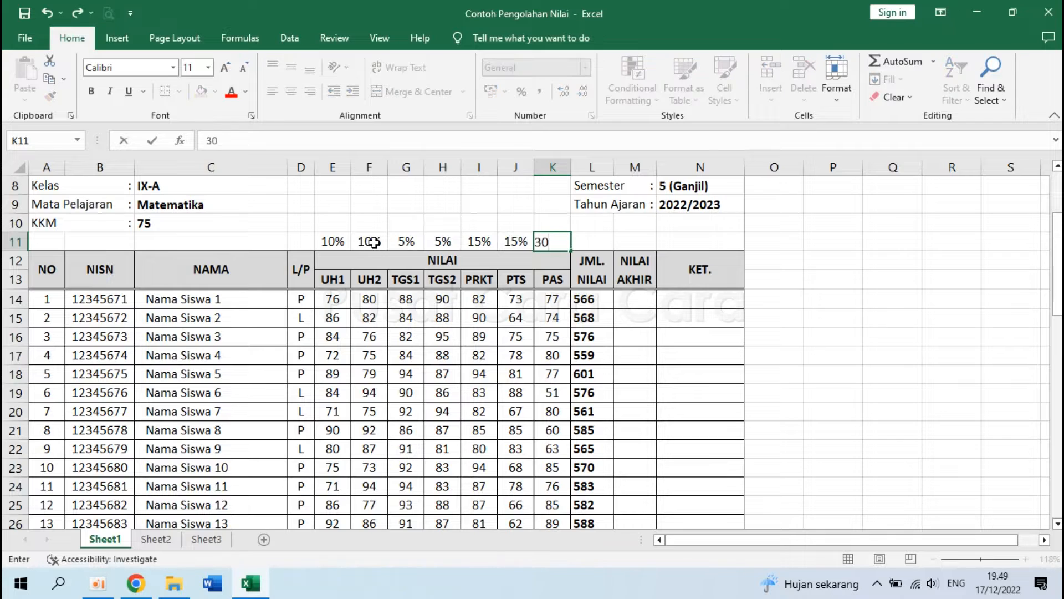
type("%")
key("Tab")
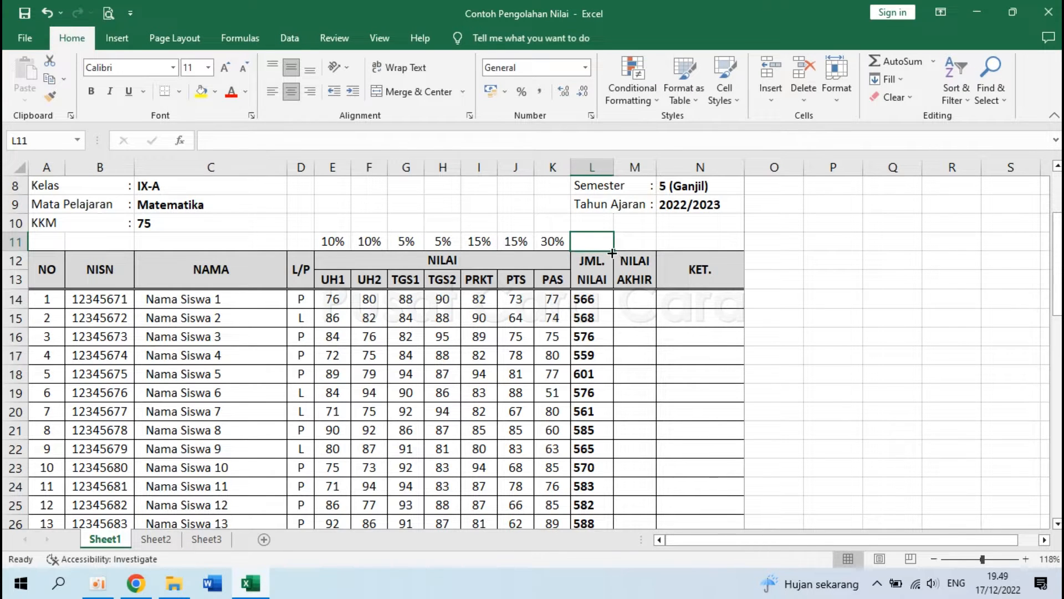
Total the weights E11:K11 in L11 with a SUM formula
left_click(323, 239)
left_click_drag(323, 239, 553, 241)
left_click(593, 242)
left_click(889, 62)
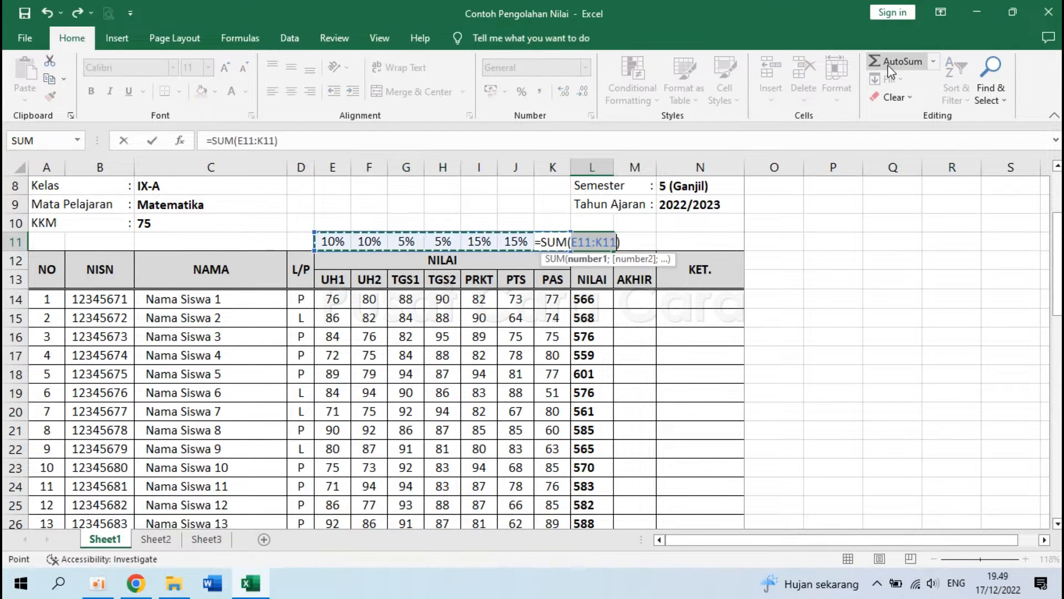
key("Return")
left_click(580, 242)
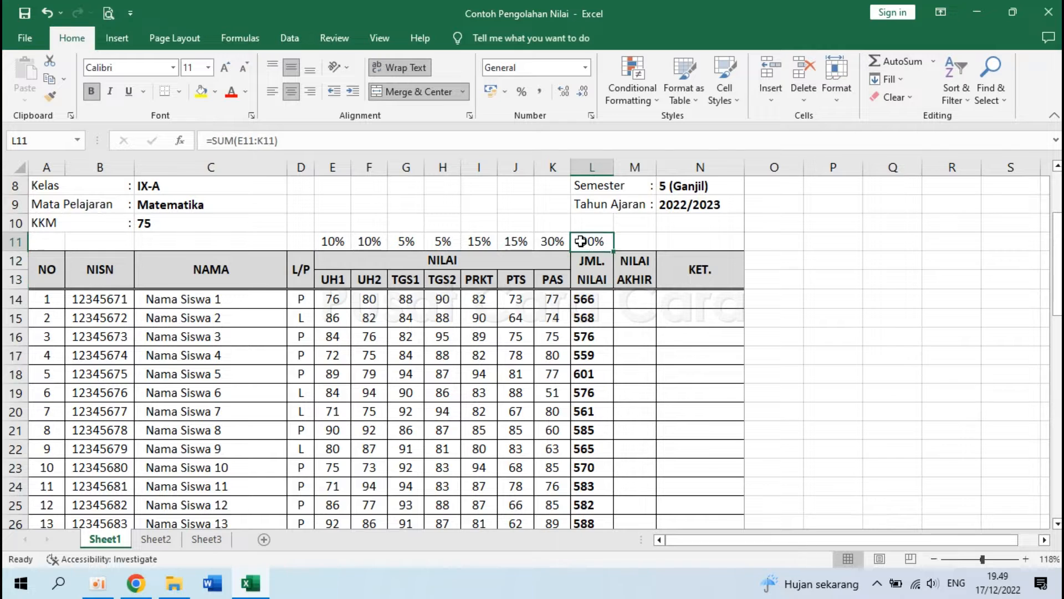
Set the PRKT and PTS weights in I11 and J11 to 20% each, and check the weight total in L11
left_click(482, 243)
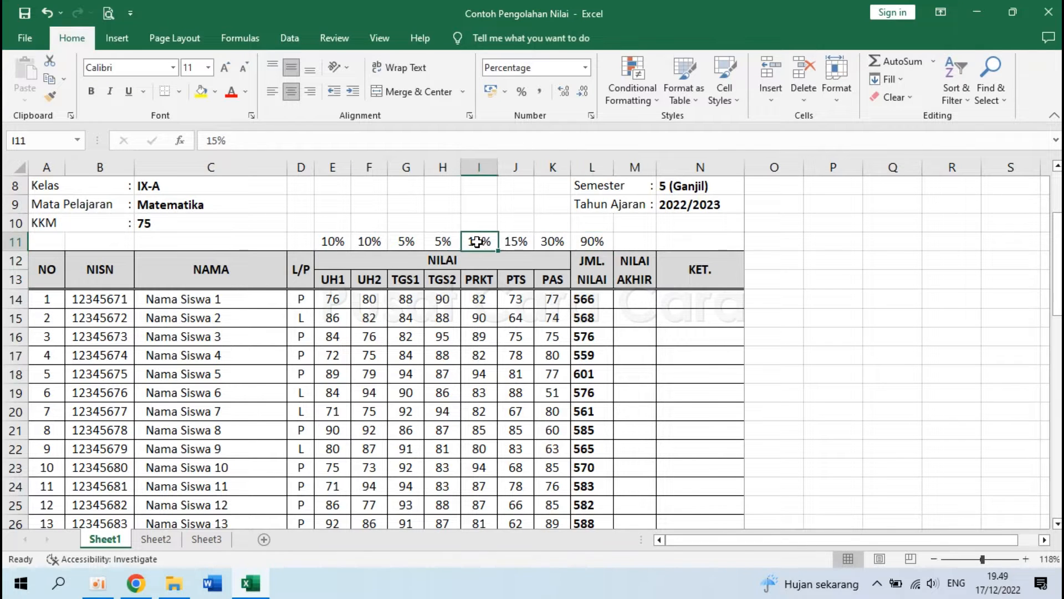
type("20")
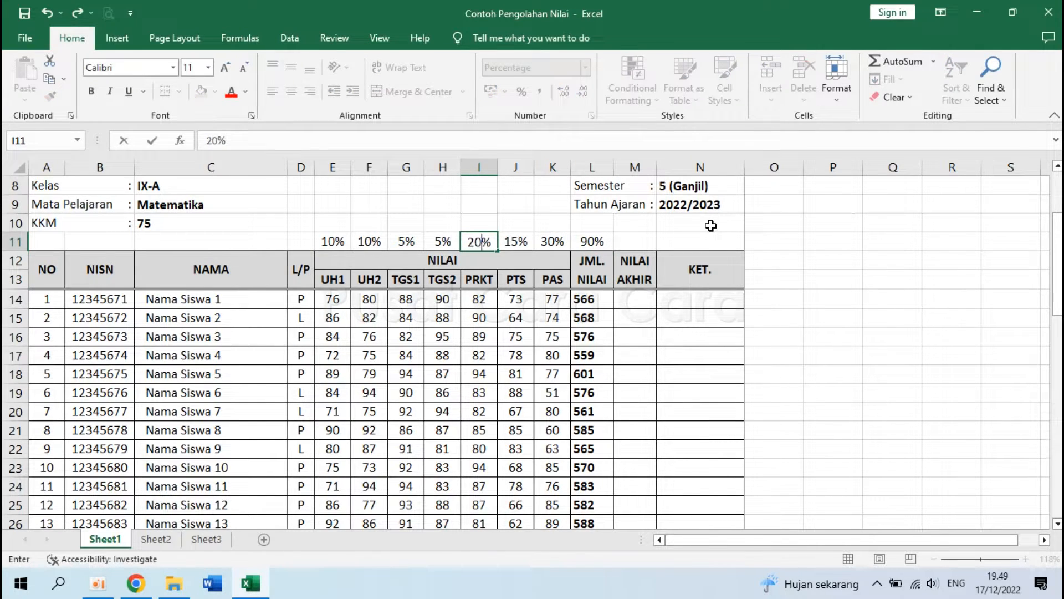
key("Tab")
type("20")
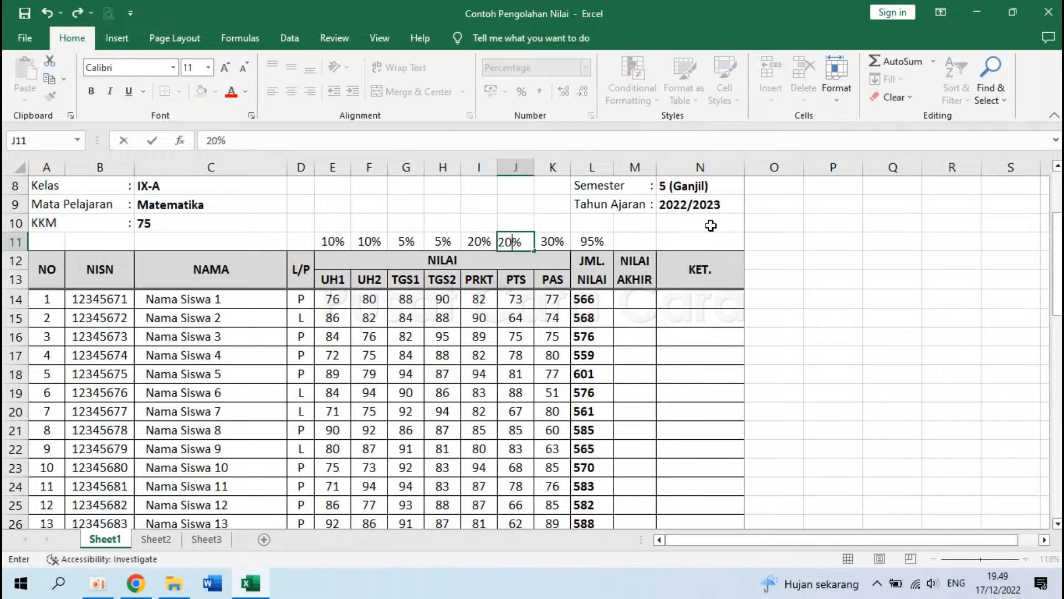
key("Tab")
left_click(595, 241)
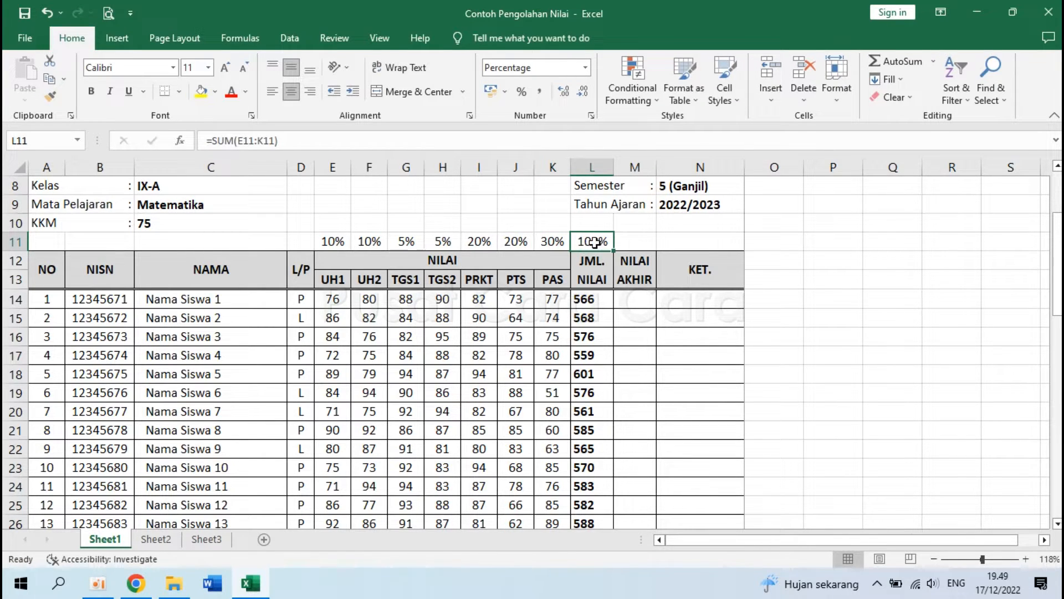
Examine how the weights in row 11 correspond to the first student's scores in row 14
left_click(637, 299)
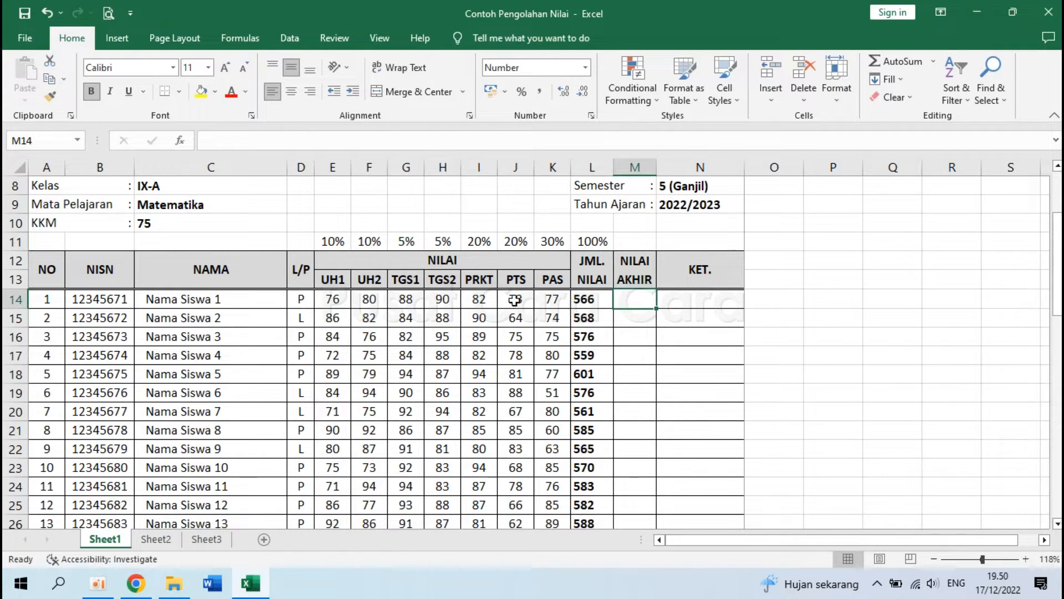
left_click(328, 240)
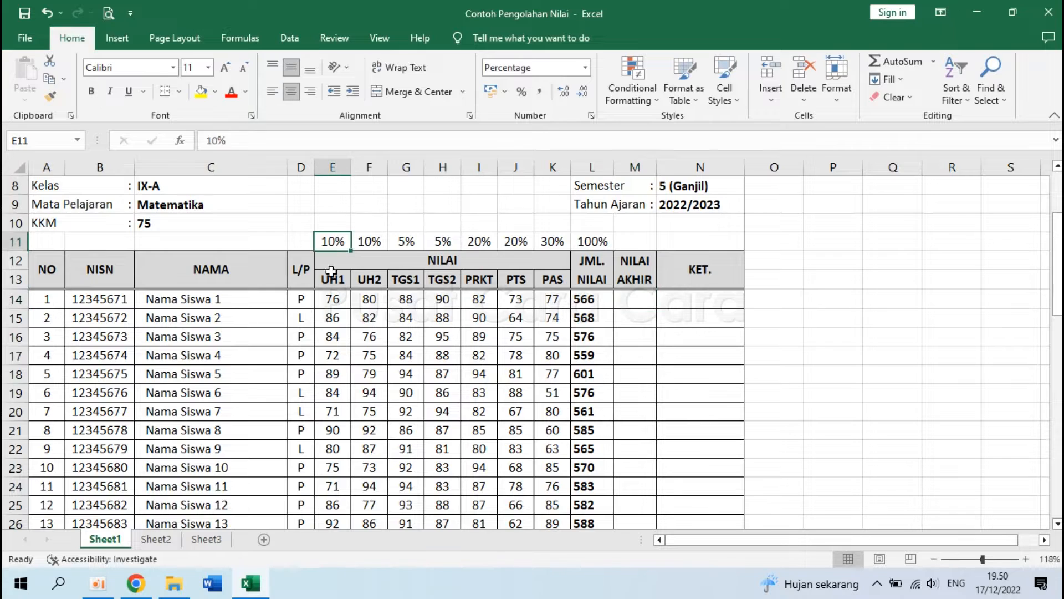
left_click(334, 298)
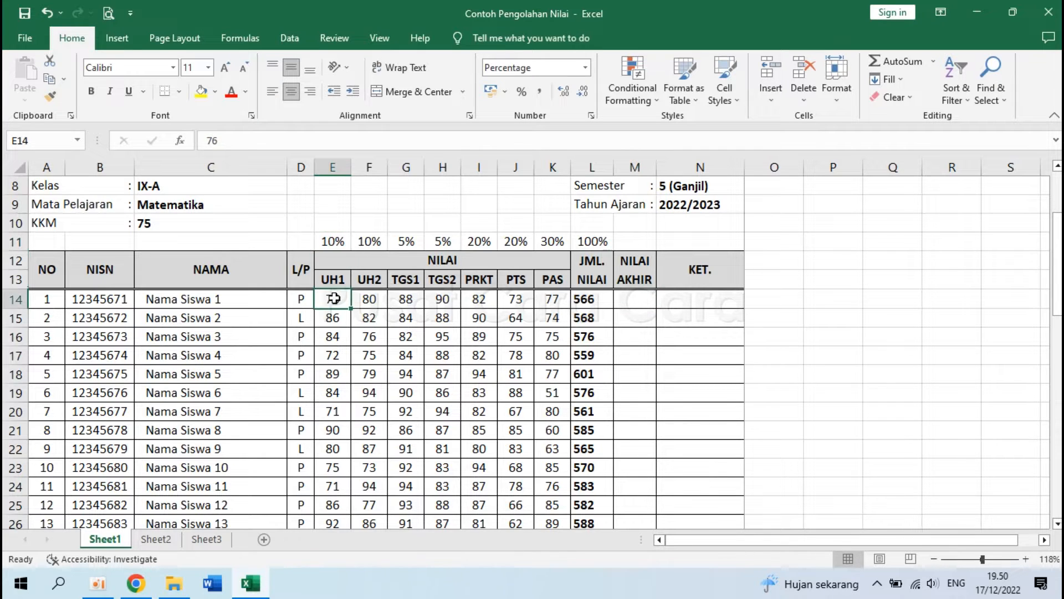
left_click(370, 241)
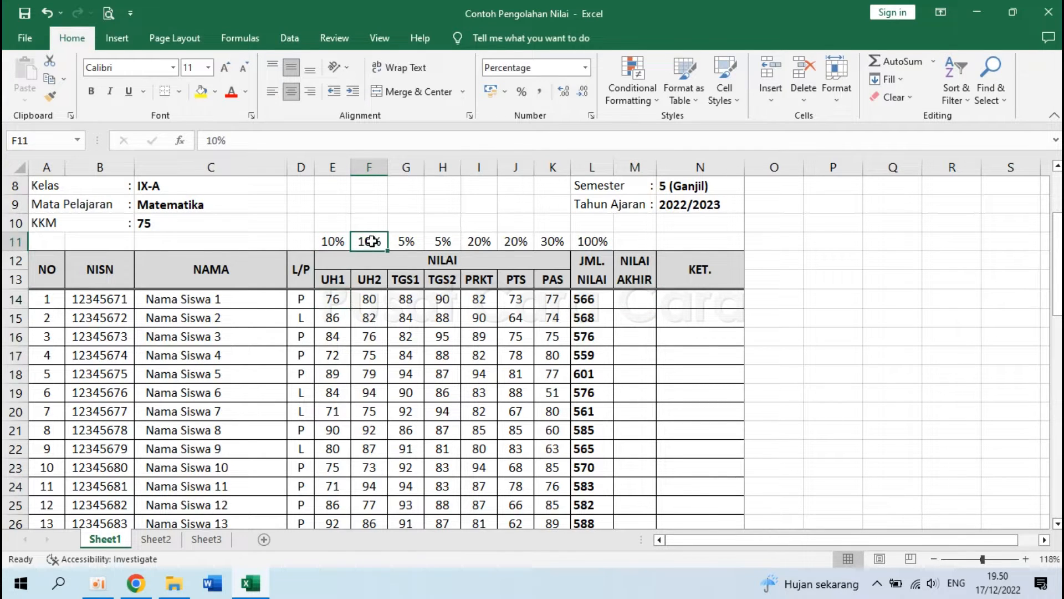
left_click(409, 242)
left_click(411, 290)
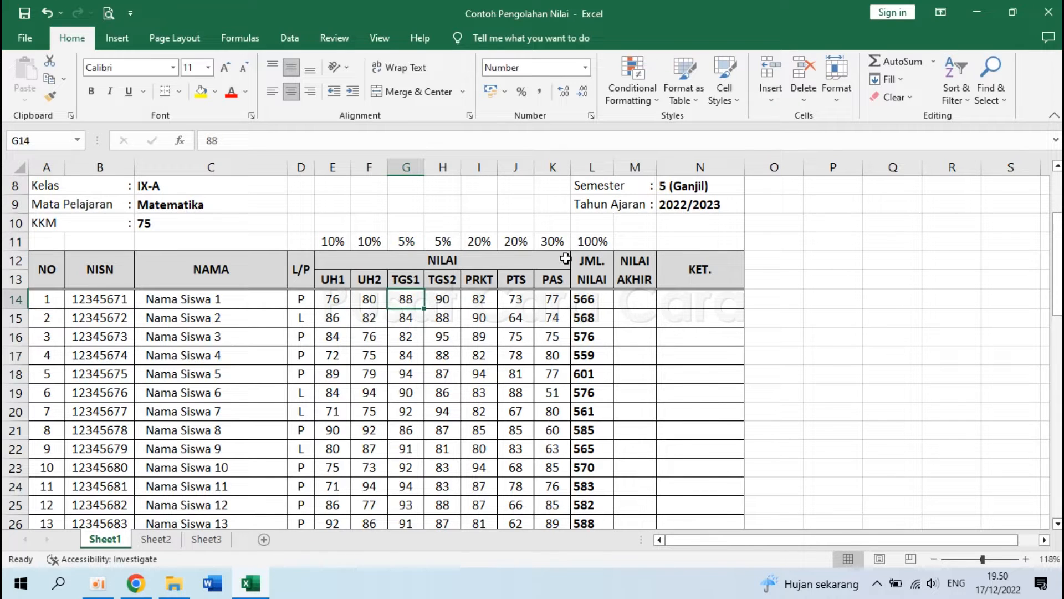
left_click(554, 241)
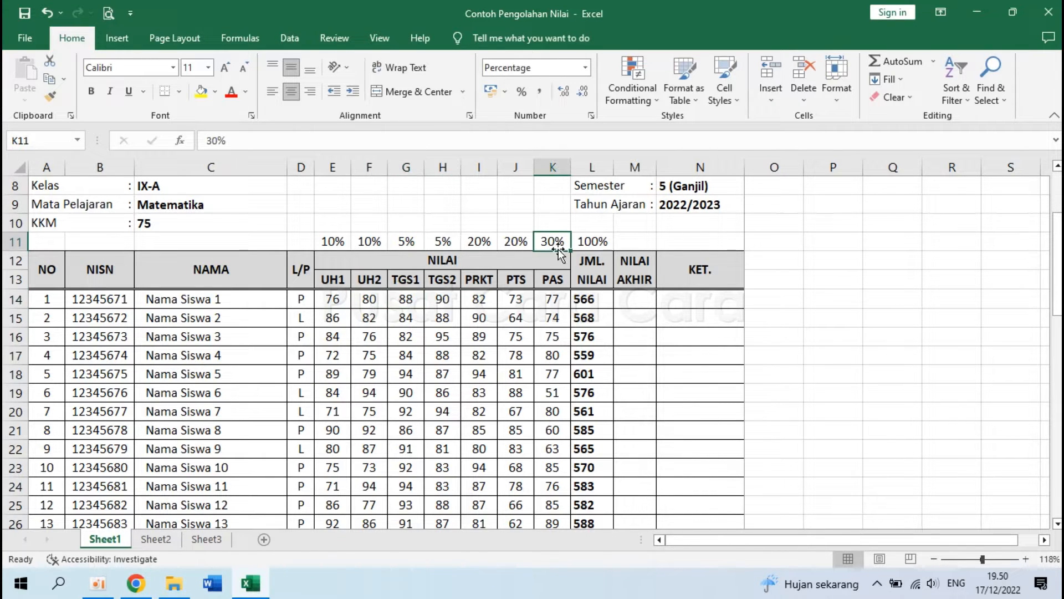
left_click(553, 299)
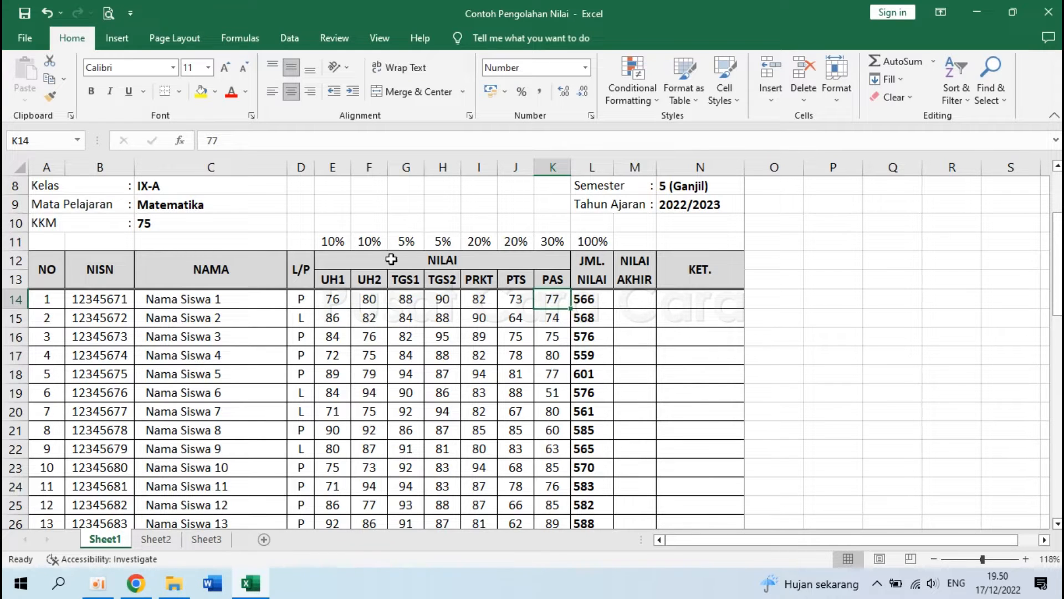
Begin a SUMPRODUCT formula in M14 with the weights E11:K11 as its first array
left_click(639, 299)
type("=")
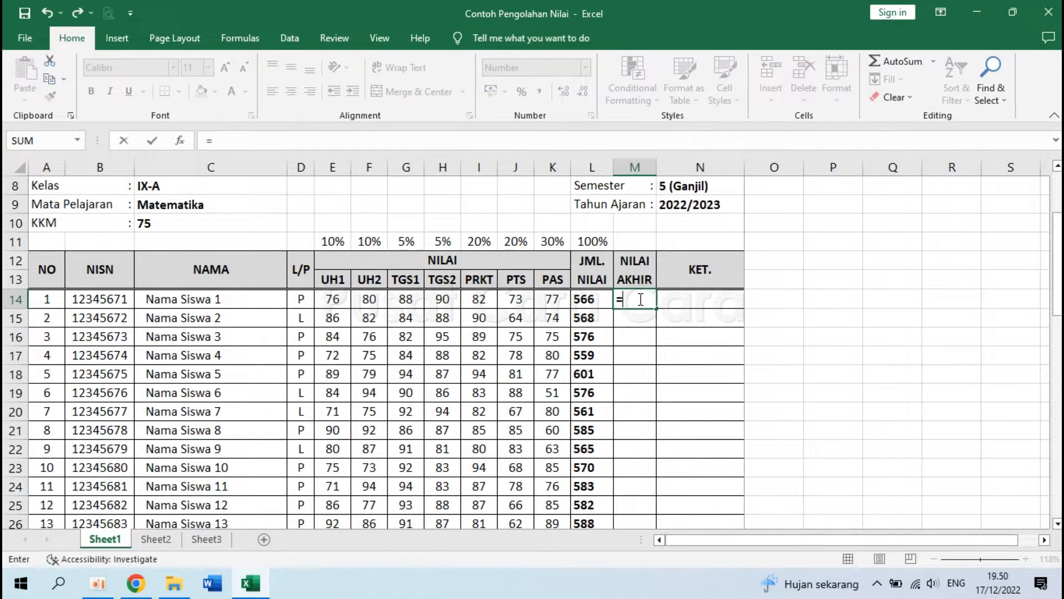
type("S")
key("BackSpace")
type("SU")
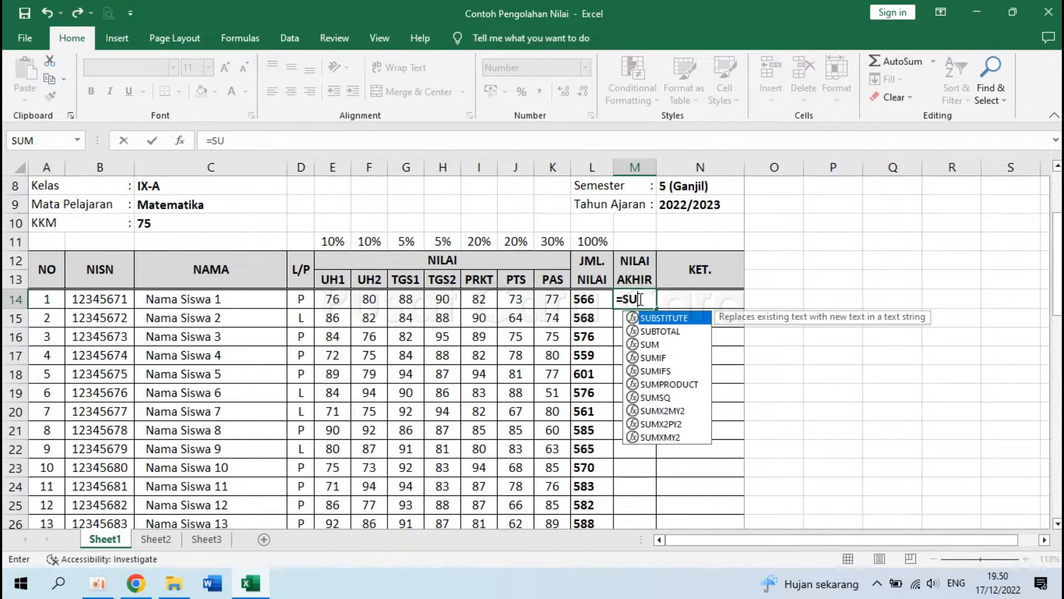
type("MPRODUC")
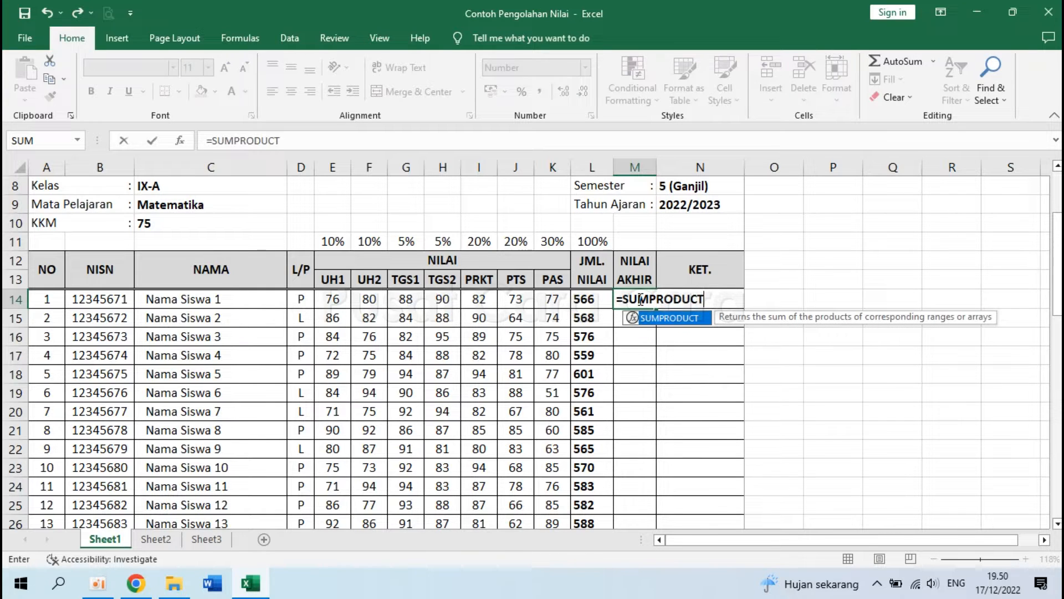
type("T(")
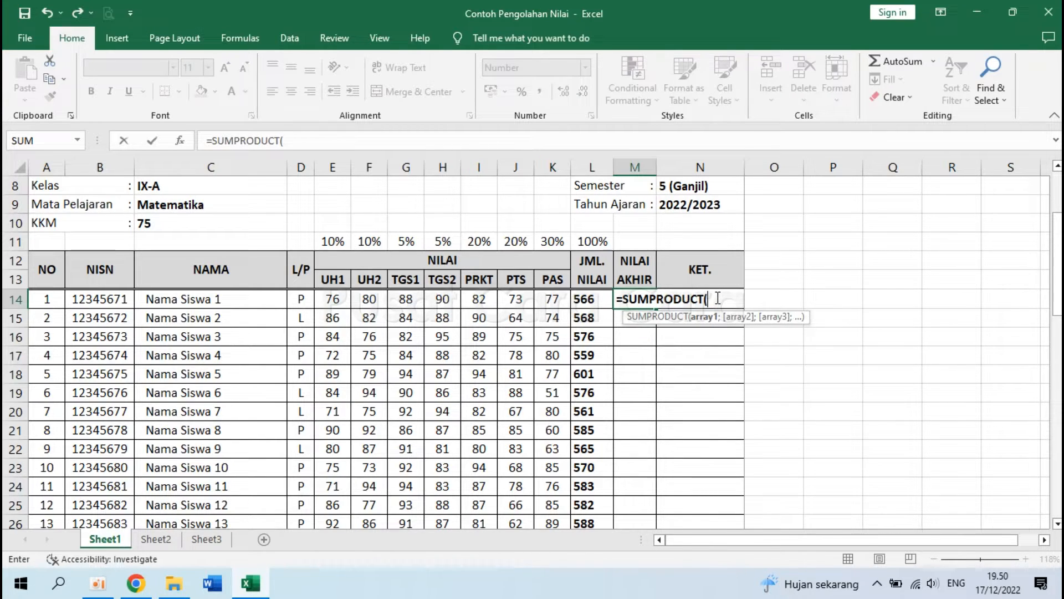
left_click(334, 241)
left_click_drag(353, 238, 553, 243)
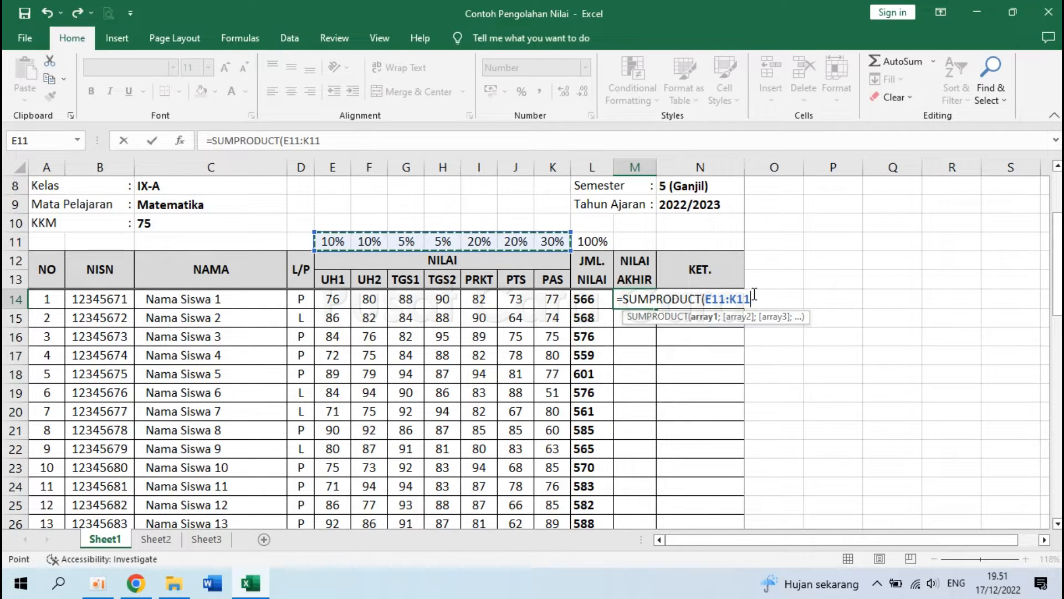
Try converting the formula's weight range to $E$11:$K$11, and replace it with a relative reference to E11:K11
key("F4")
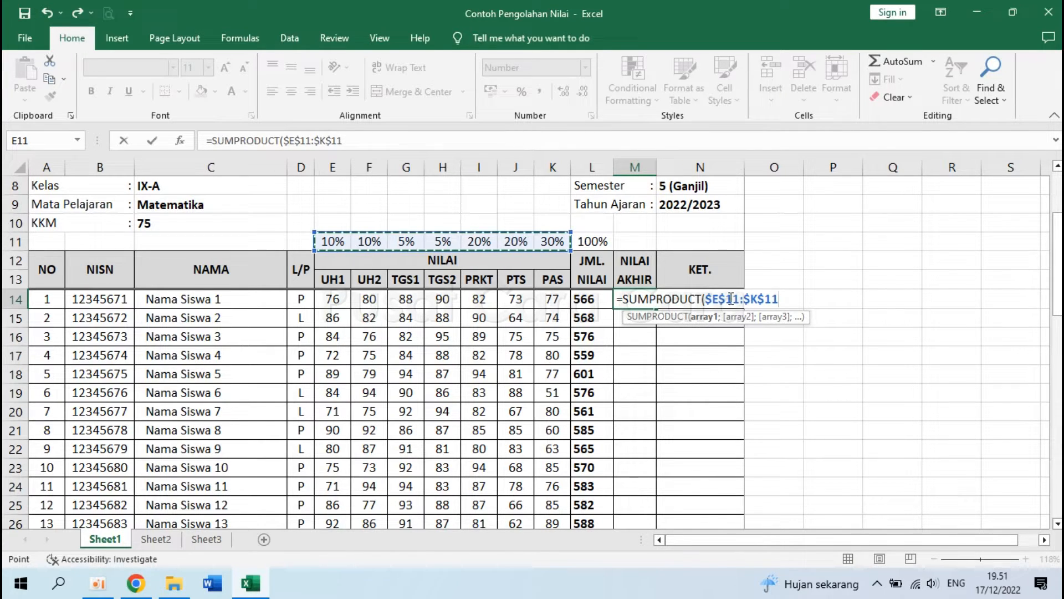
left_click_drag(705, 302, 786, 304)
left_click_drag(325, 239, 551, 241)
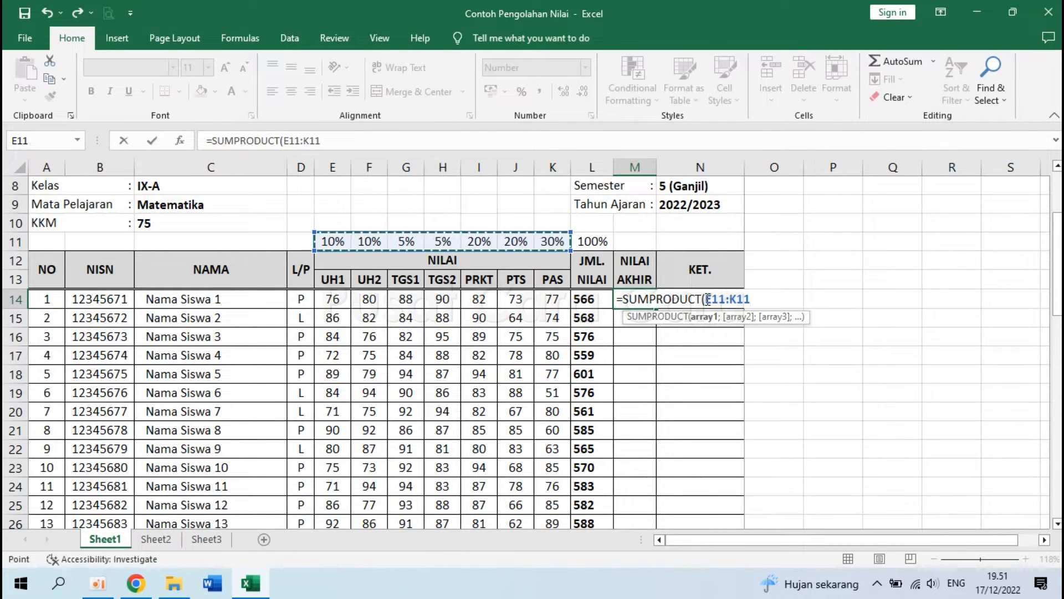
Lock the weight range in the M14 formula as $E$11:$K$11 by inserting dollar signs
left_click(707, 300)
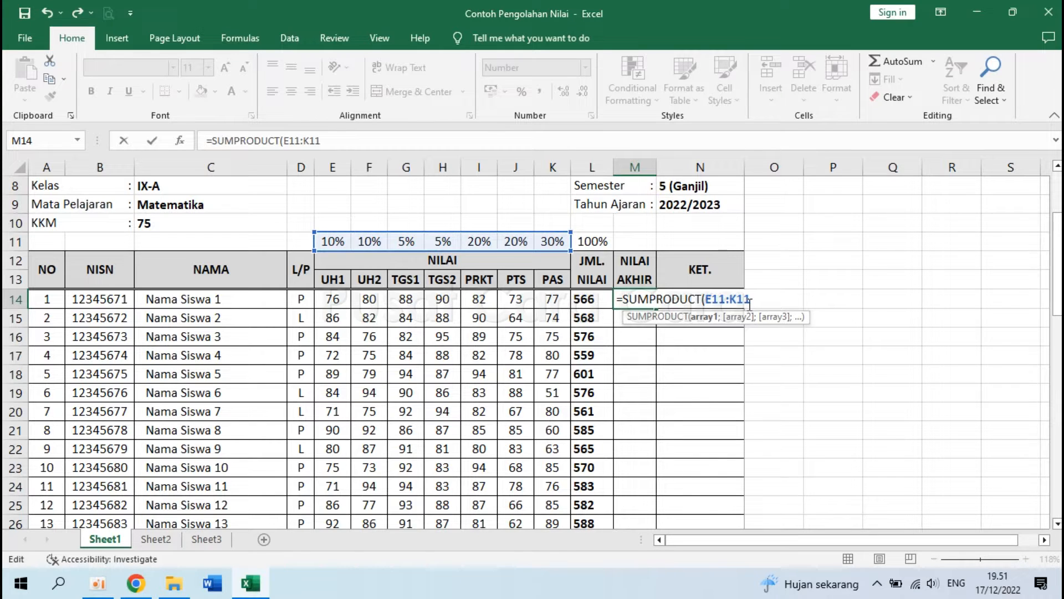
key("Left")
key("Left")
key("Left")
key("Left")
key("Left")
key("Left")
key("Left")
type("$E$11:")
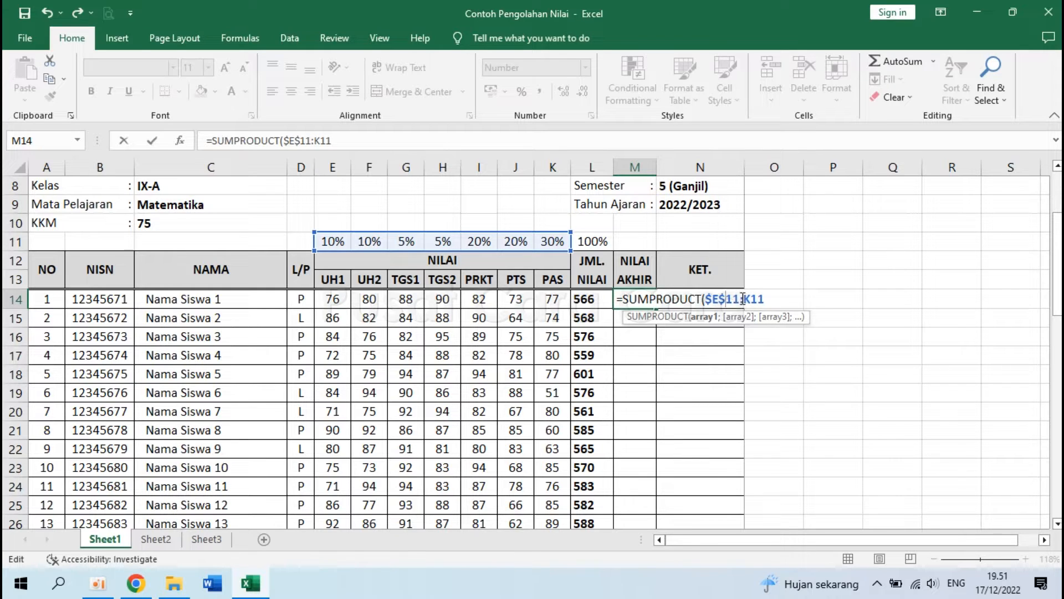
type("$")
key("Right")
type("$")
Complete the M14 SUMPRODUCT formula with the scores E14:K14 as its second array and fill it down the final-grade column for all students
type(";")
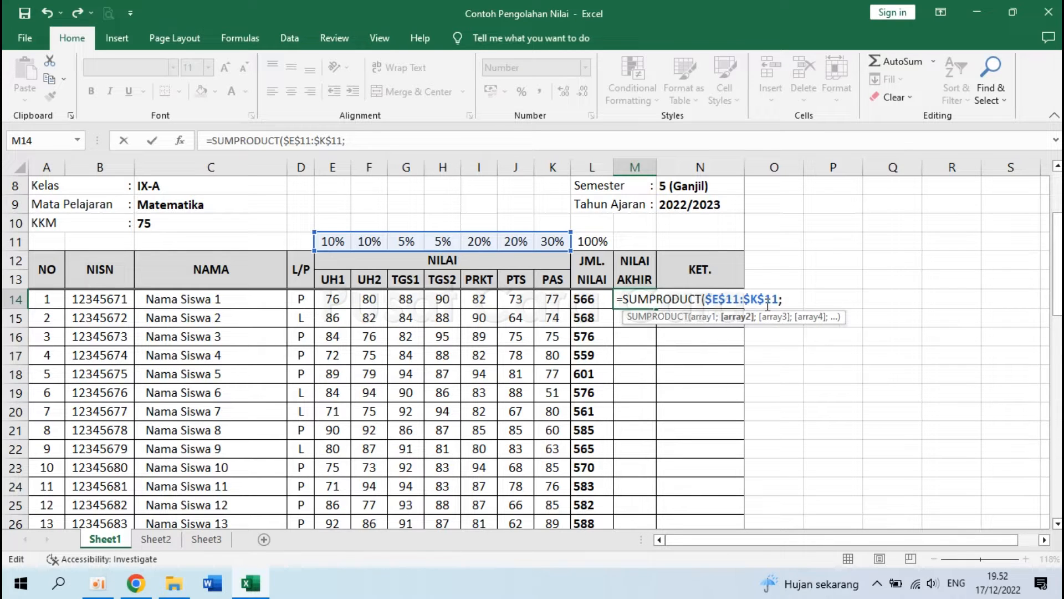
left_click_drag(334, 299, 551, 301)
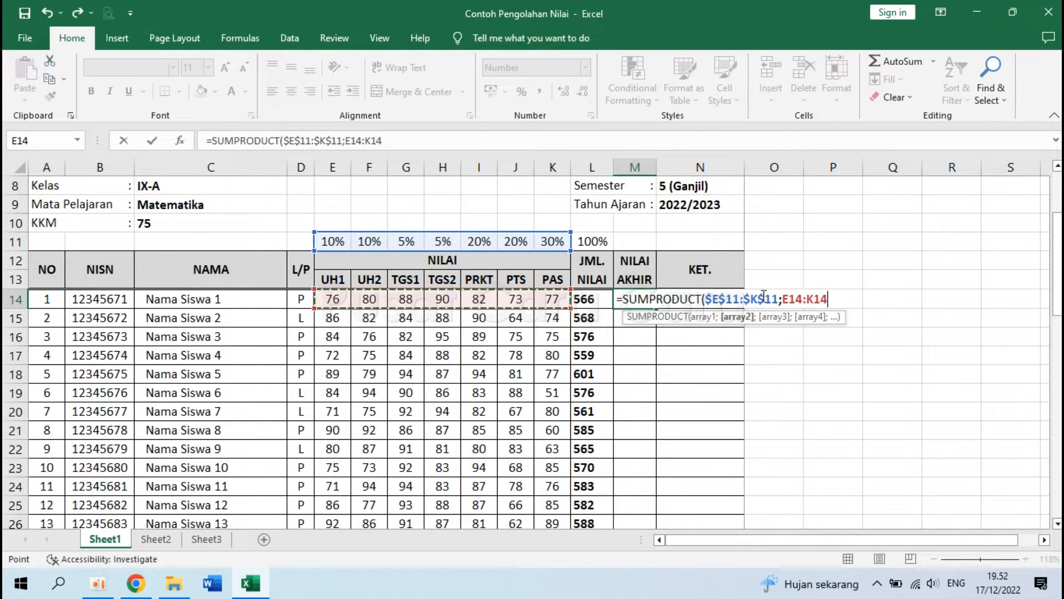
type(")")
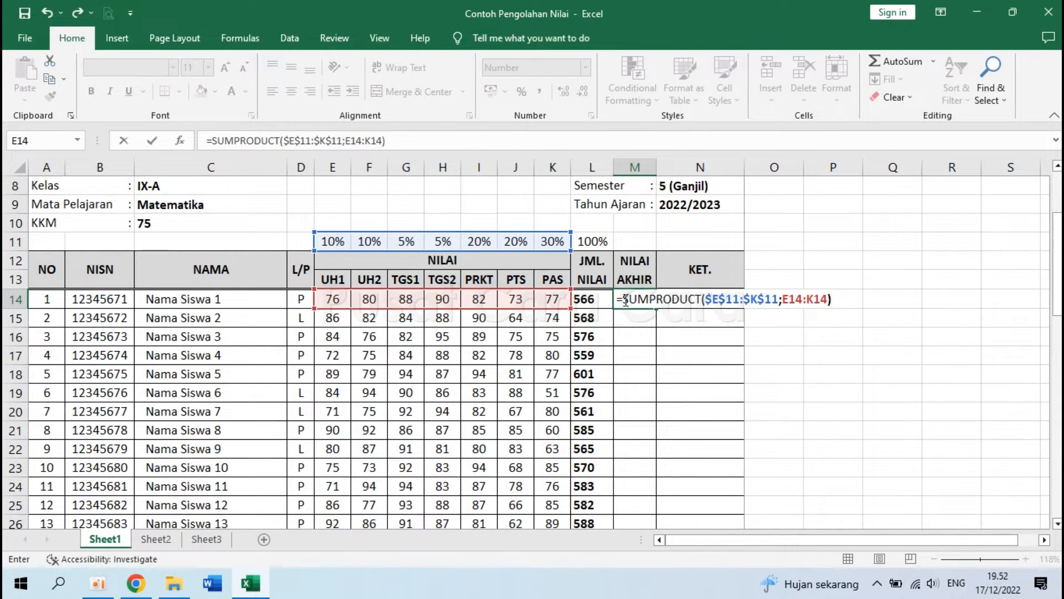
left_click_drag(622, 299, 837, 296)
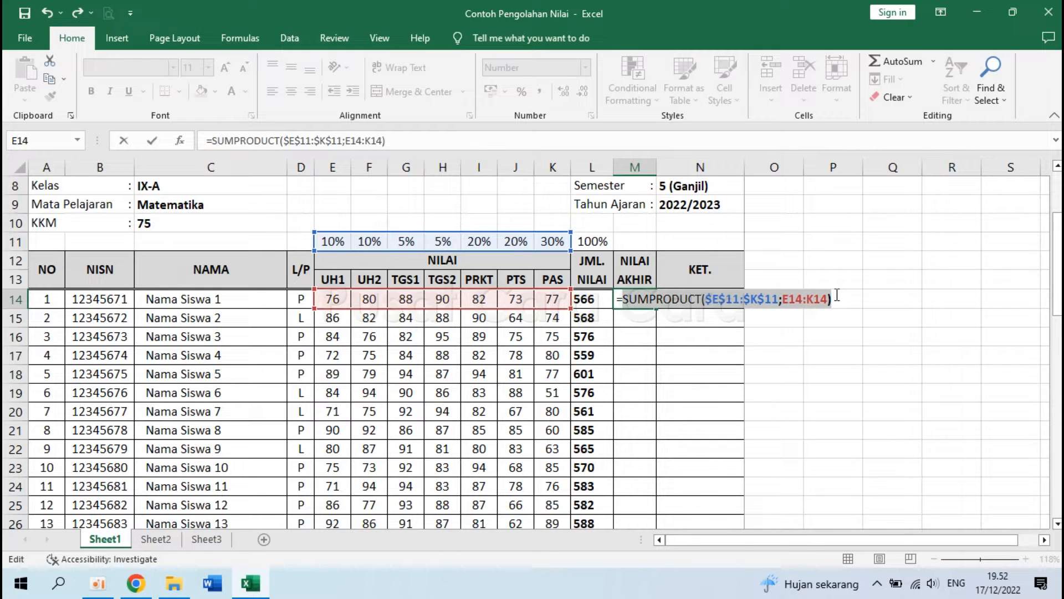
left_click(832, 299)
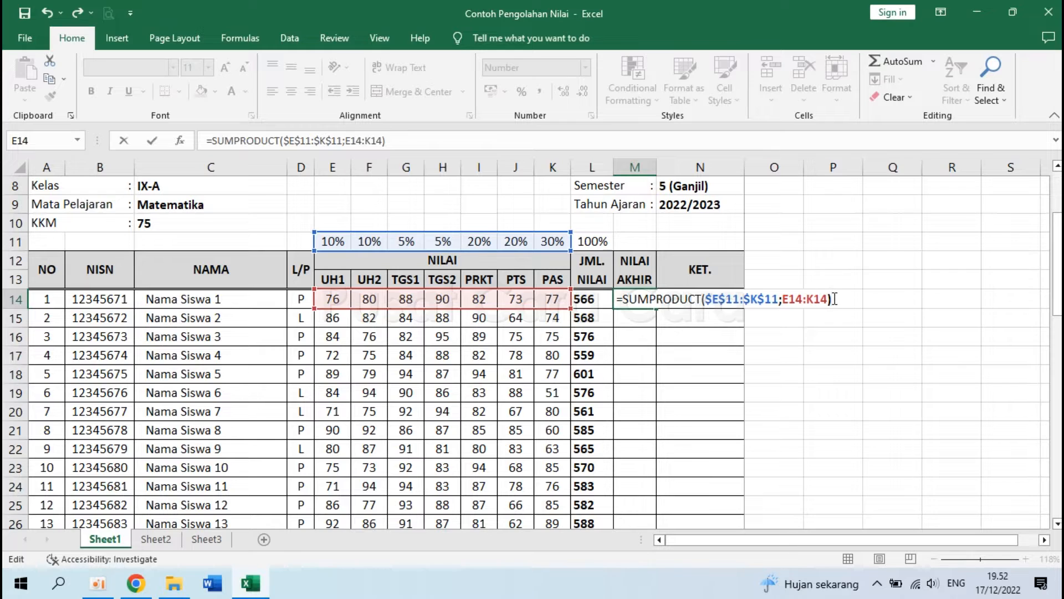
key("Return")
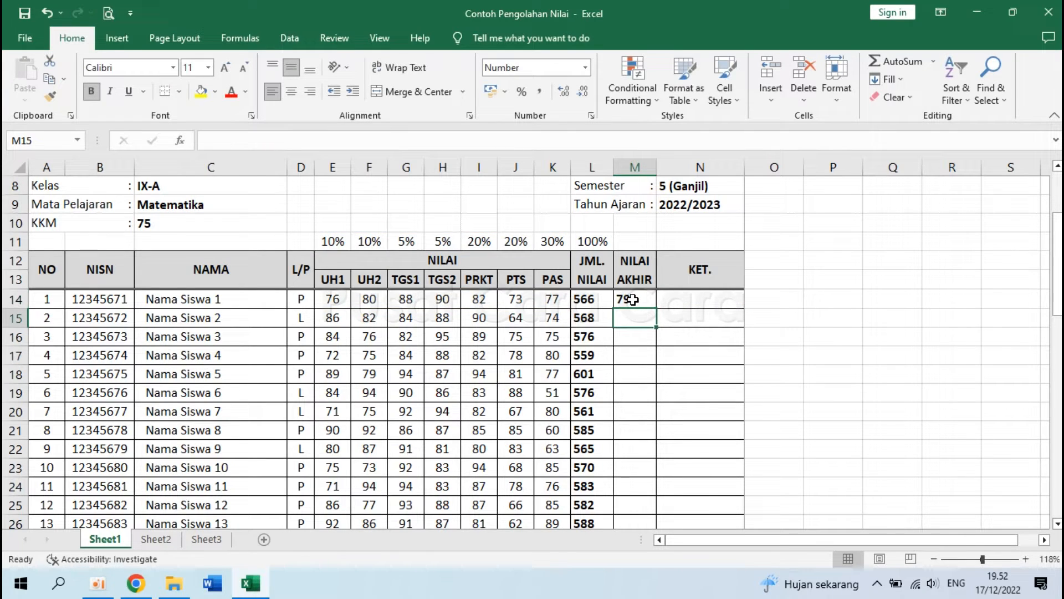
left_click(633, 299)
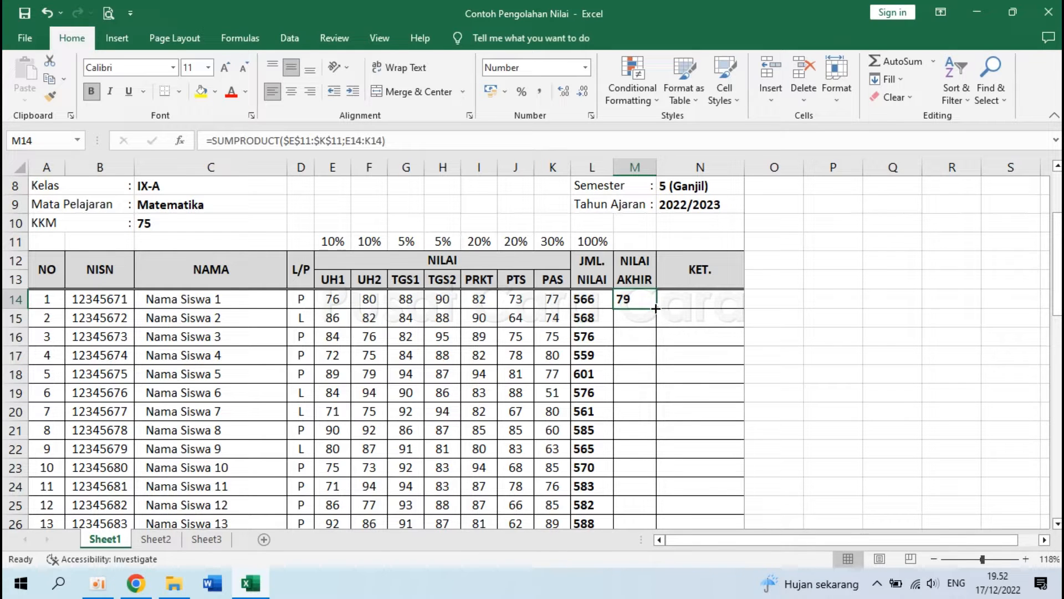
double_click(656, 308)
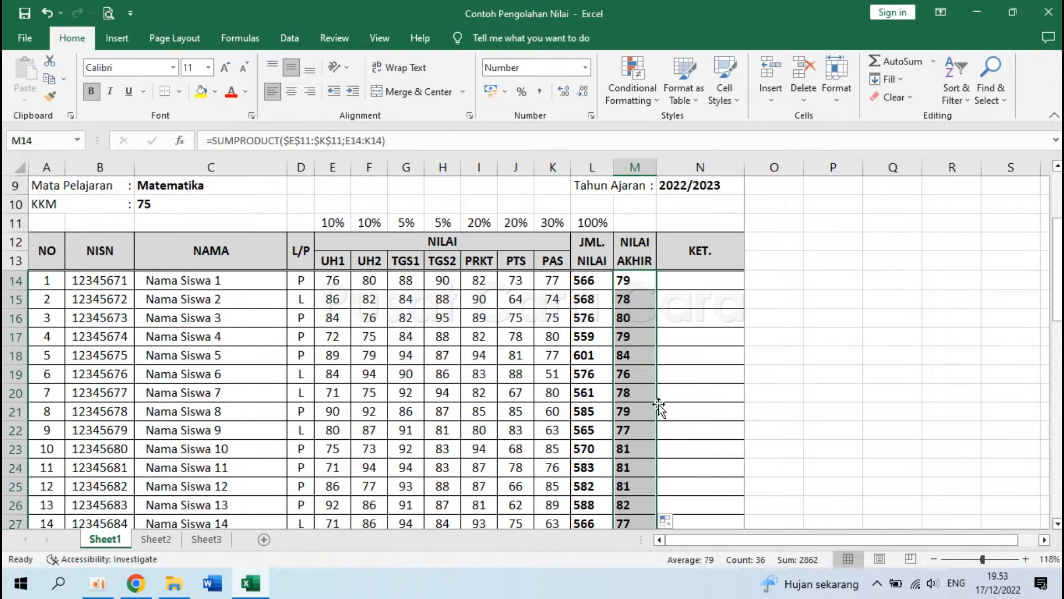
Examine the weight and score ranges used by the final-grade formulas in M14 and M25
double_click(642, 300)
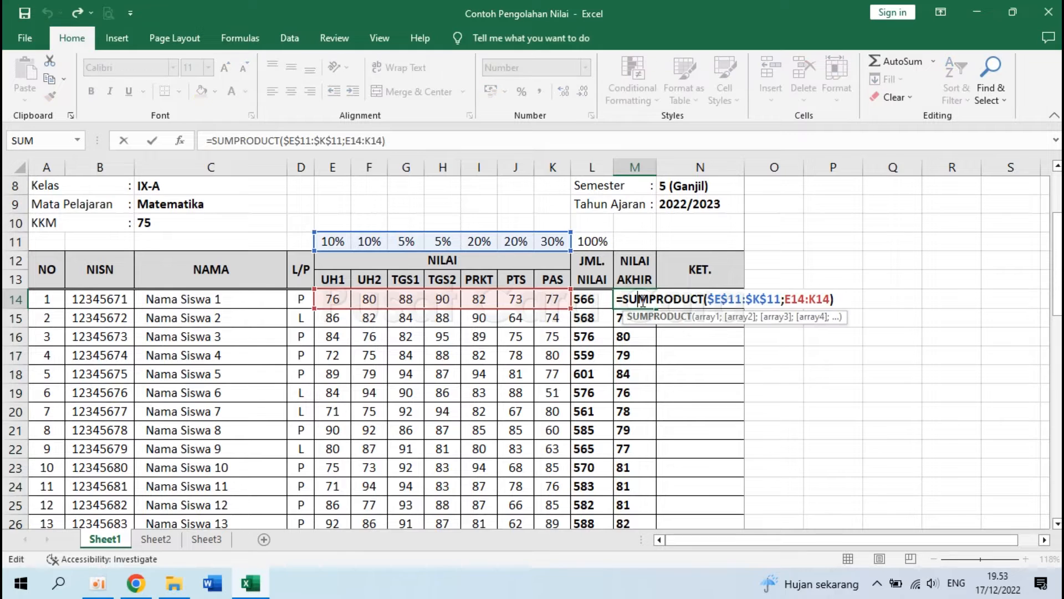
left_click_drag(710, 300, 781, 299)
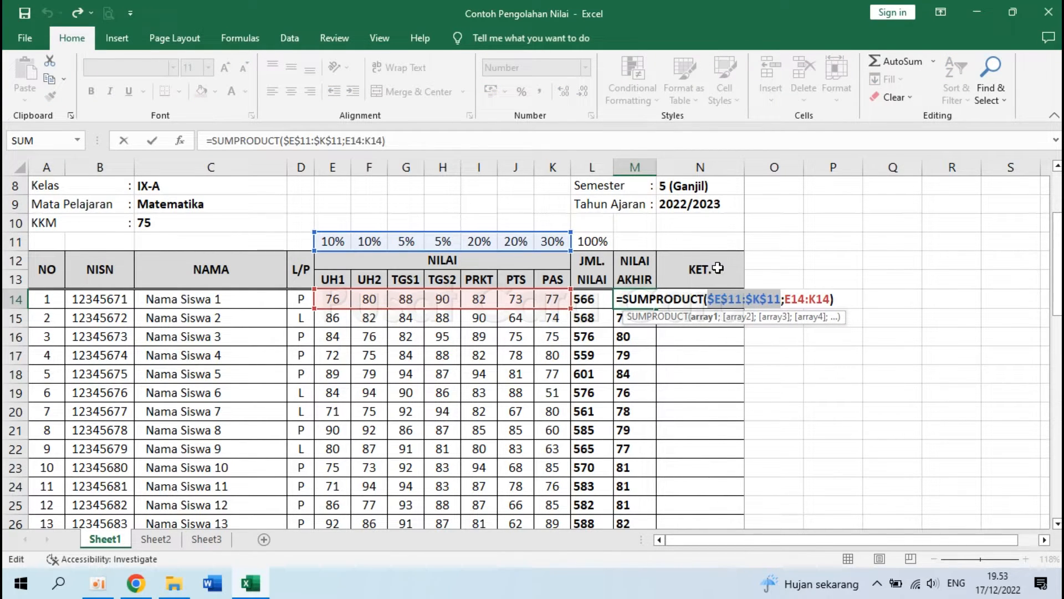
left_click(787, 298)
left_click_drag(788, 298, 822, 299)
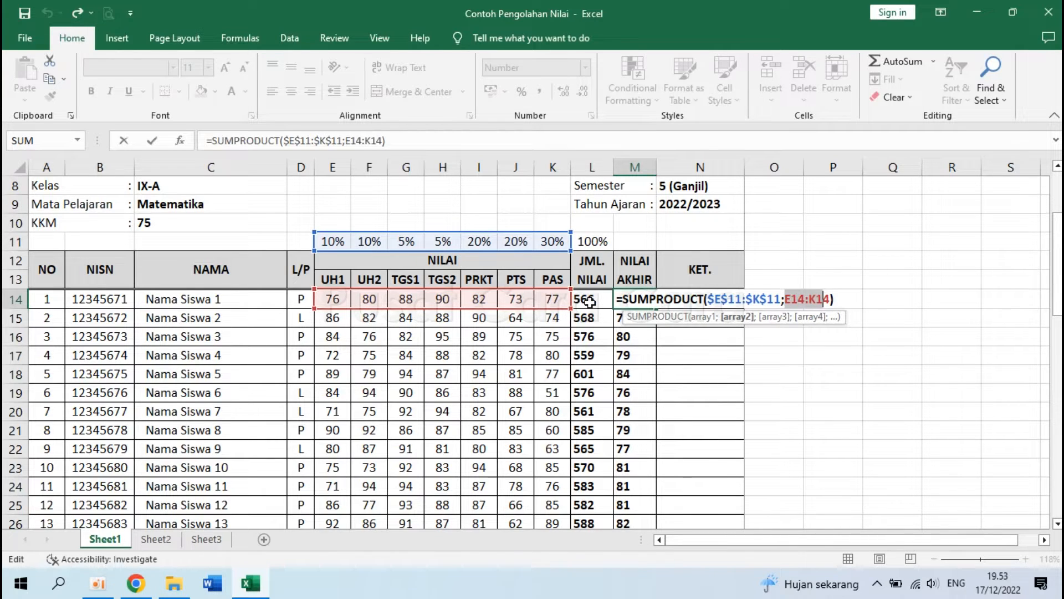
key("ctrl+Return")
scroll(633, 421, "down", 2)
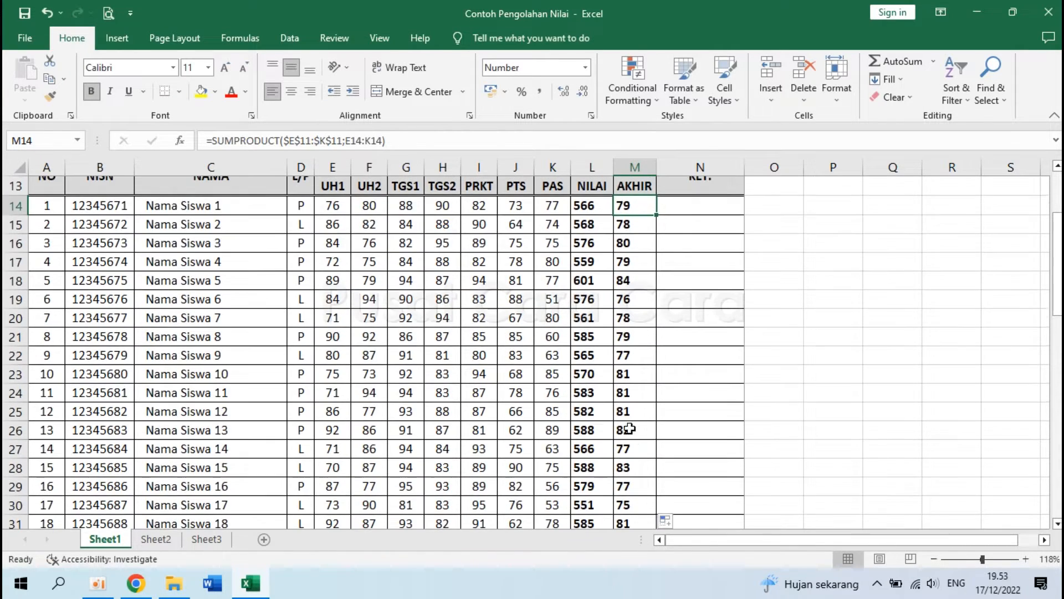
double_click(633, 412)
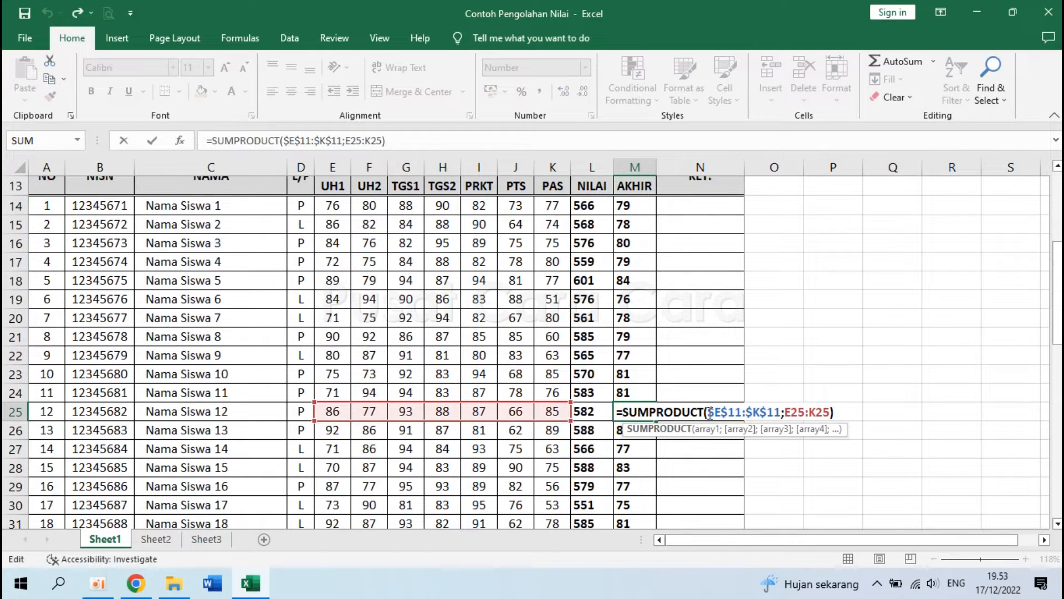
left_click_drag(709, 413, 832, 413)
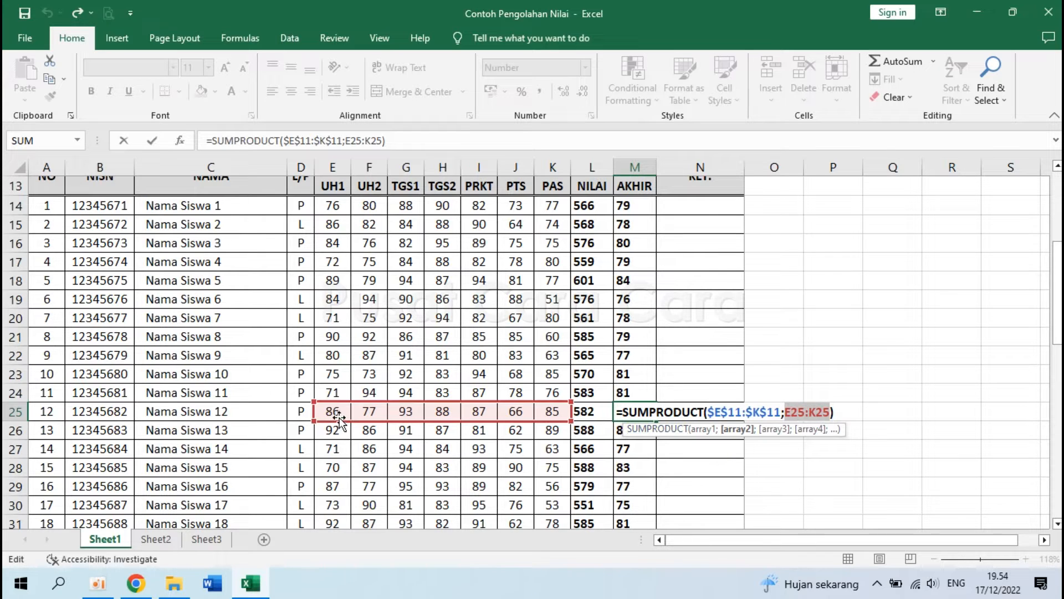
key("ctrl+Return")
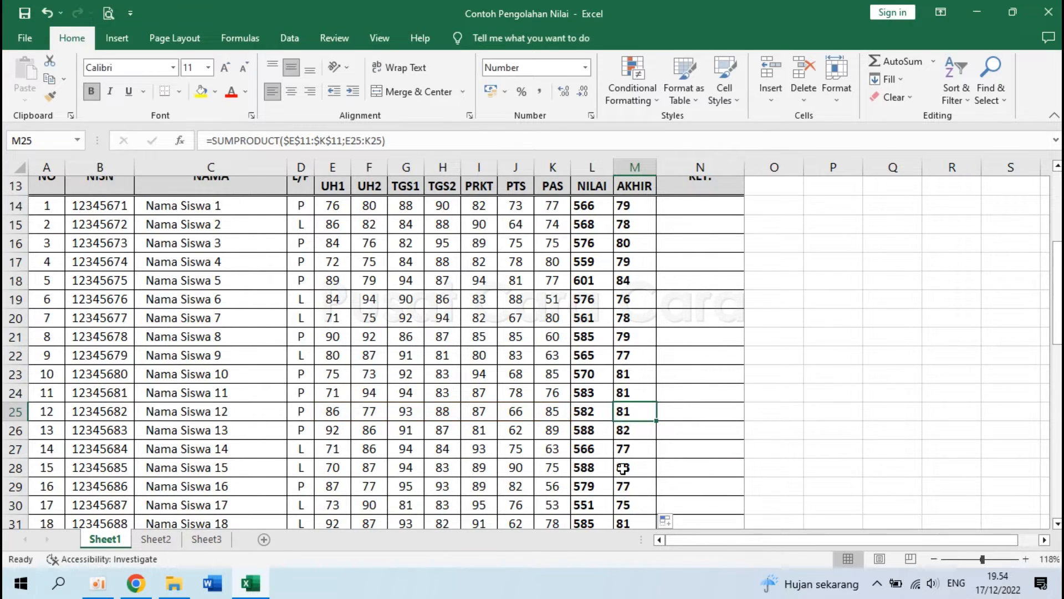
scroll(623, 468, "down", 3)
scroll(623, 468, "up", 5)
Try replacing the weight range in the M14 formula with the relative reference E11:K11 and fill it down the final-grade column
left_click(650, 358)
double_click(650, 358)
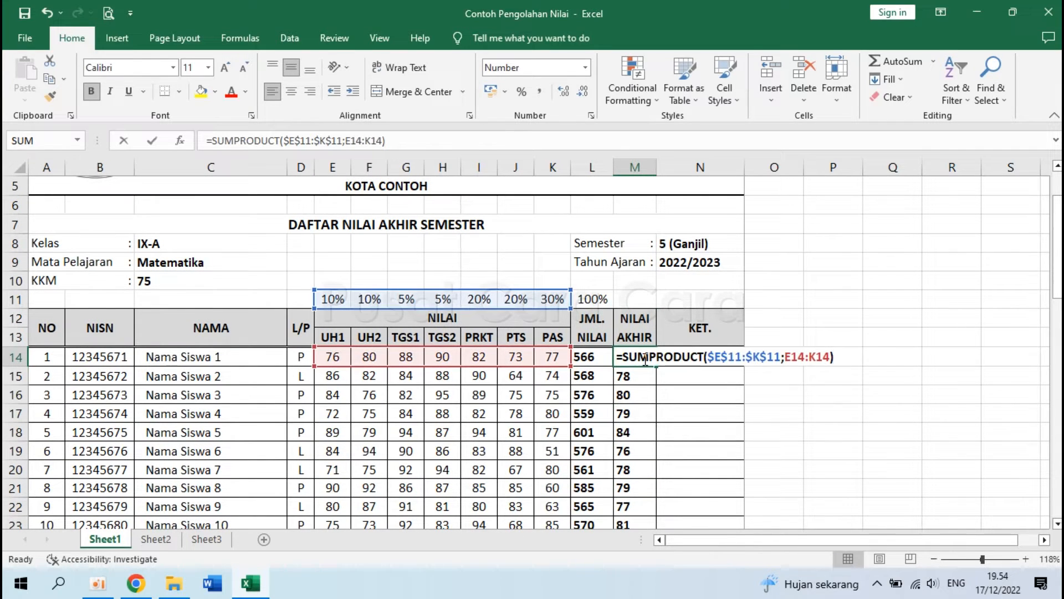
left_click_drag(710, 357, 781, 357)
left_click_drag(330, 300, 562, 299)
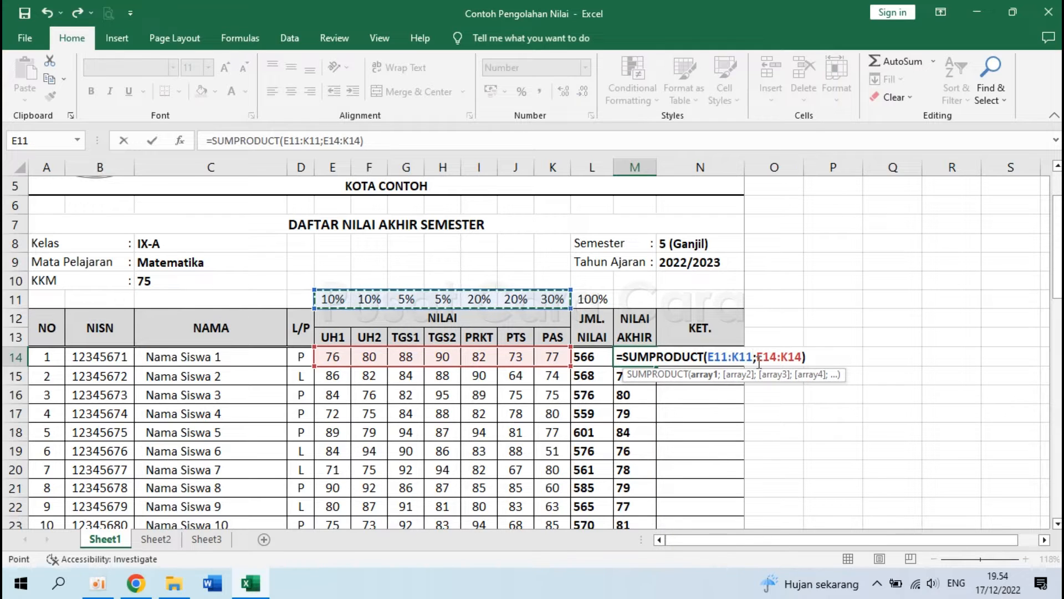
key("Return")
left_click(650, 359)
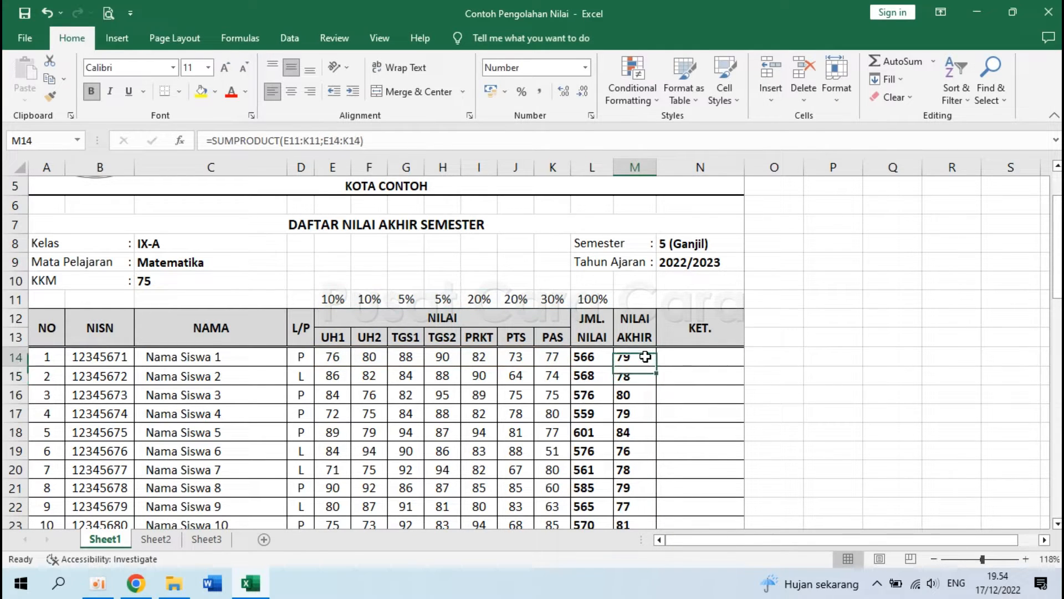
double_click(656, 366)
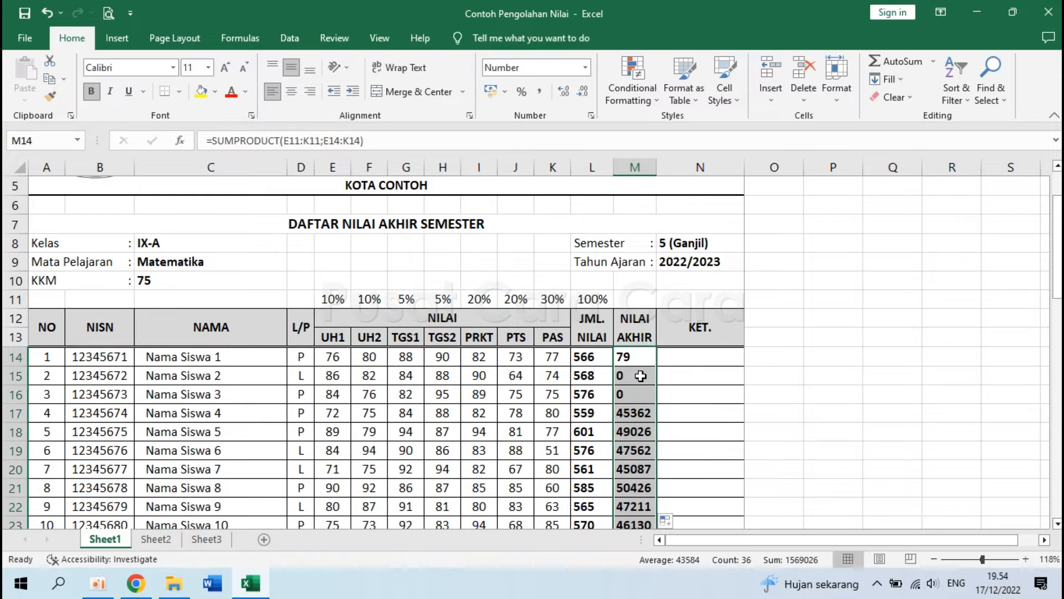
Examine the copied formulas in M15, M18 and M26 and compare their first array with the weights in row 11
left_click(640, 376)
left_click(642, 424)
scroll(640, 424, "down", 3)
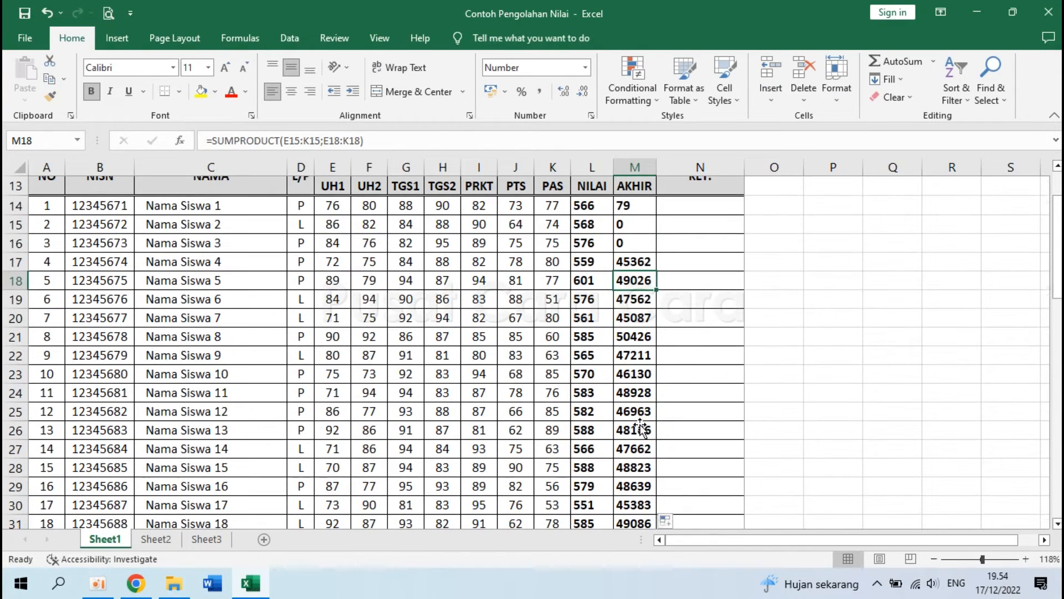
left_click(640, 426)
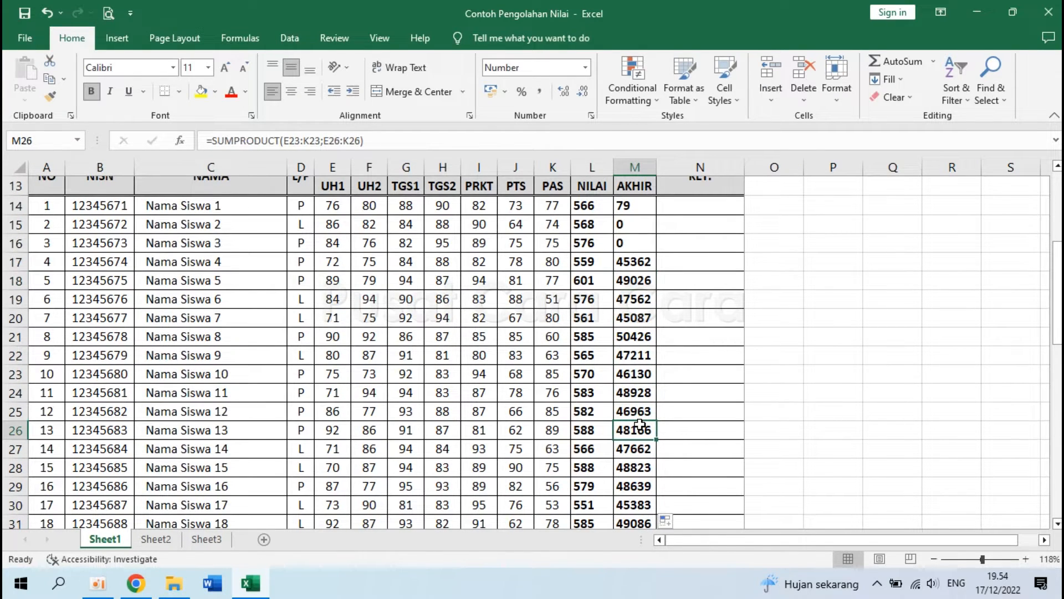
double_click(640, 426)
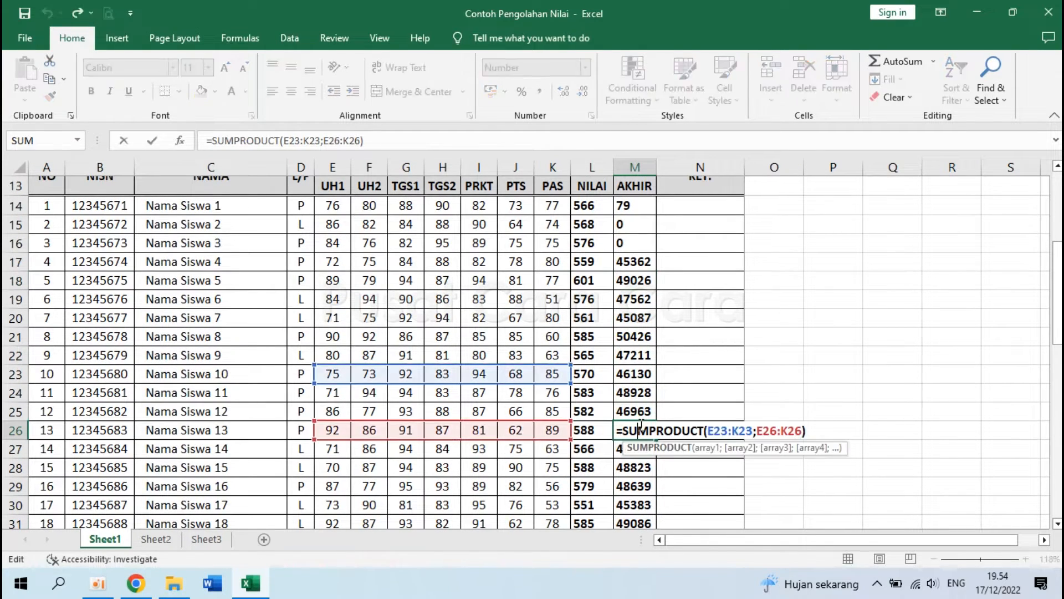
double_click(732, 430)
left_click_drag(710, 431, 753, 432)
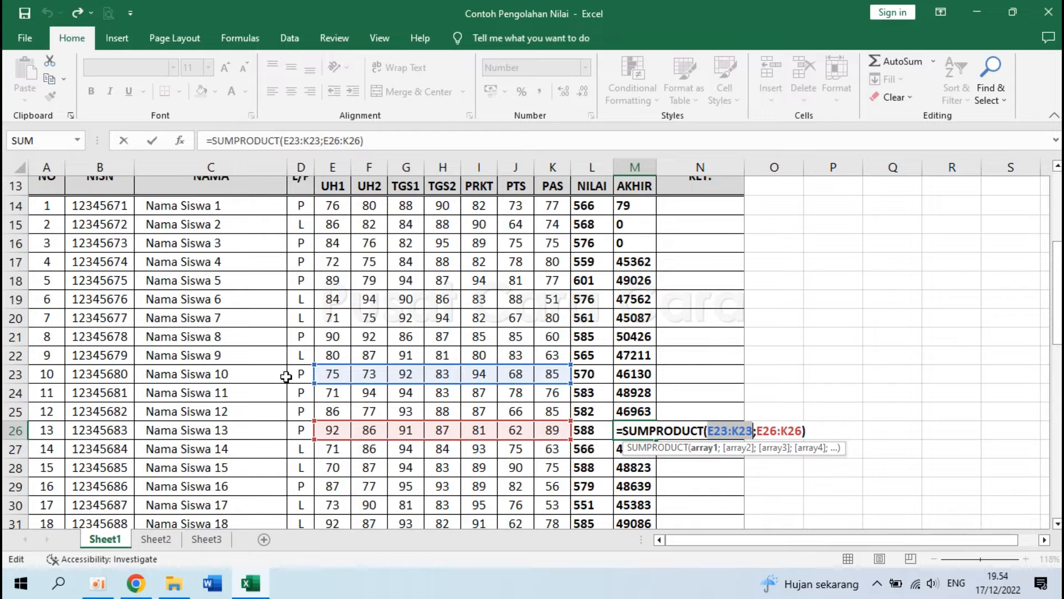
scroll(499, 375, "up", 4)
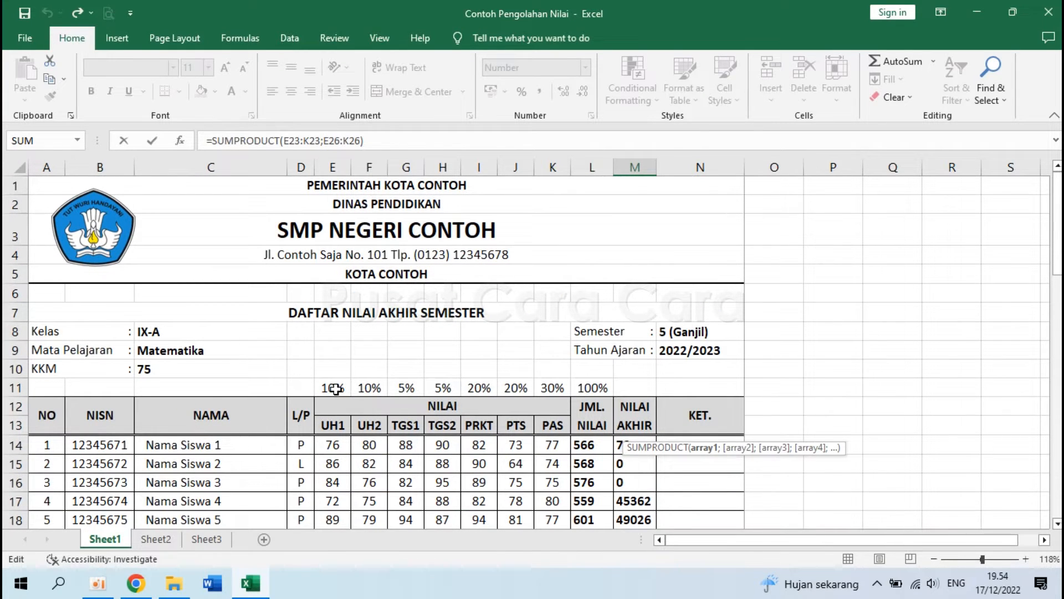
key("ctrl+Return")
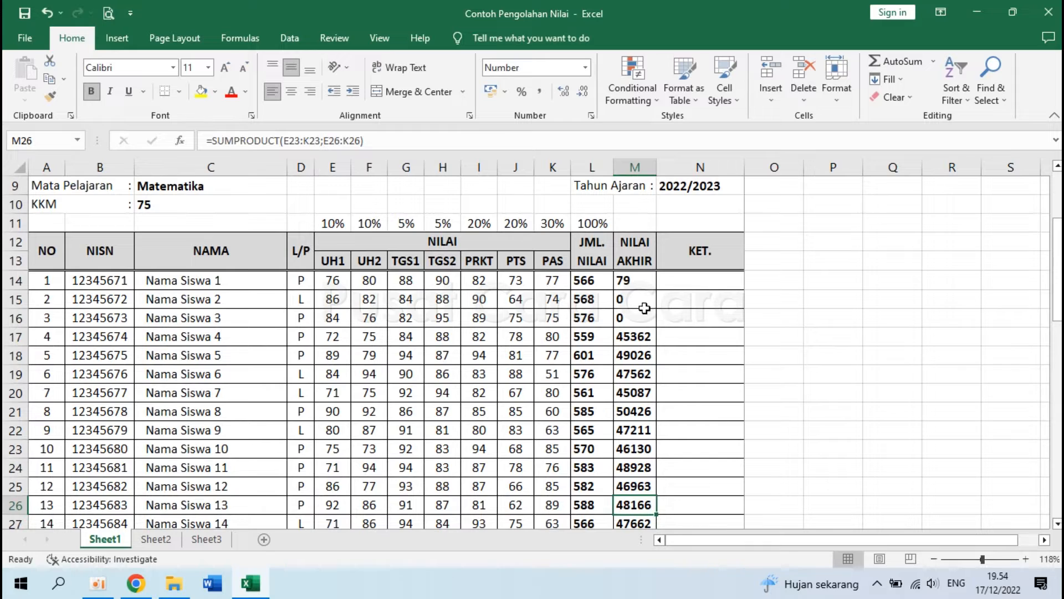
Lock the weight range in the M14 formula as $E$11:$K$11 again and fill it down the final-grade column, checking the copy in M18
double_click(636, 280)
left_click_drag(709, 280, 752, 280)
left_click_drag(336, 222, 550, 224)
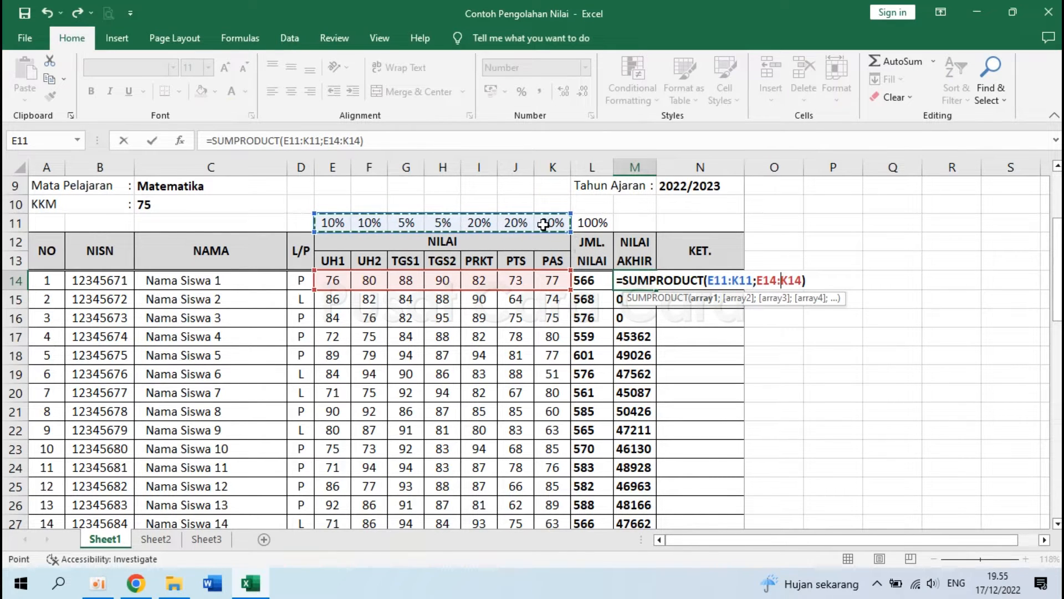
key("F4")
key("Return")
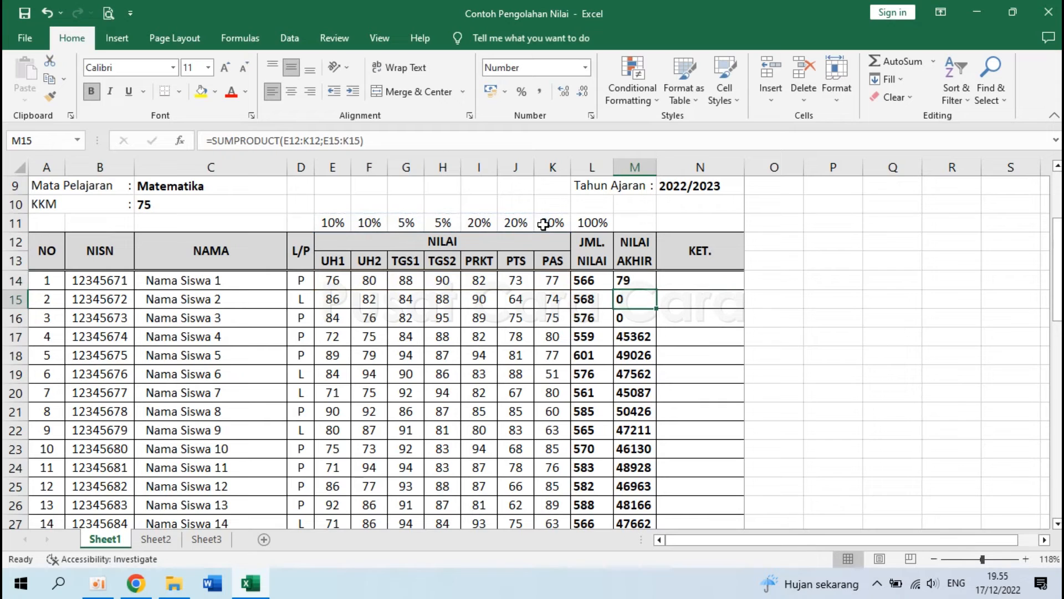
left_click(647, 280)
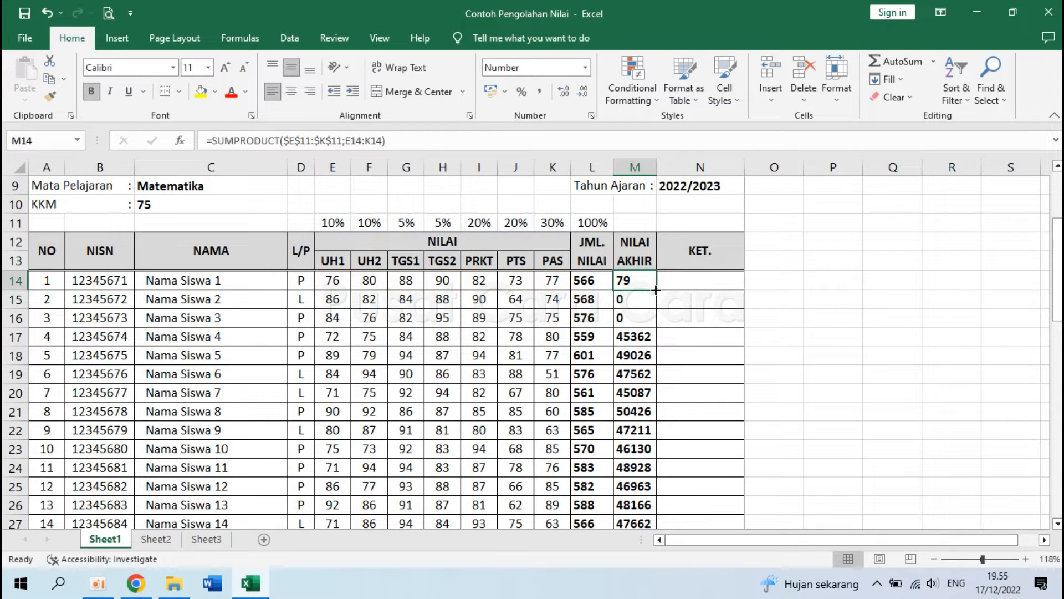
double_click(655, 288)
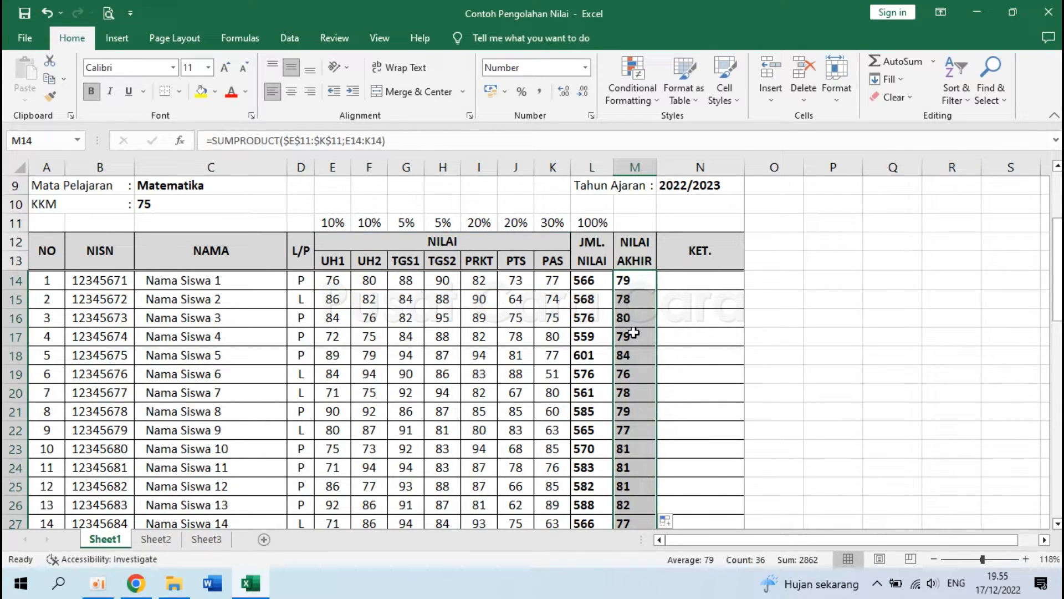
left_click(639, 353)
double_click(639, 353)
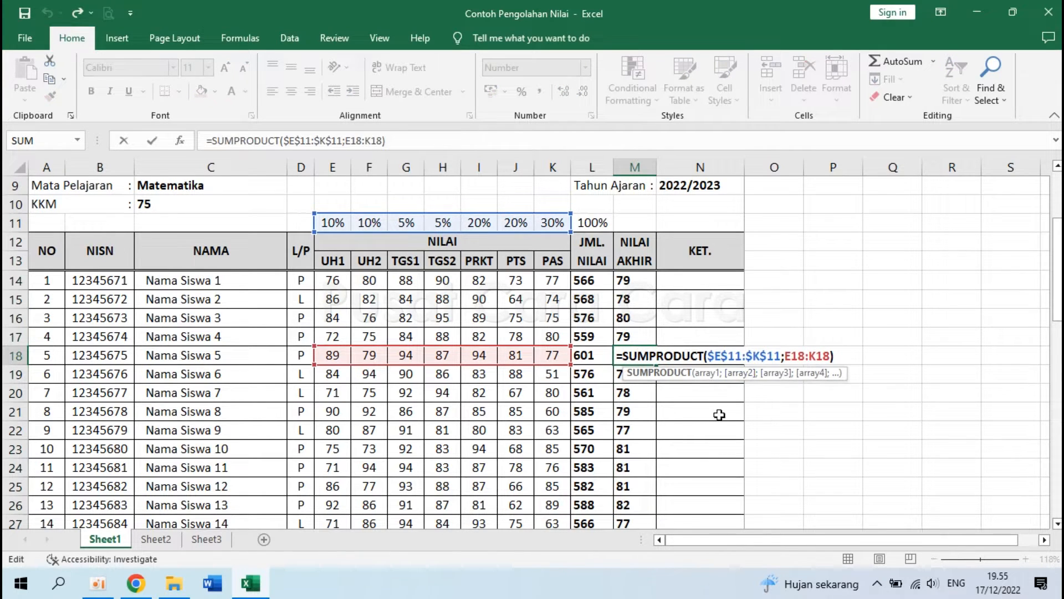
key("Escape")
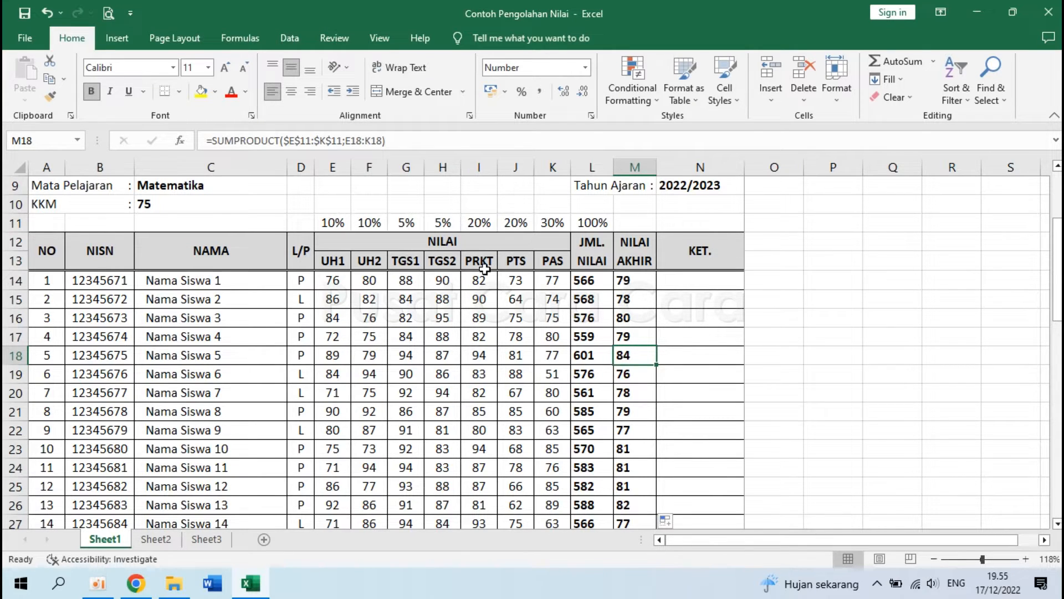
Set the UH1 and UH2 weights in E11 and F11 to 15% each and check the weight total in L11
left_click(338, 221)
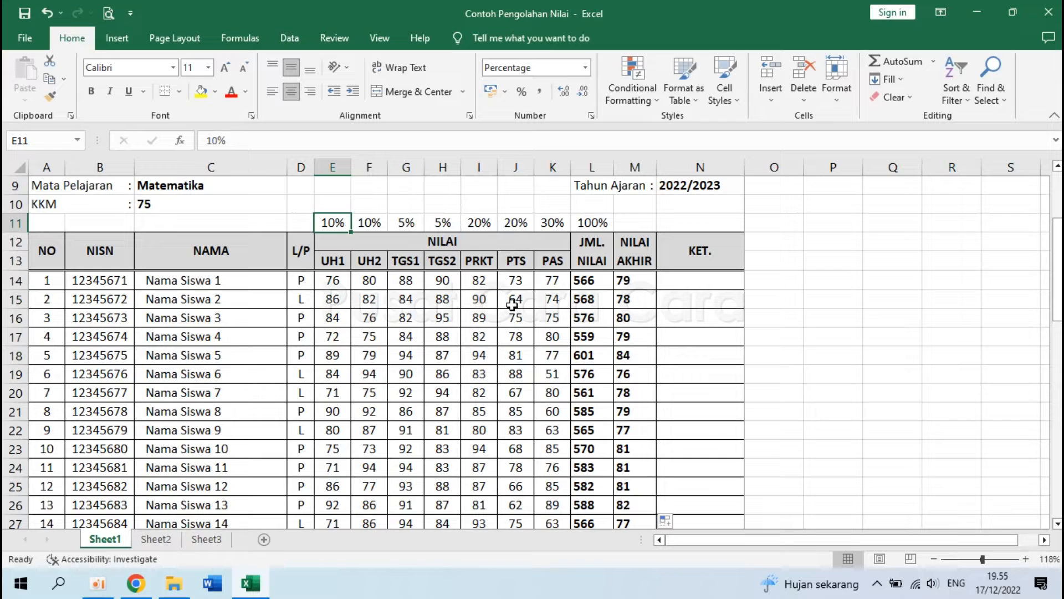
type("15")
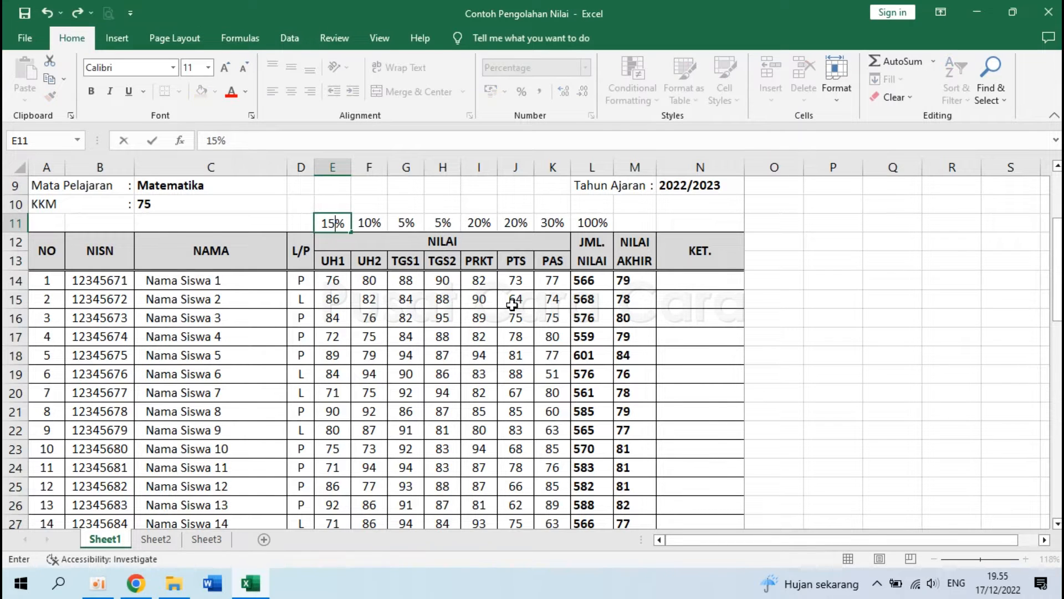
key("Tab")
type("15")
key("Tab")
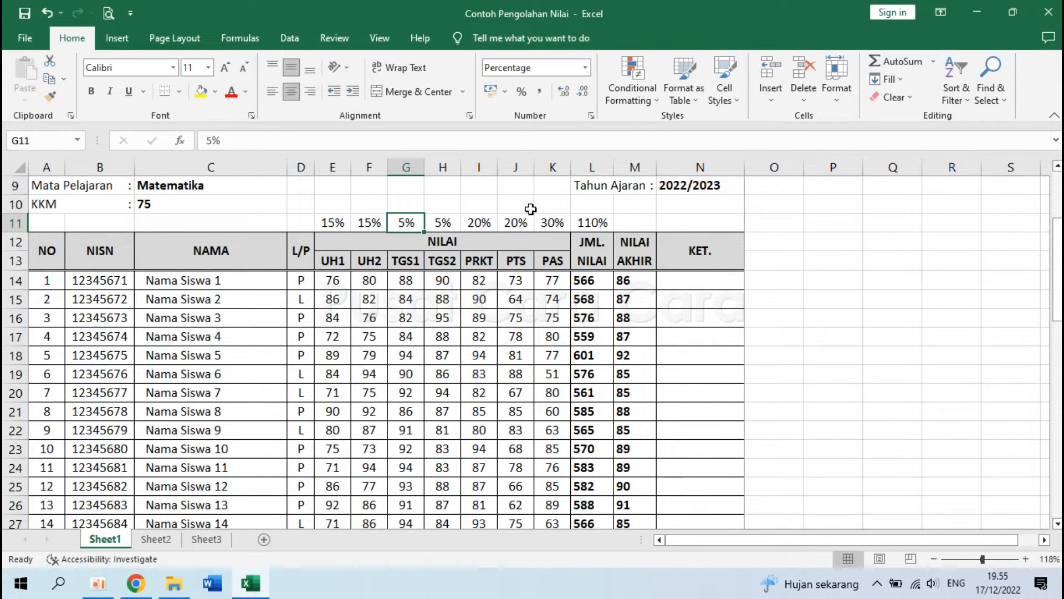
left_click(594, 224)
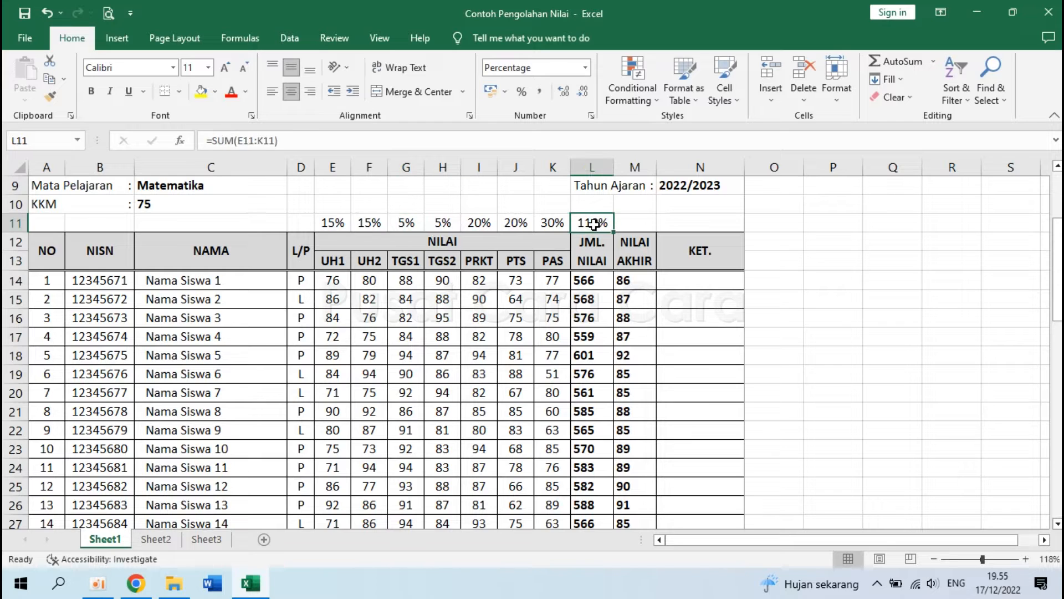
Set the PRKT and PTS weights in I11 and J11 to 15% each and review the weight total and final grades
left_click(482, 224)
type("15")
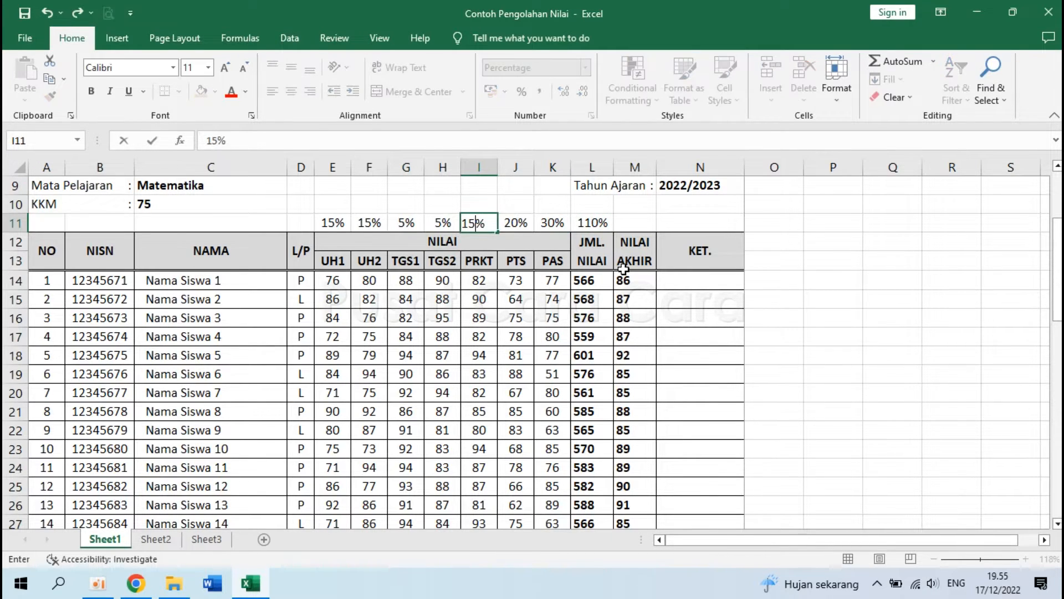
key("Tab")
type("15")
key("Tab")
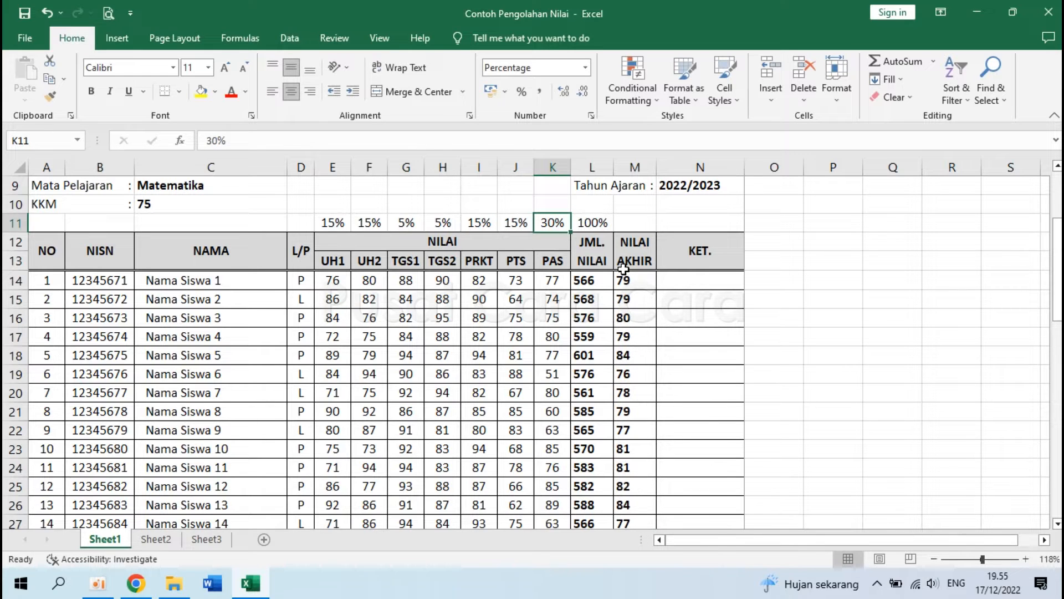
left_click(595, 223)
left_click(625, 279)
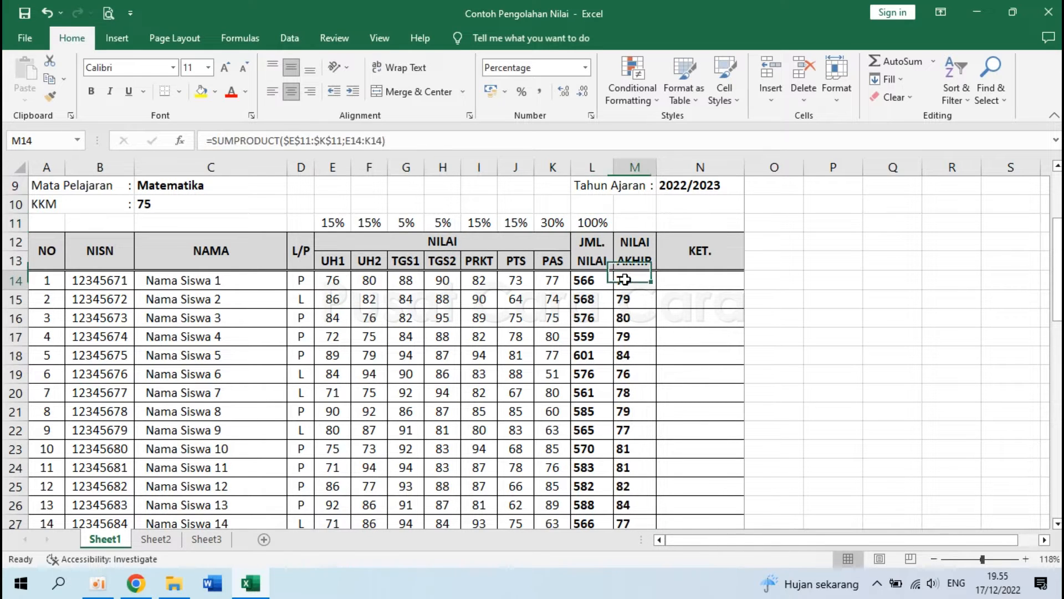
scroll(628, 409, "down", 2)
scroll(628, 409, "down", 5)
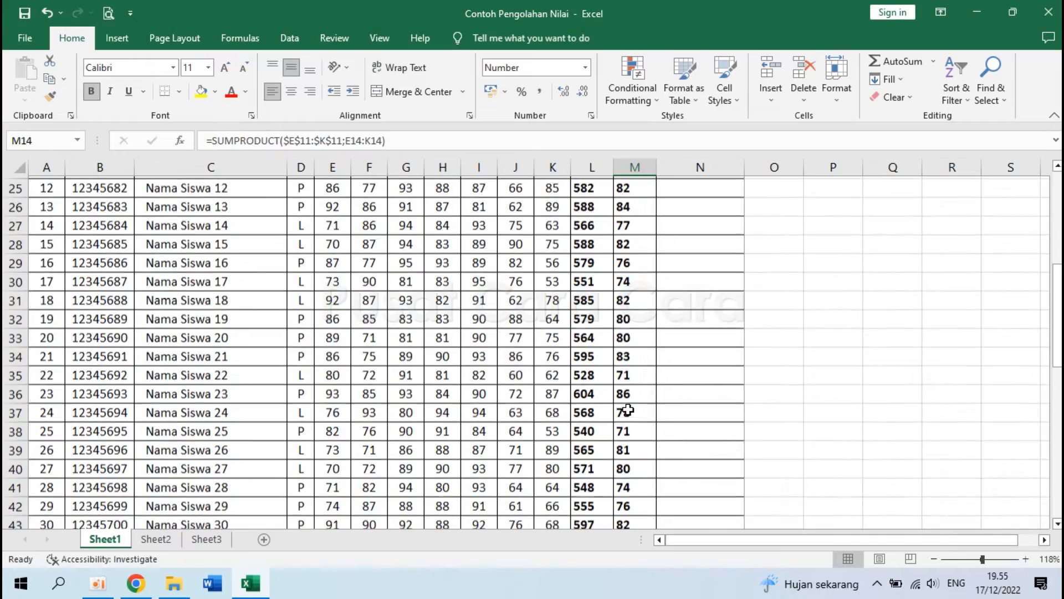
scroll(628, 409, "up", 10)
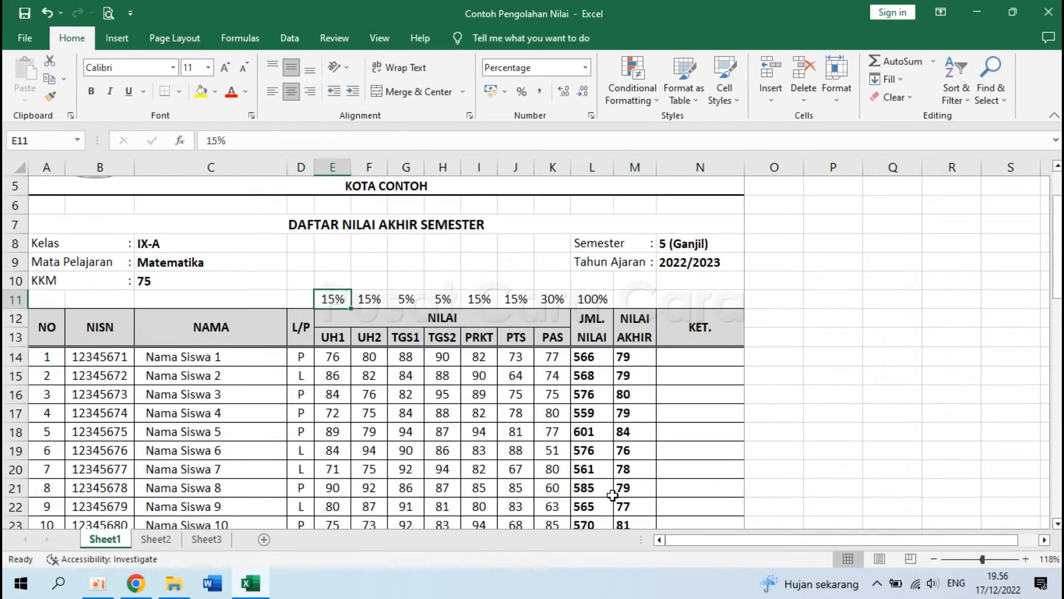
Insert a blank row above the weight percentages in row 11
scroll(613, 494, "up", 1)
left_click_drag(334, 327, 592, 318)
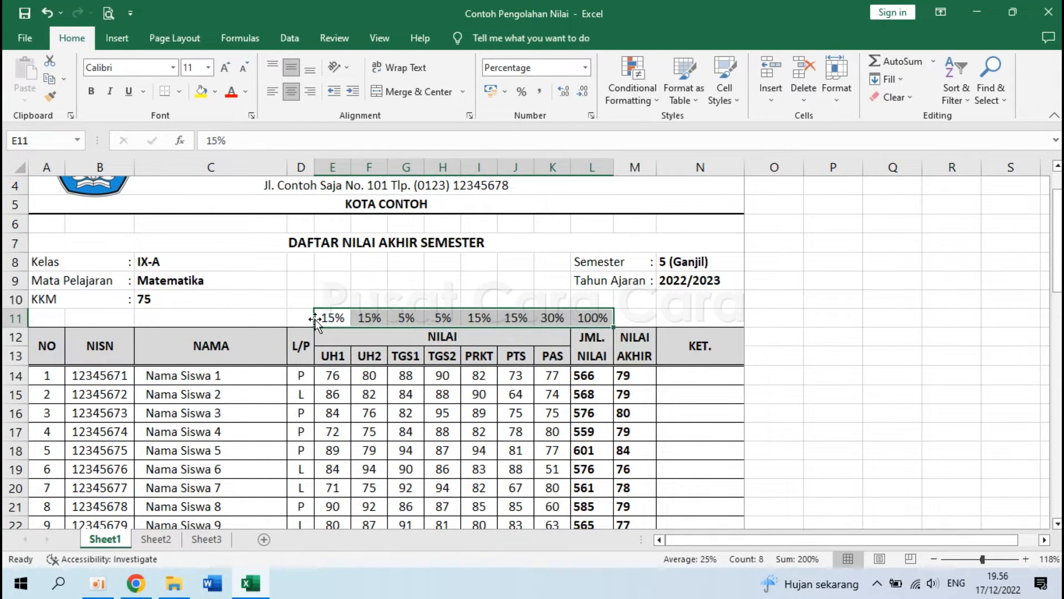
left_click(393, 317)
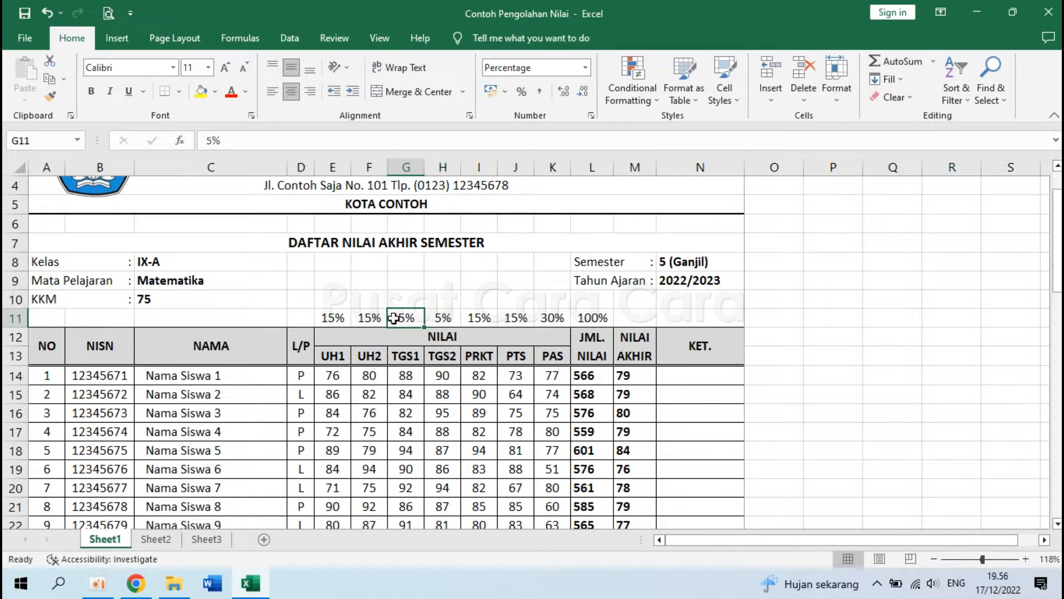
right_click(15, 317)
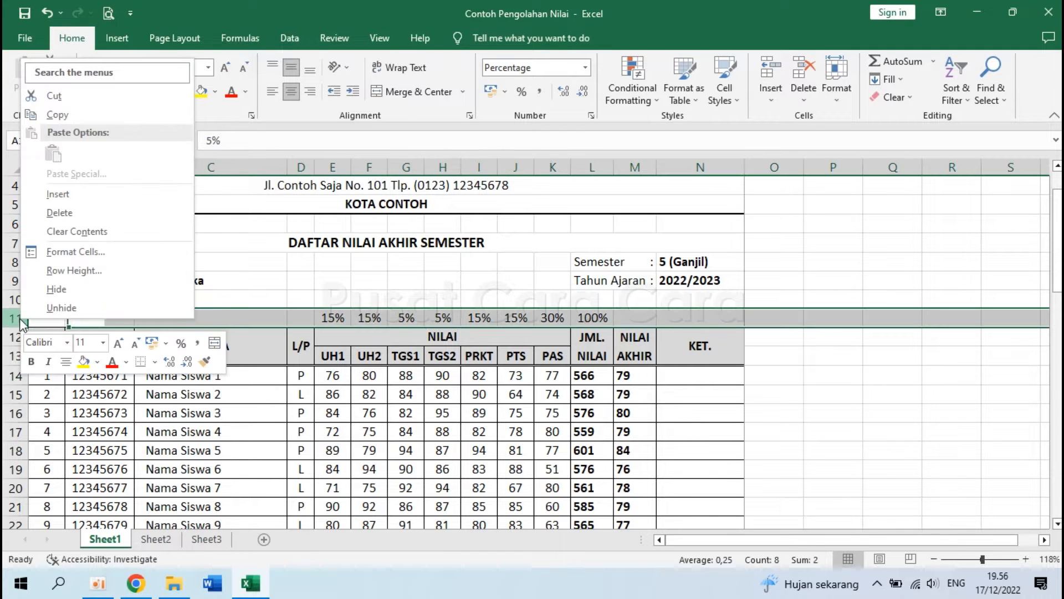
left_click(82, 194)
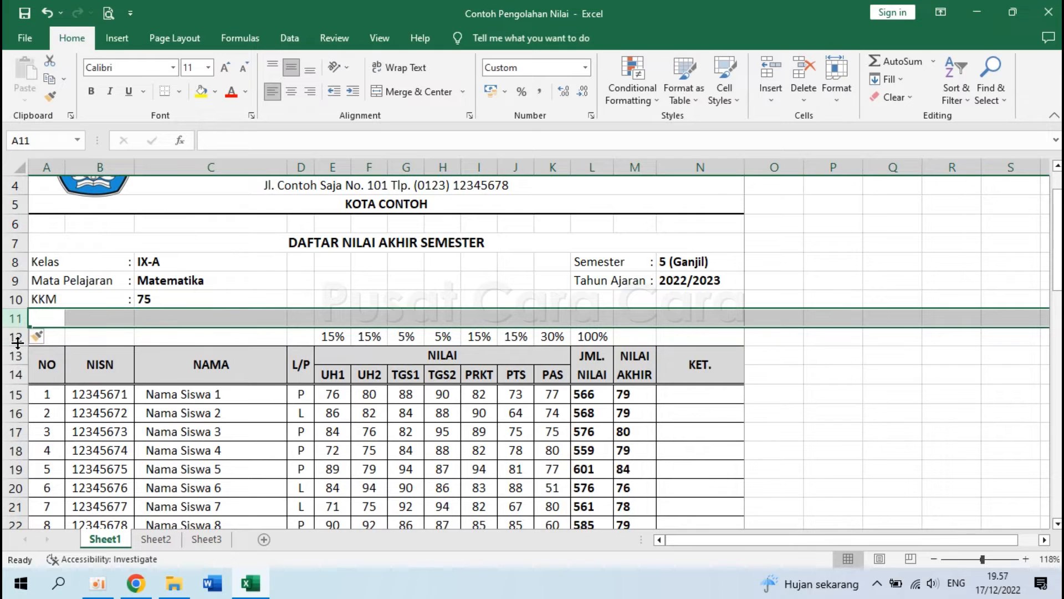
Hide row 12 containing the weight percentages so only the blank row 11 remains above the table header
left_click(335, 338)
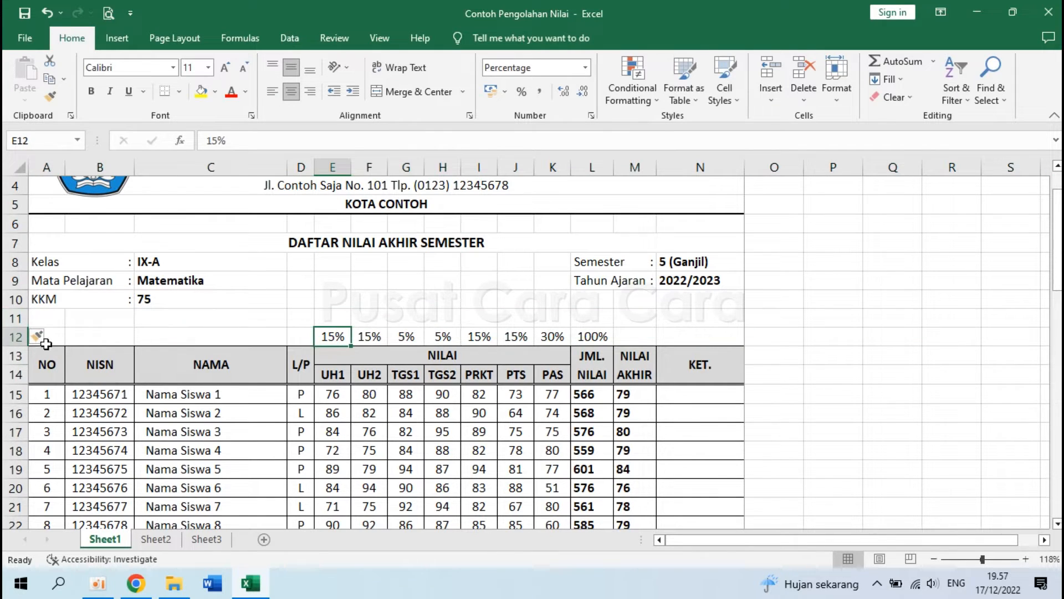
right_click(13, 337)
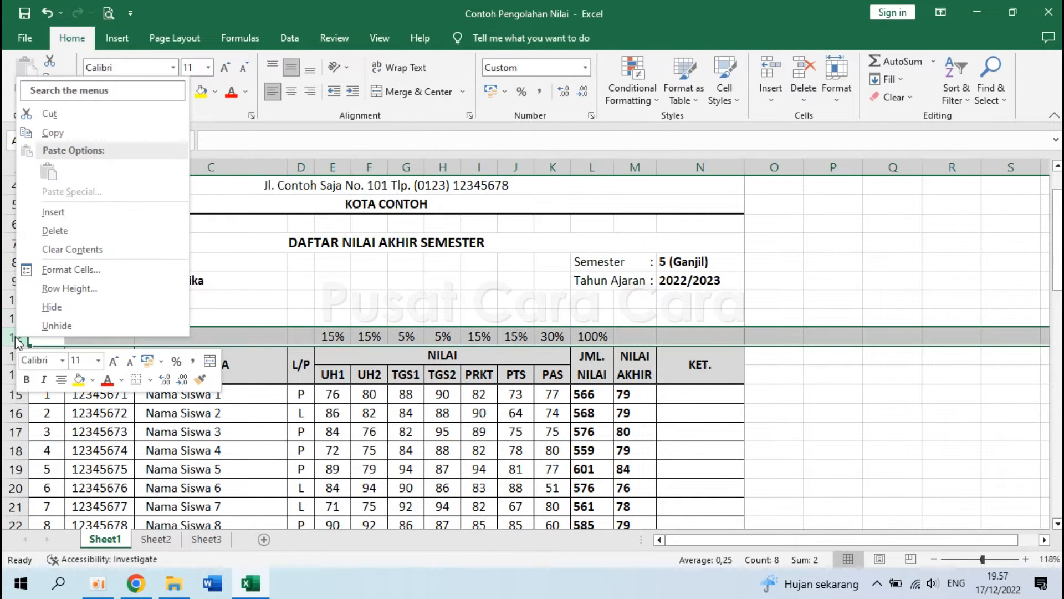
left_click(53, 306)
left_click(376, 407)
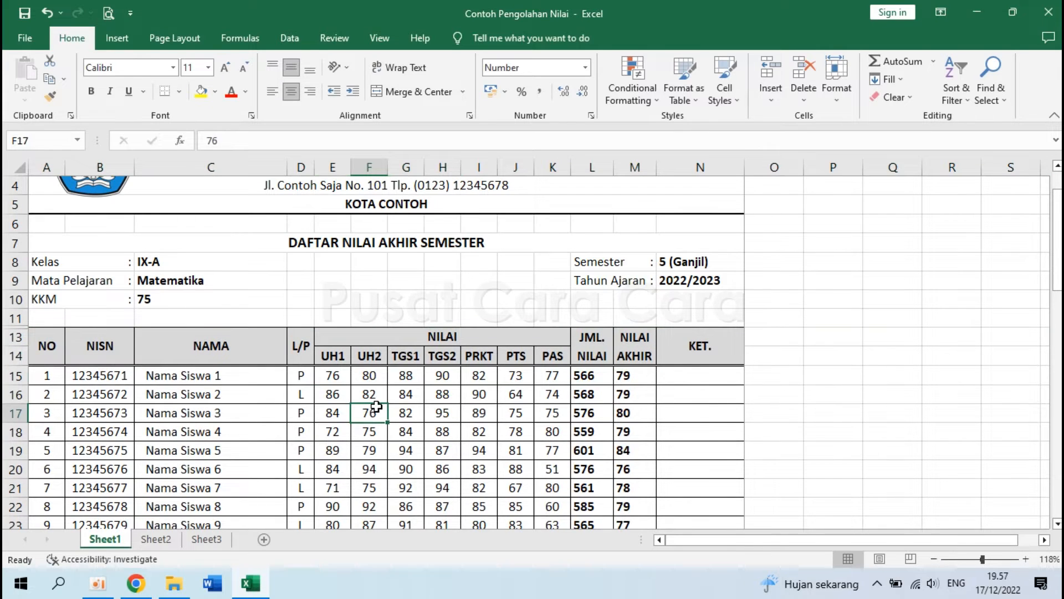
left_click(327, 321)
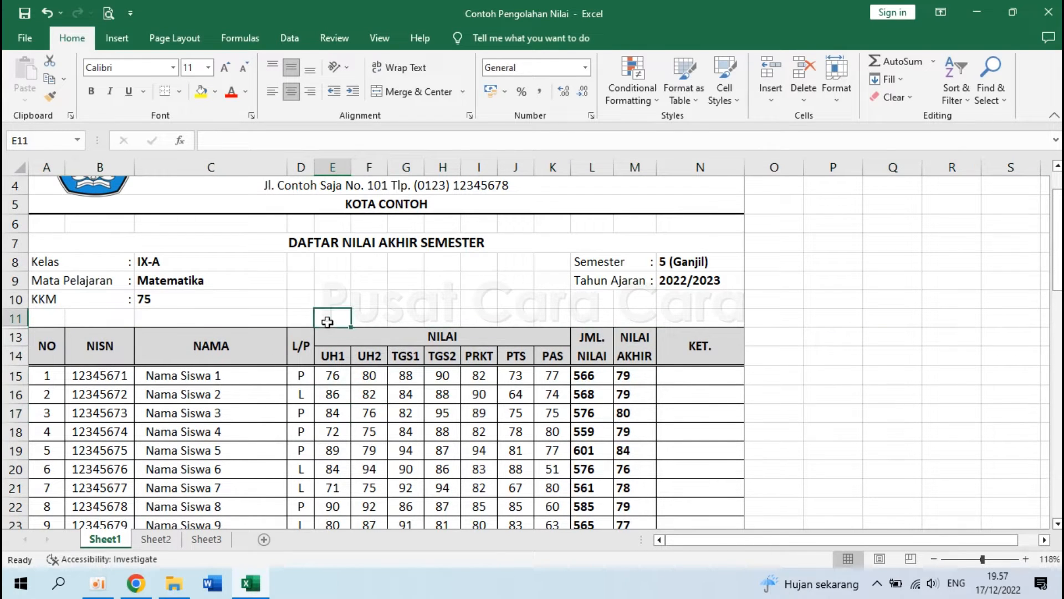
left_click(552, 318)
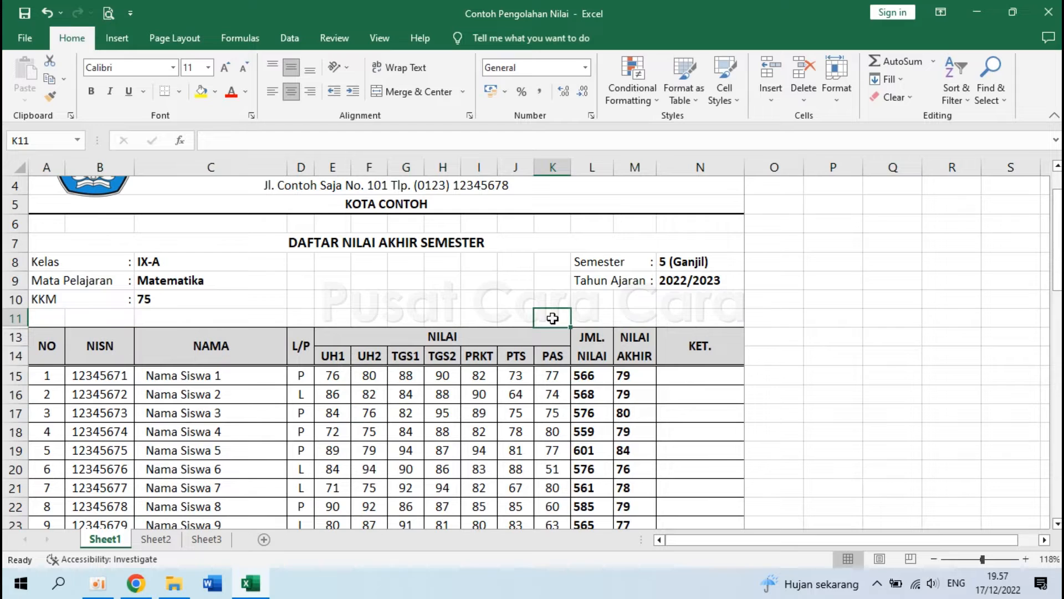
Unhide the weight row between rows 11 and 13, and undo the unhiding
left_click_drag(13, 318, 15, 335)
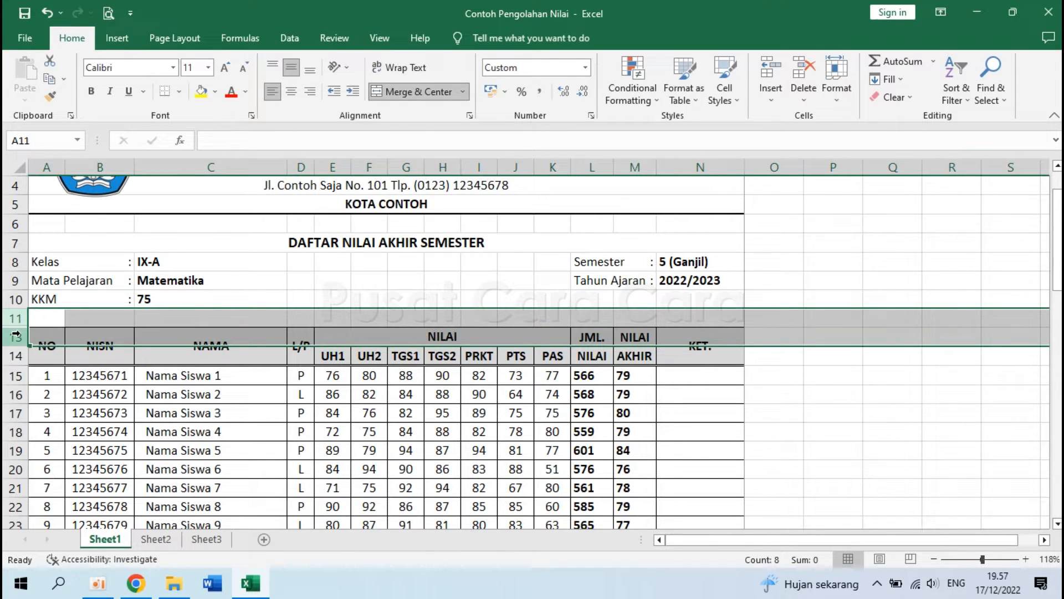
right_click(16, 335)
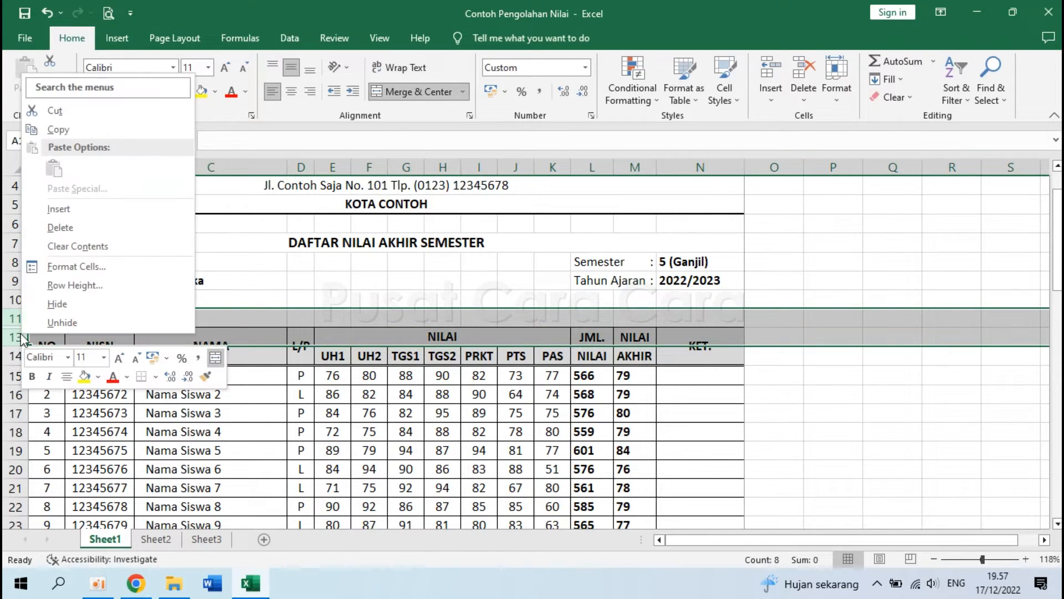
left_click(82, 324)
left_click(376, 357)
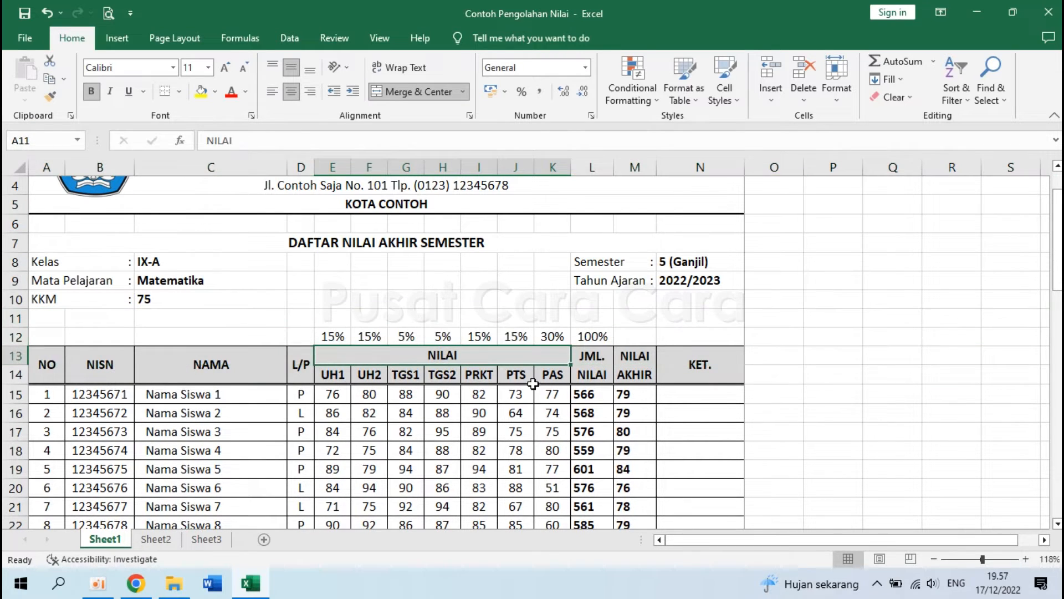
key("ctrl+z")
left_click(667, 384)
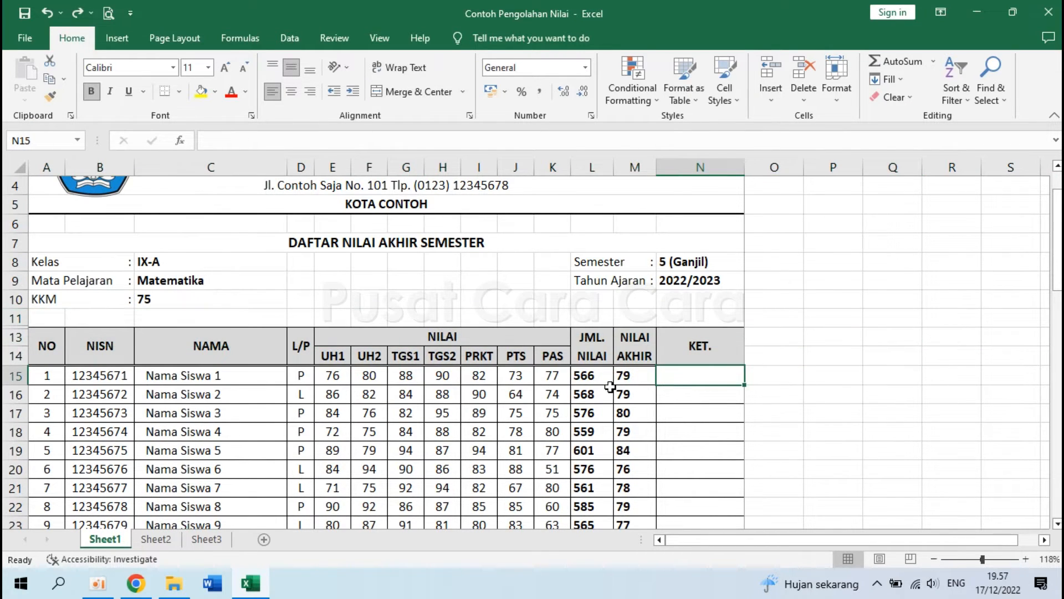
Start a Less Than highlight rule for the final grades in M15:M50 with 75 as the limit
scroll(614, 387, "down", 2)
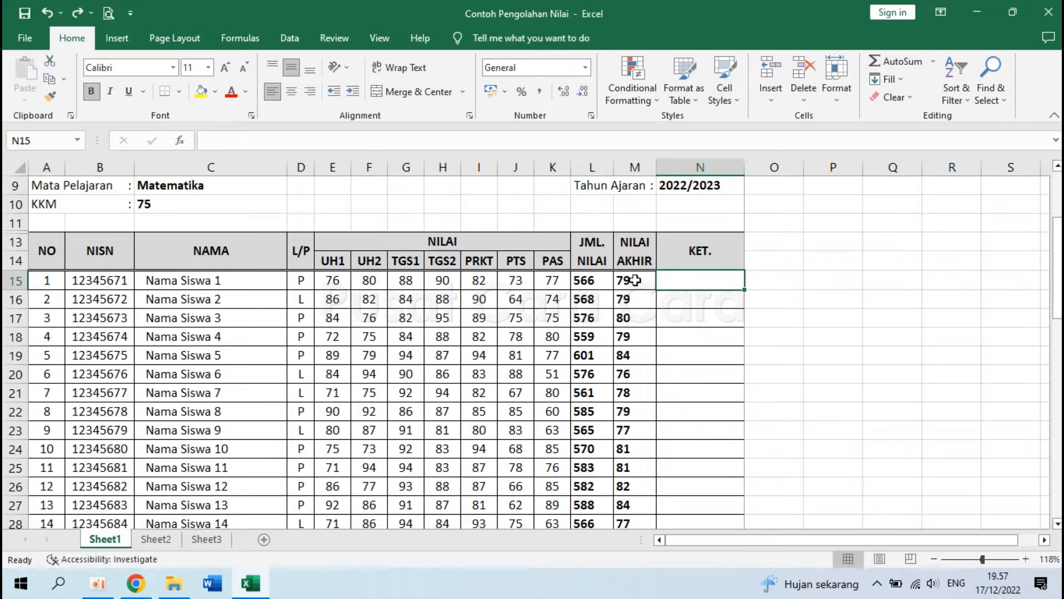
left_click(634, 279)
left_click_drag(628, 279, 628, 487)
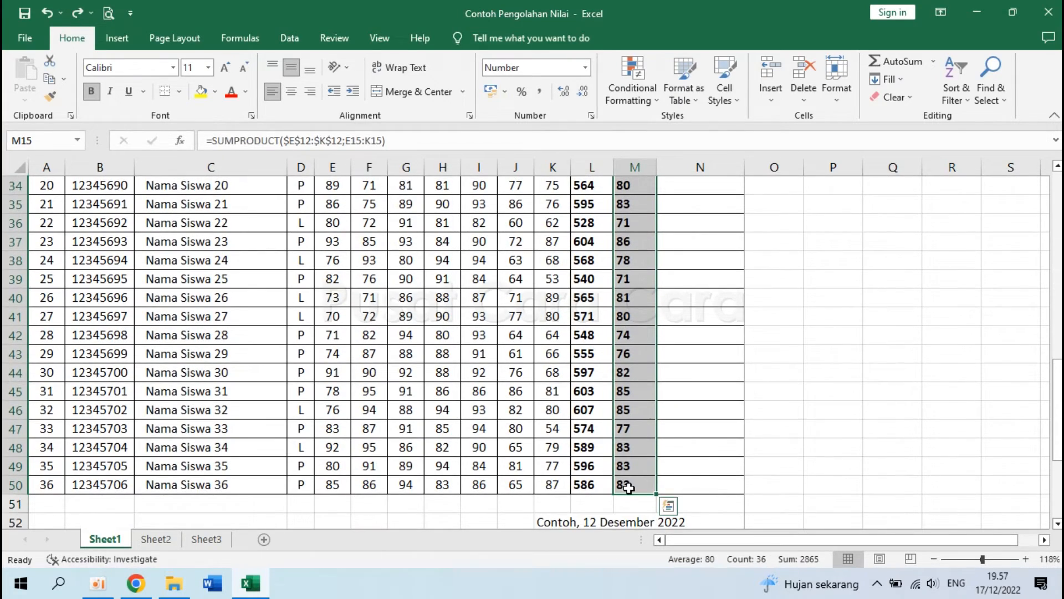
left_click(637, 88)
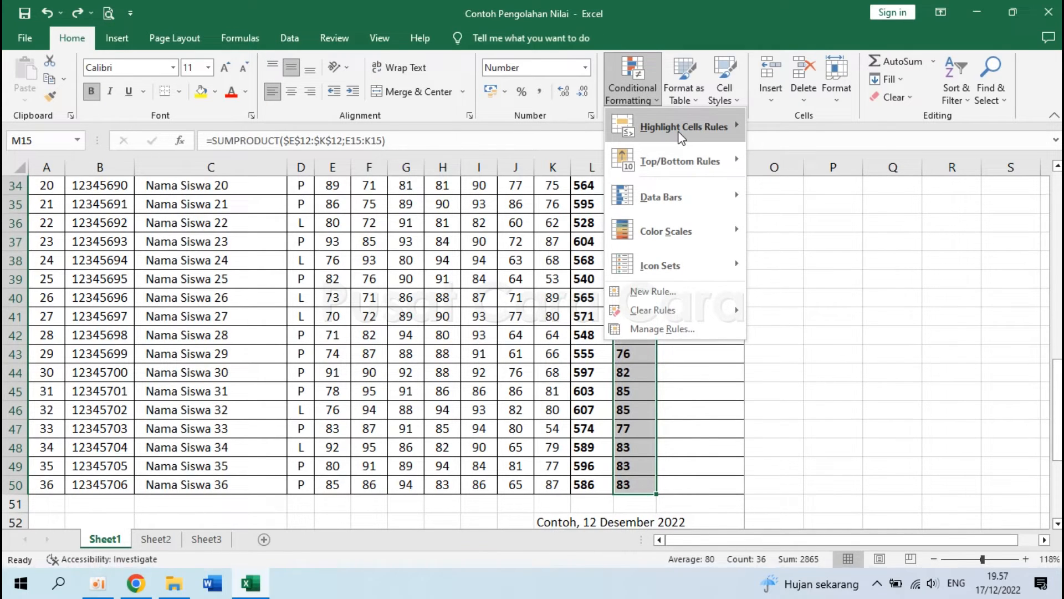
mouse_move(682, 138)
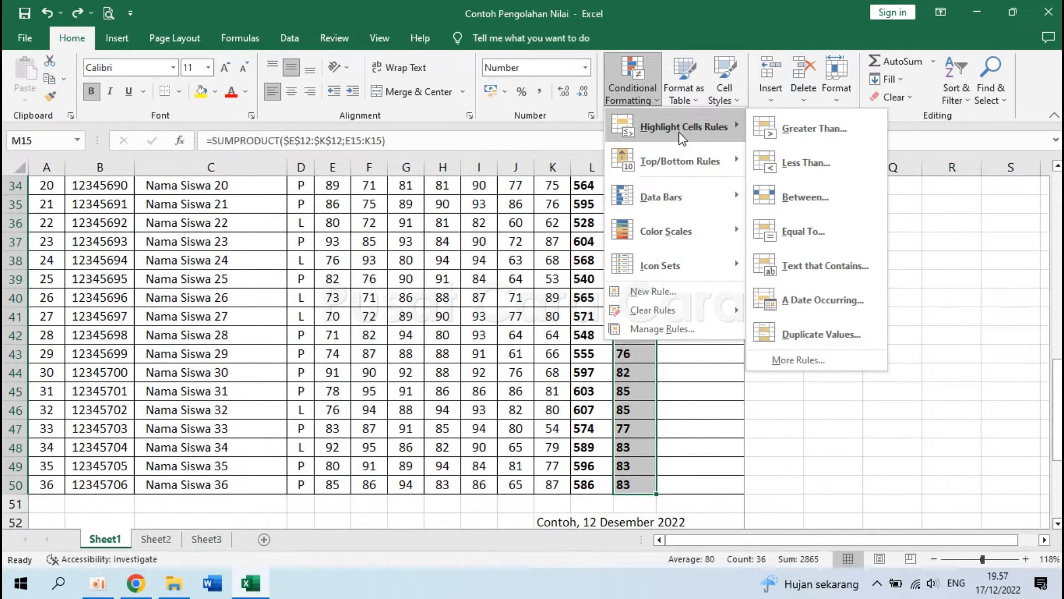
left_click(803, 158)
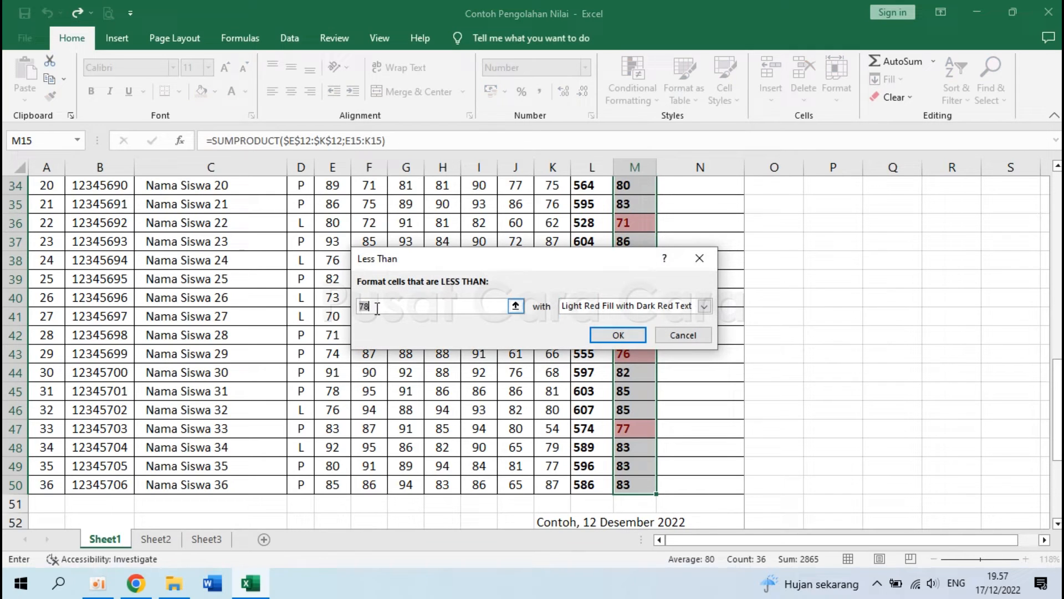
key("BackSpace")
type("75")
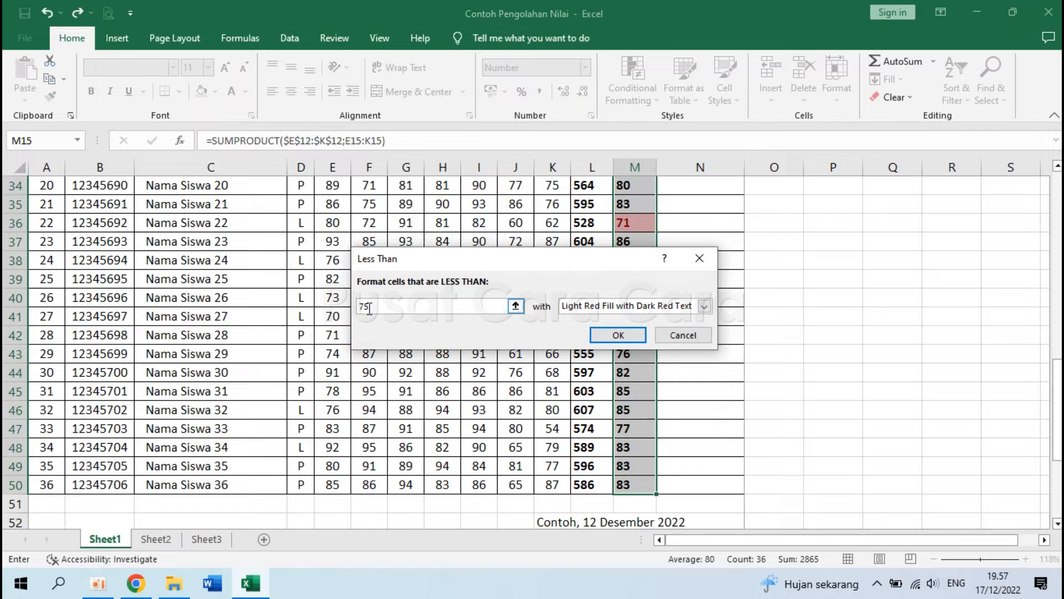
Replace the rule's limit with the KKM cell reference =$C$10 and apply it with Light Red Fill with Dark Red Text
scroll(945, 380, "up", 11)
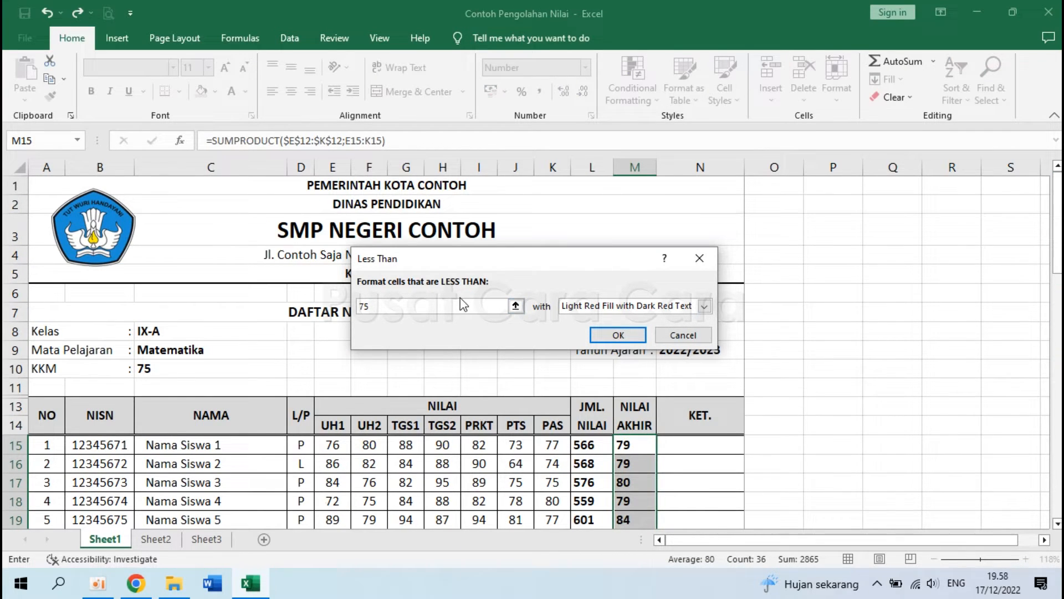
left_click(516, 306)
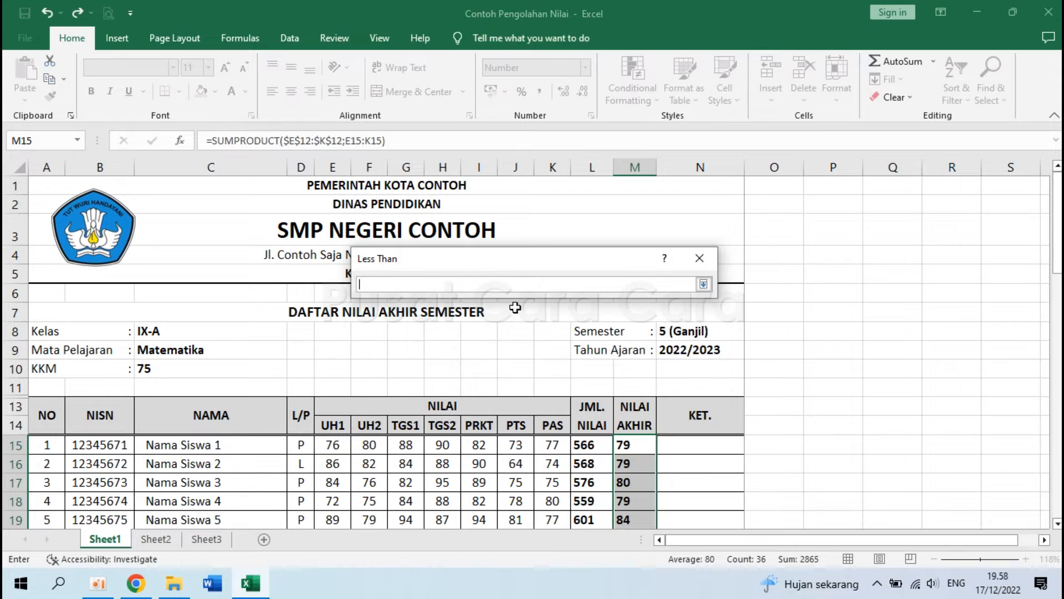
left_click(145, 367)
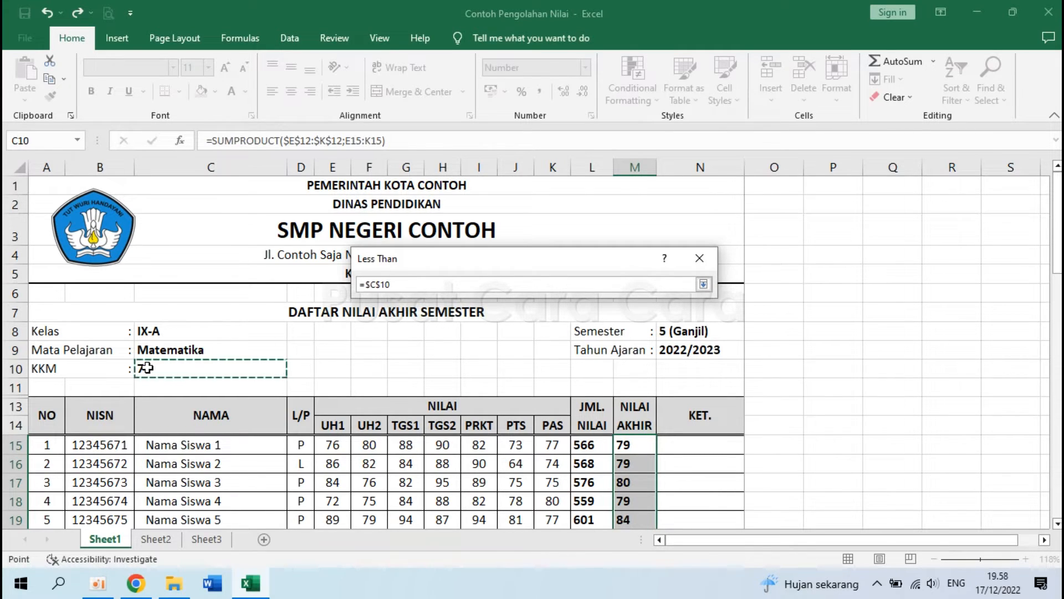
left_click(702, 283)
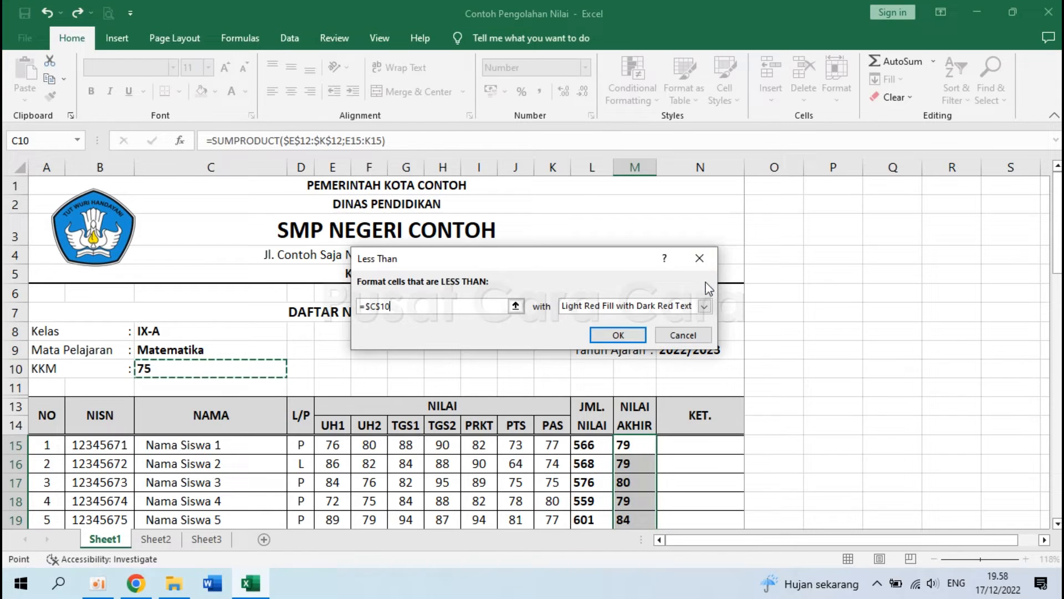
left_click(628, 336)
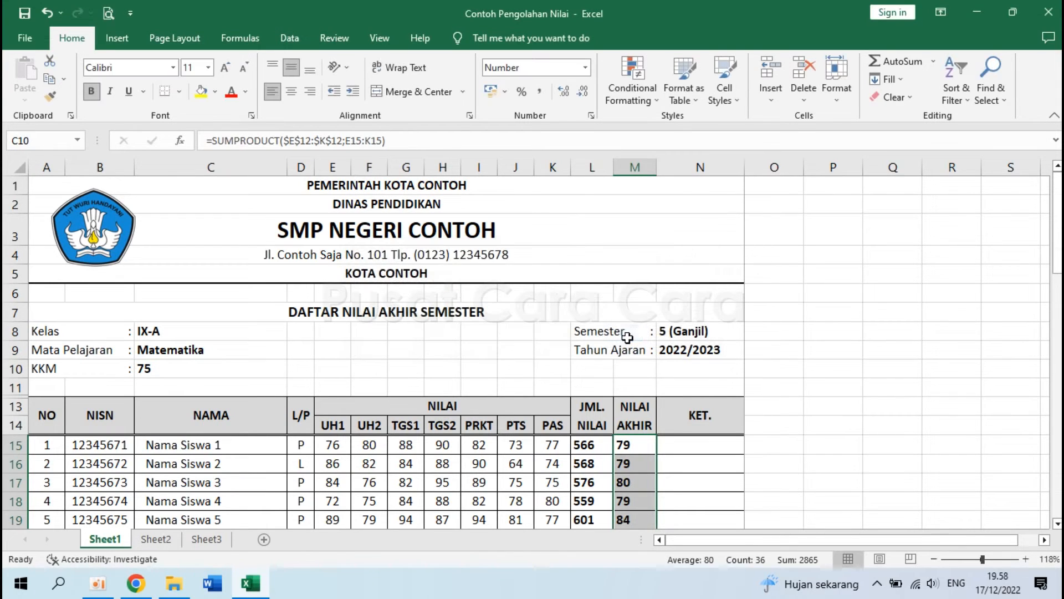
Examine the highlighted final grades in column M, including M31 and M36, and compare them with the KKM in C10
left_click(802, 409)
scroll(802, 411, "down", 3)
scroll(801, 411, "down", 4)
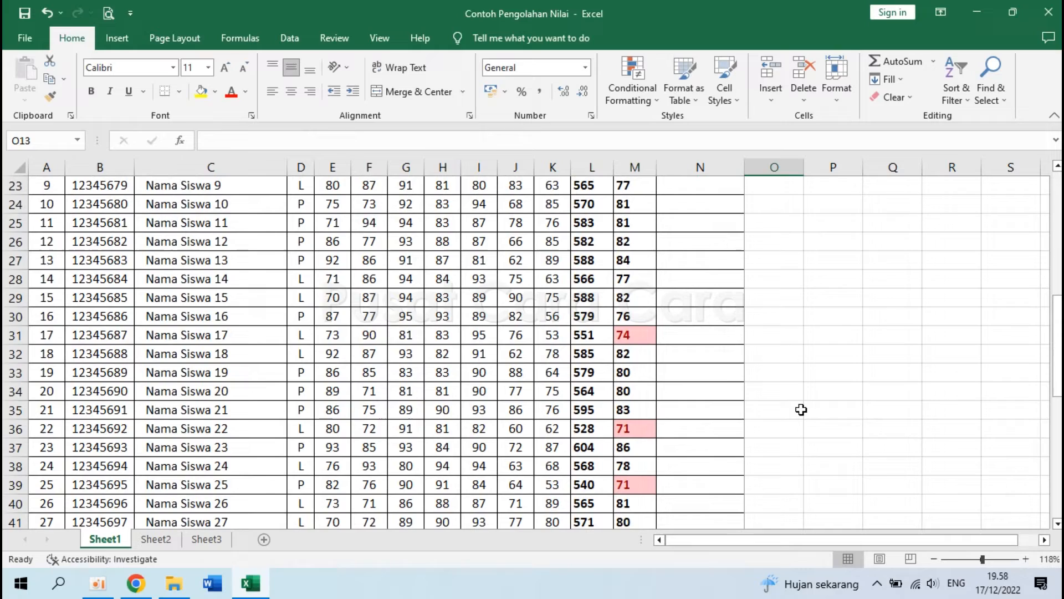
left_click(639, 335)
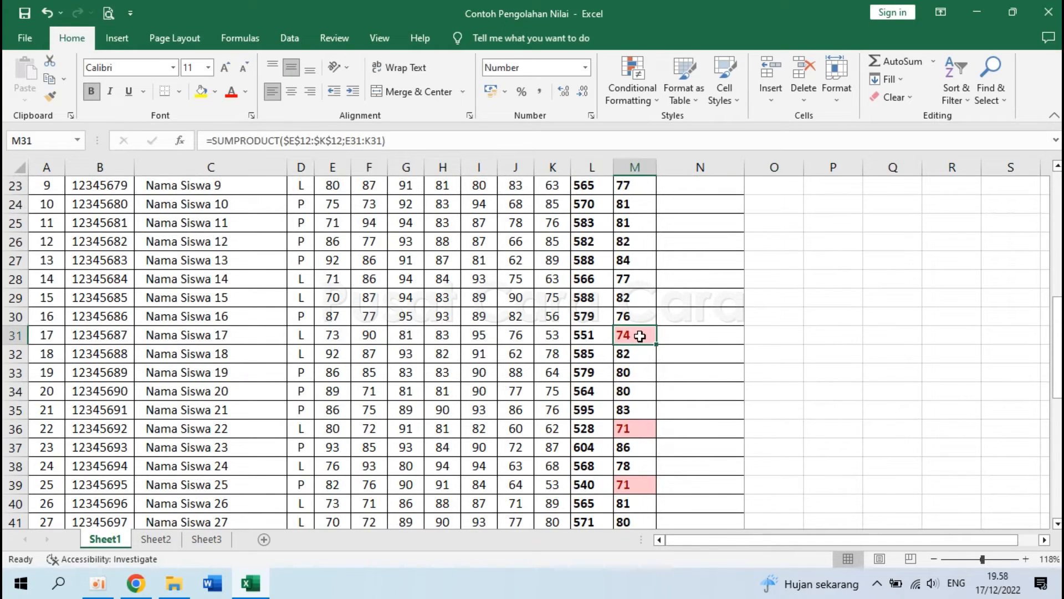
left_click(646, 430)
scroll(646, 430, "down", 4)
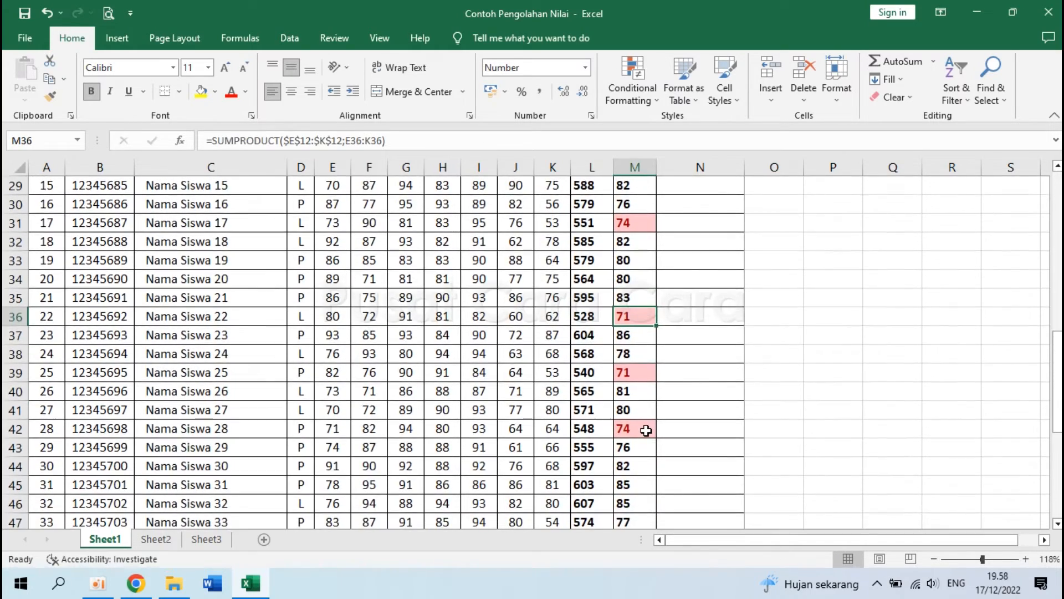
scroll(647, 430, "up", 6)
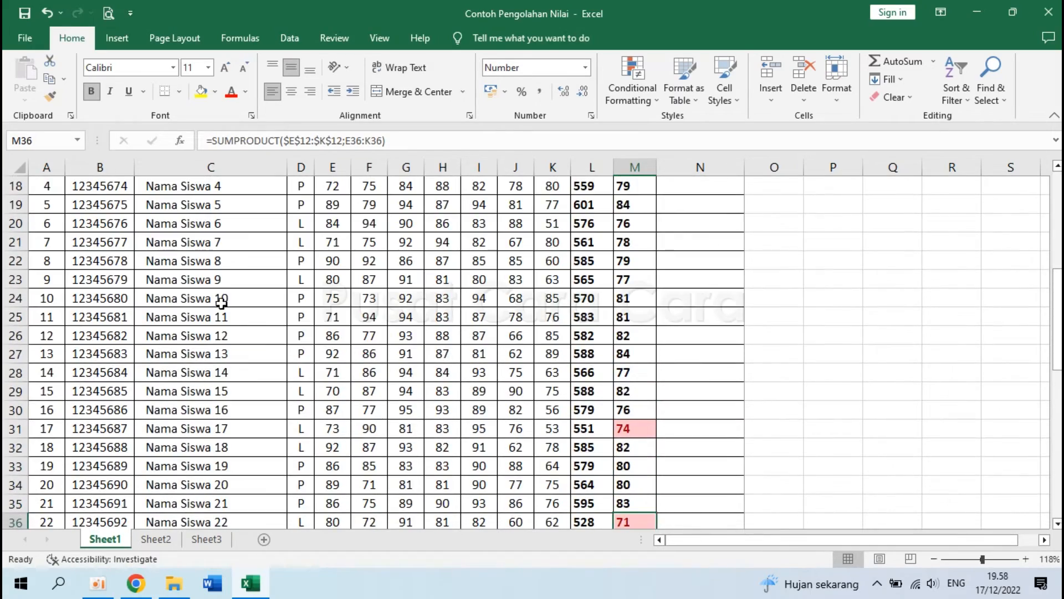
scroll(230, 307, "up", 6)
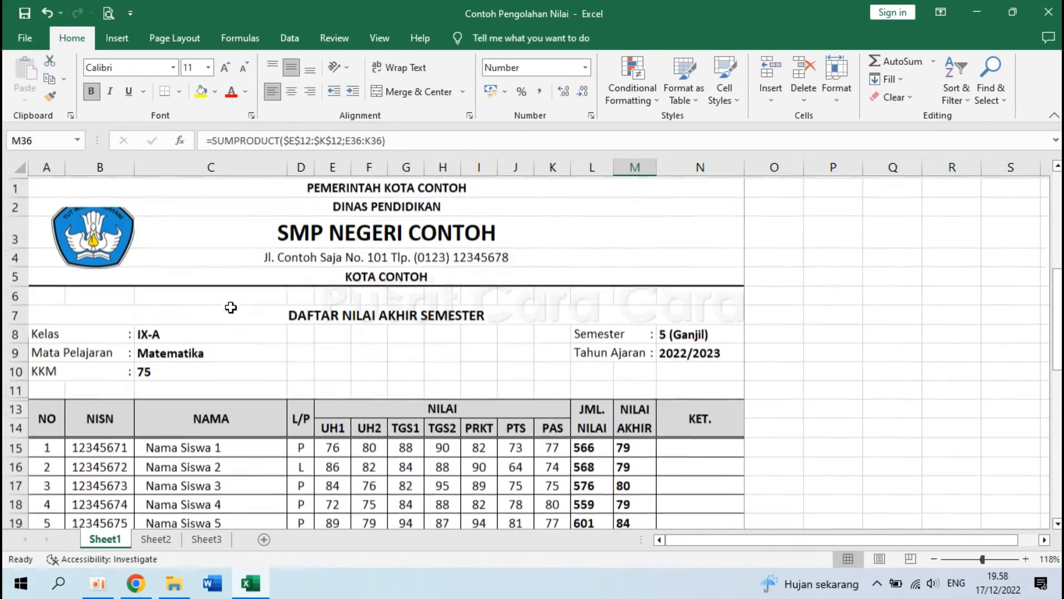
left_click(177, 369)
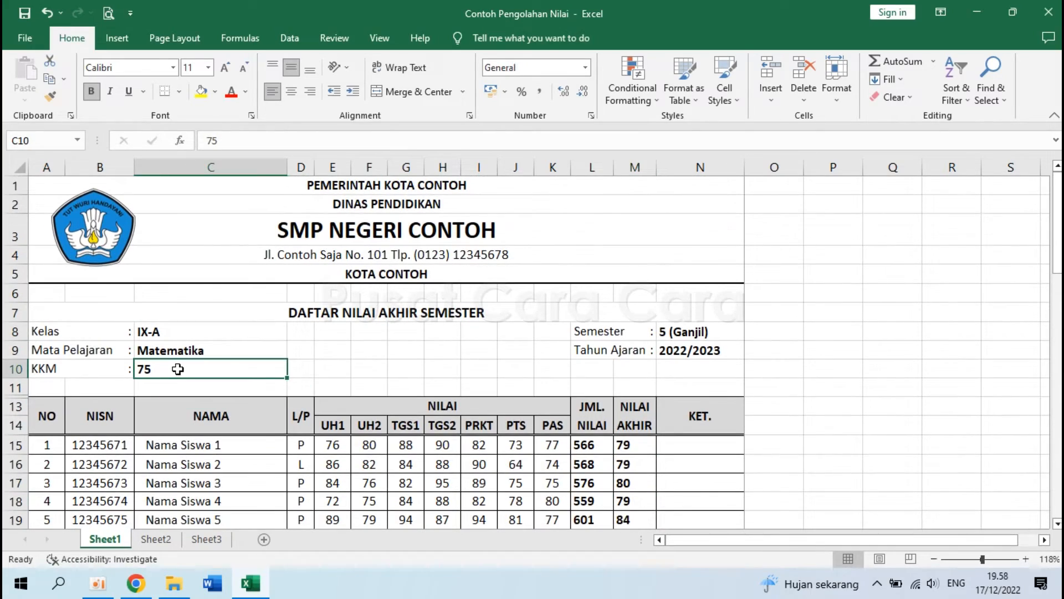
Set the KKM in C10 to 80 and check the highlighting of the final grades in column M
type("80")
key("Return")
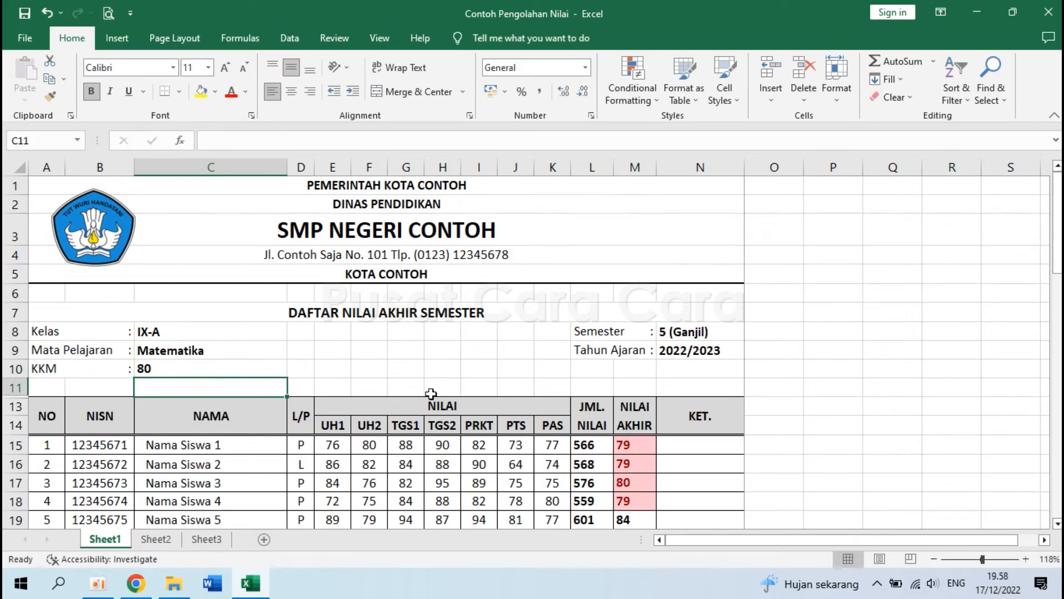
scroll(648, 451, "down", 5)
scroll(650, 452, "down", 5)
scroll(649, 453, "up", 4)
scroll(650, 452, "up", 3)
Set the KKM in C10 back to 75
left_click(190, 185)
type("75")
key("Return")
scroll(393, 306, "up", 1)
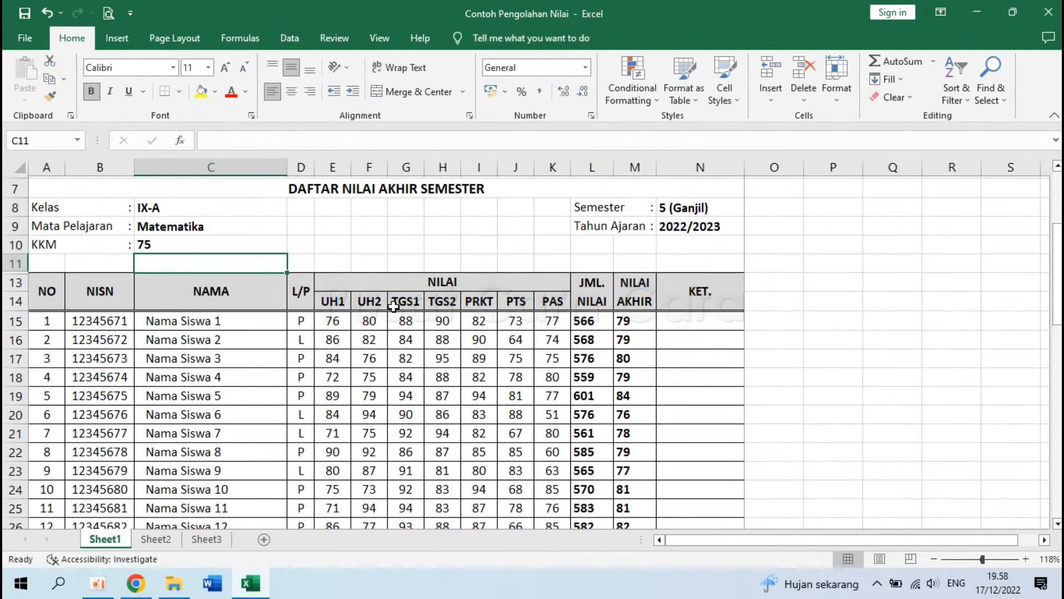
Examine the empty KET. column and the highlighted final grade in M31
left_click(693, 320)
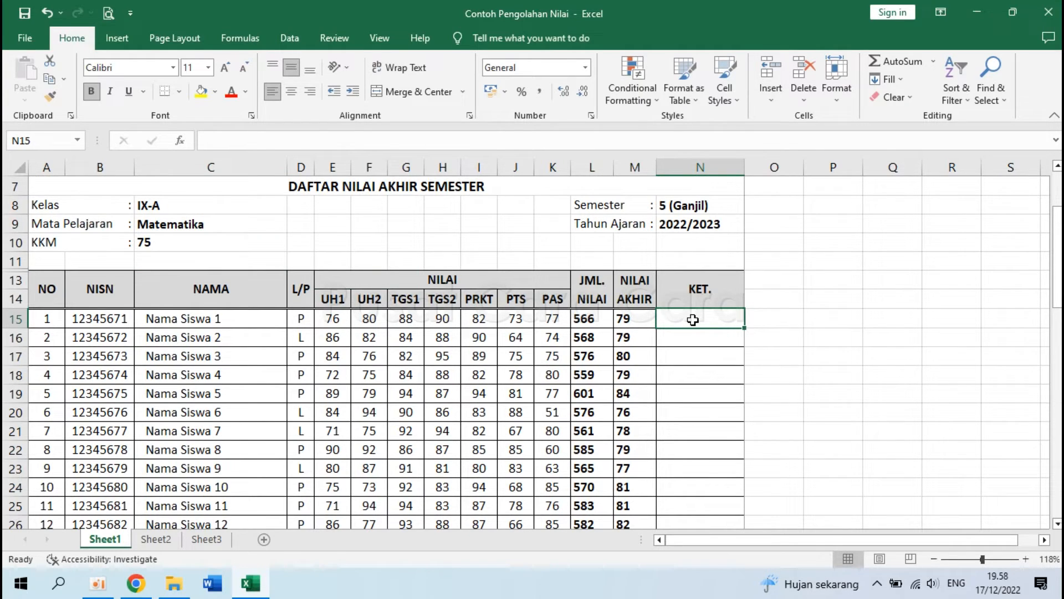
scroll(635, 409, "down", 4)
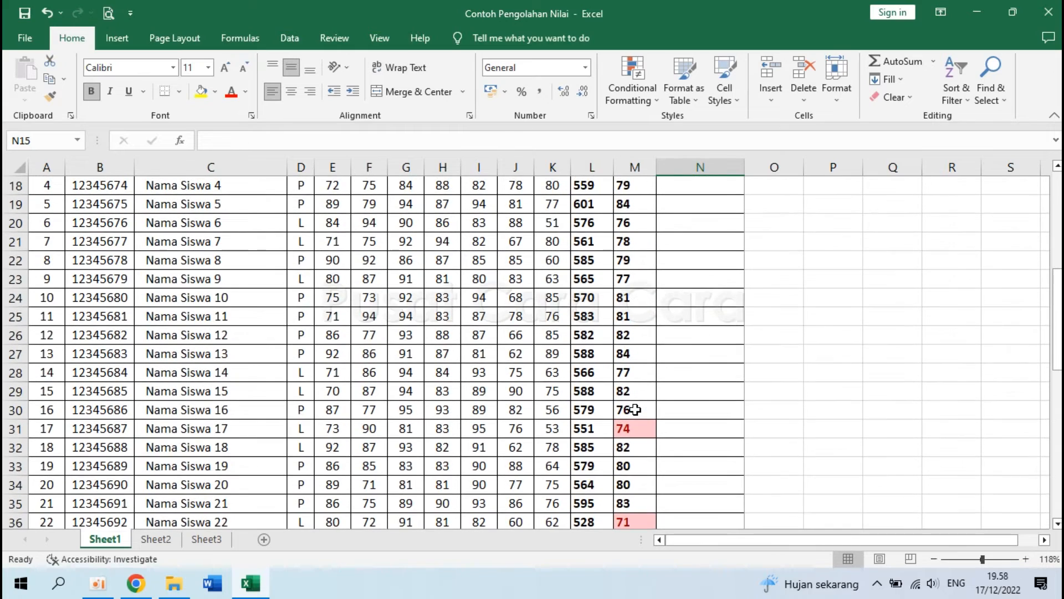
left_click(633, 431)
scroll(633, 432, "up", 4)
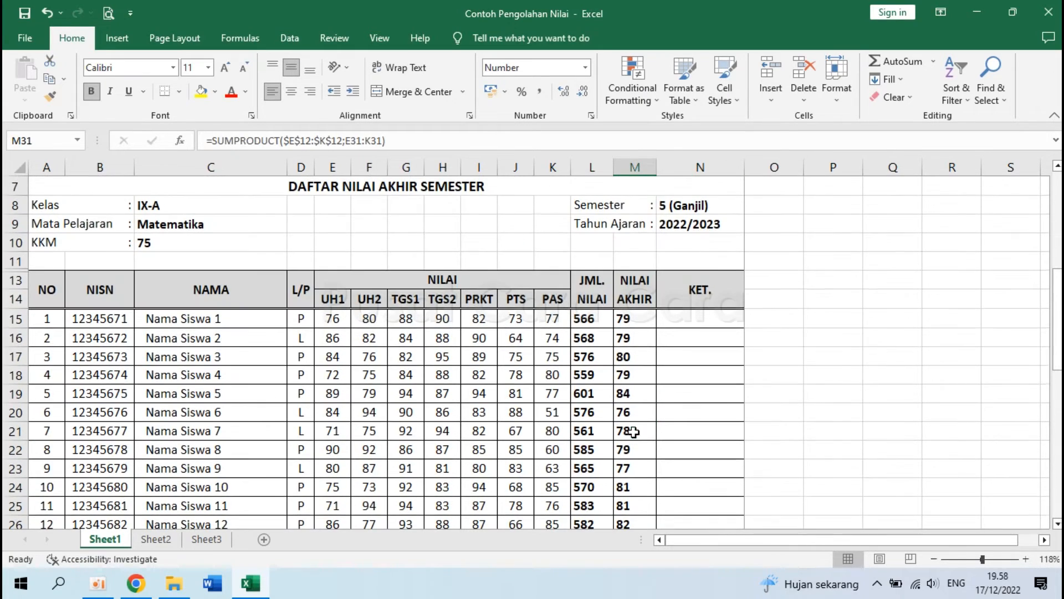
left_click(695, 318)
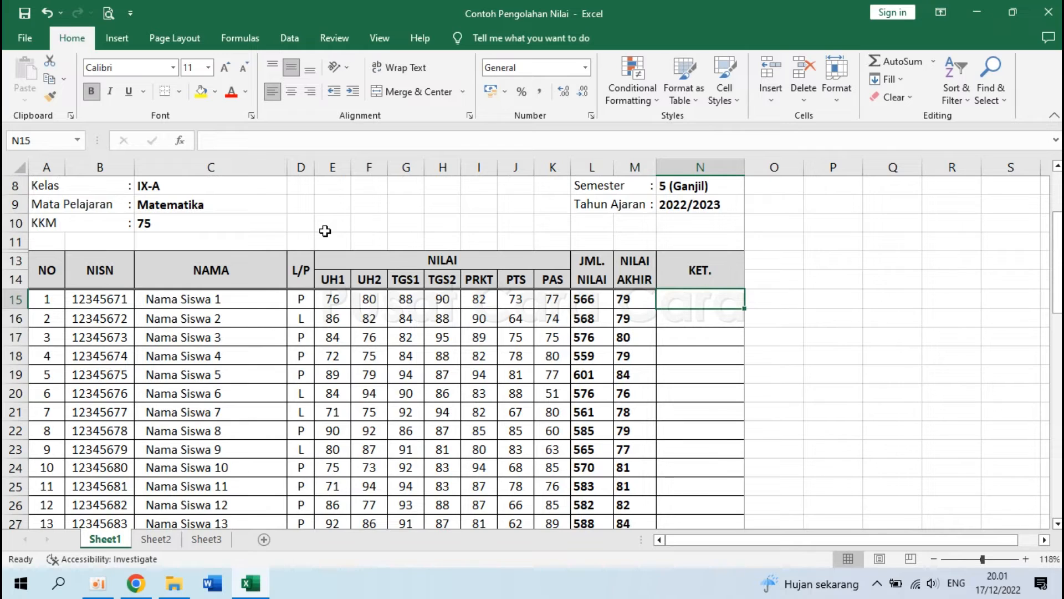
Define the workbook-scoped name KKM for cell C10
left_click(151, 223)
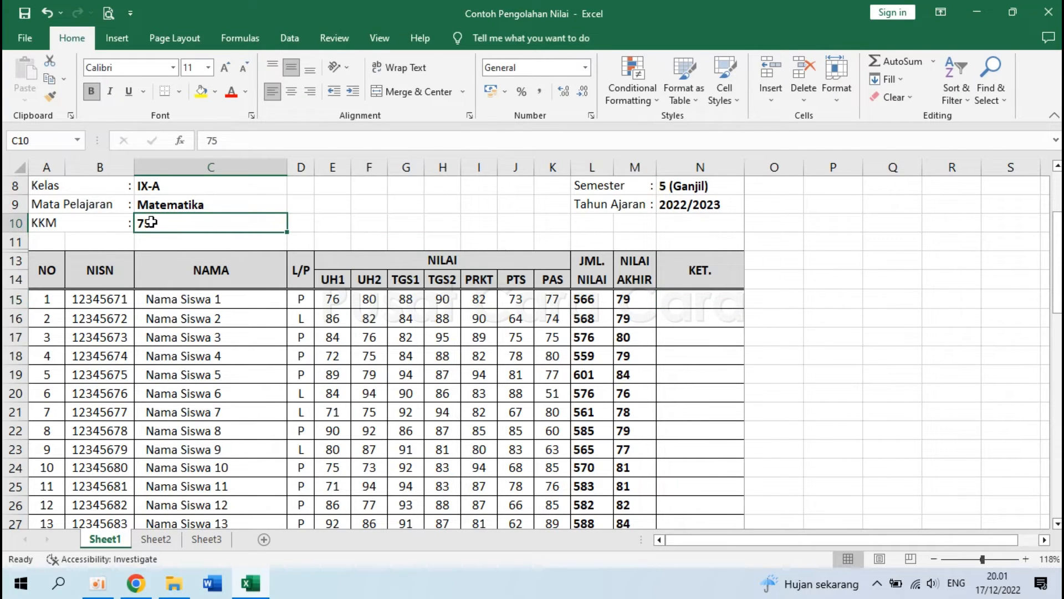
left_click(246, 41)
left_click(526, 61)
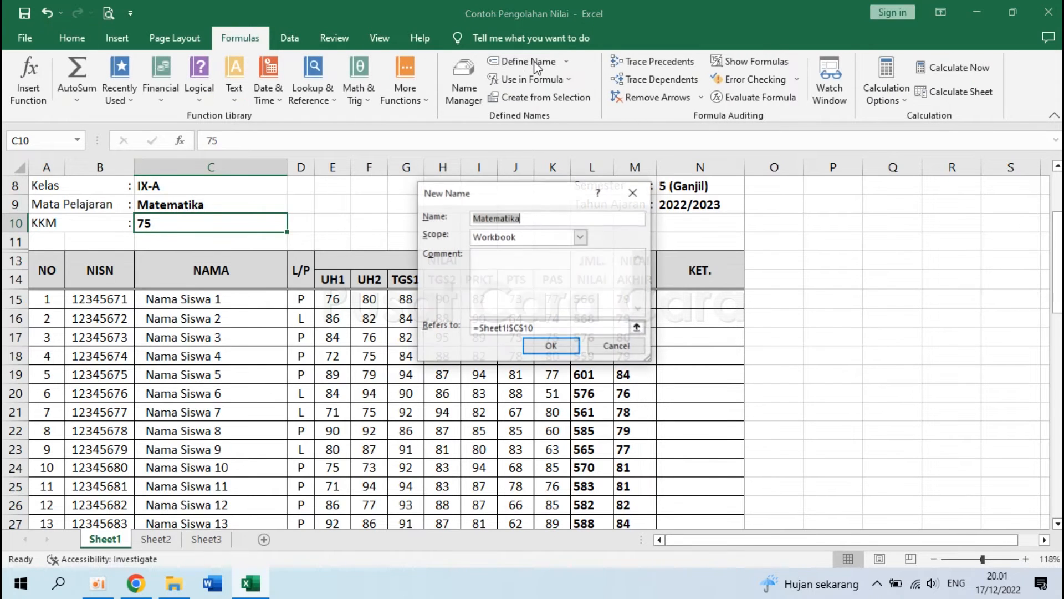
type("k")
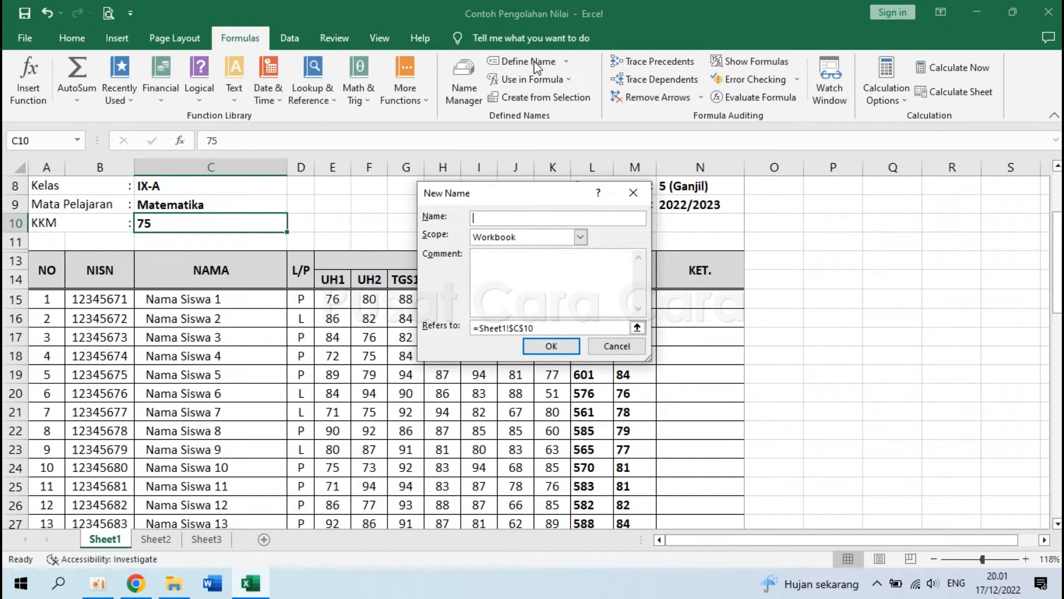
left_click(551, 346)
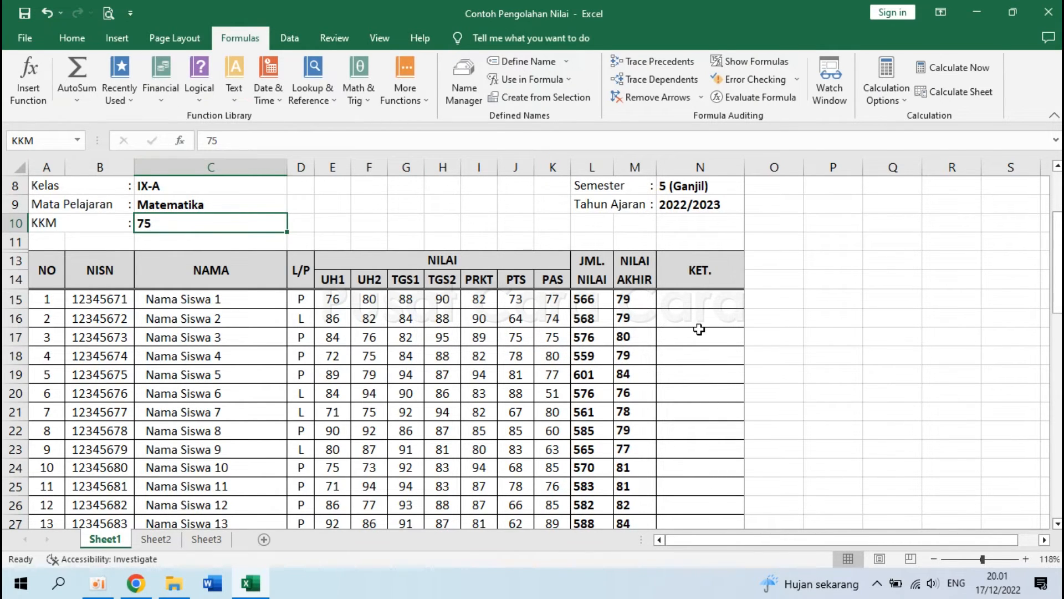
Begin an IF formula in N15 that tests the final grade against the minimum, =IF(M15>=KKM
left_click(686, 308)
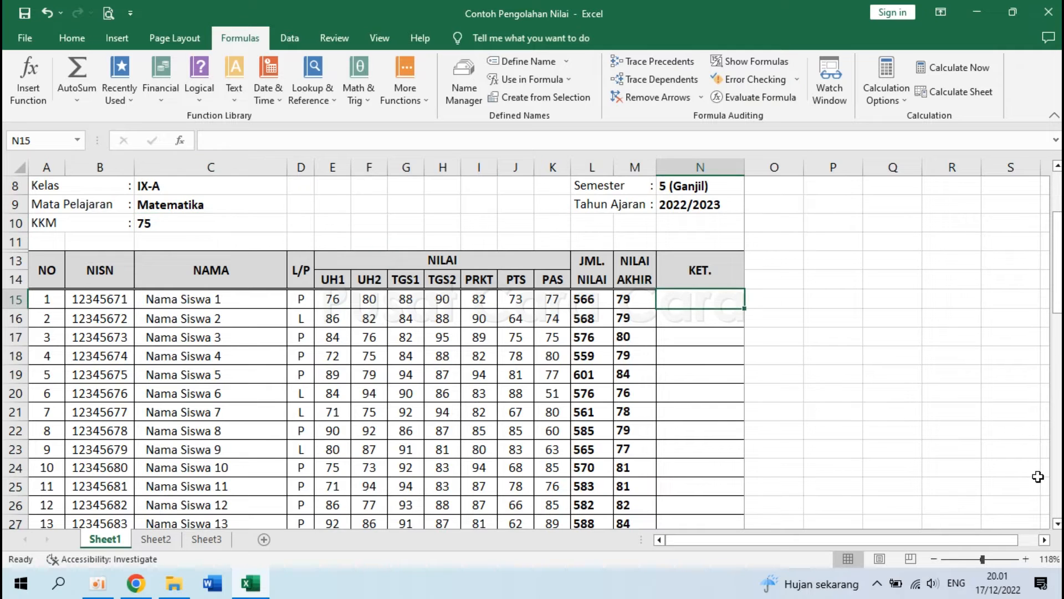
left_click(1045, 540)
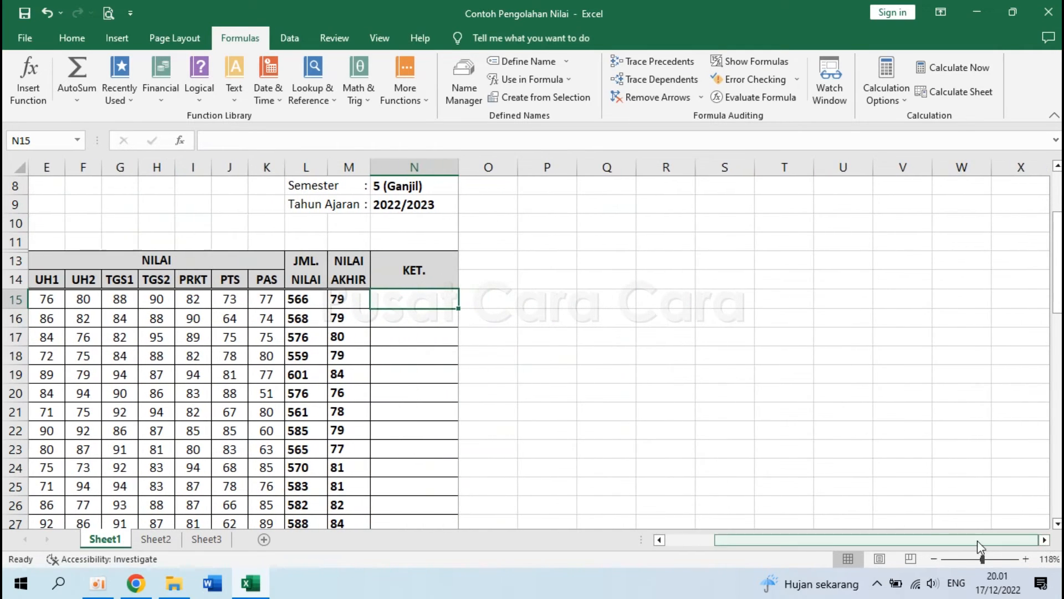
left_click(659, 540)
left_click(659, 541)
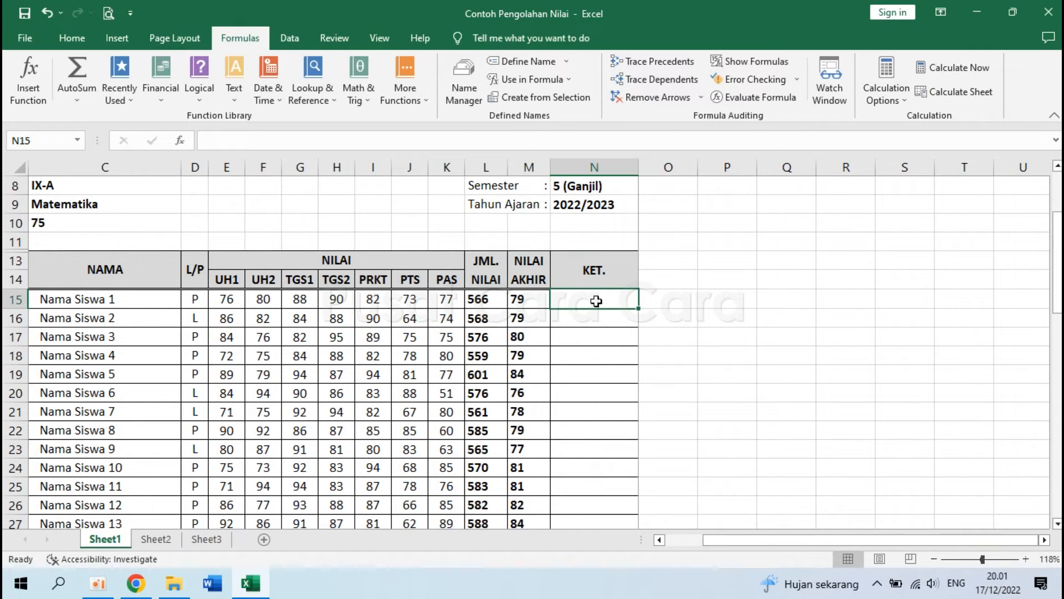
type("=IF(")
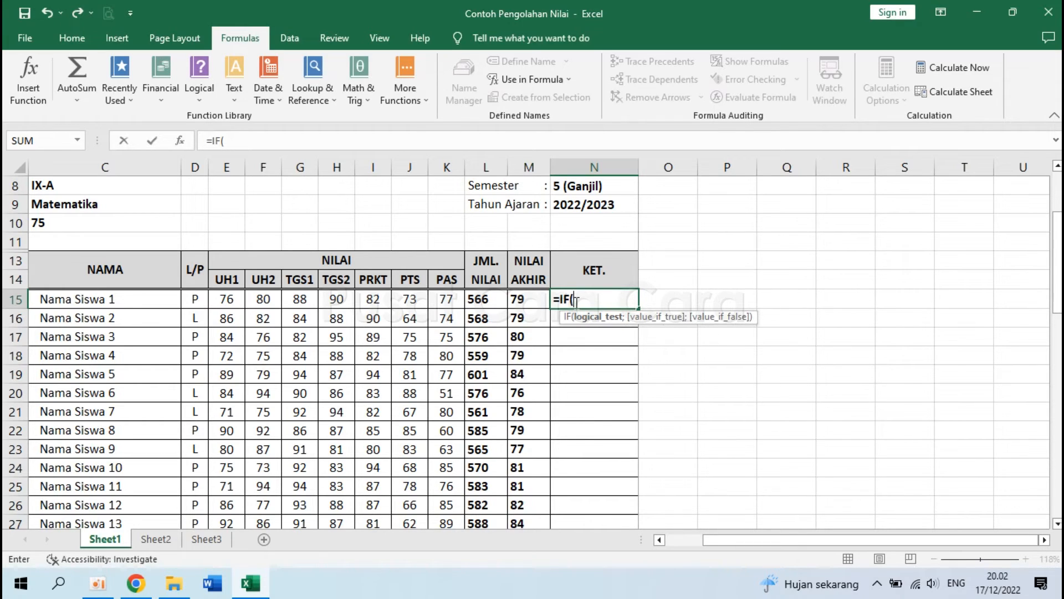
left_click(518, 300)
type(">=KKM")
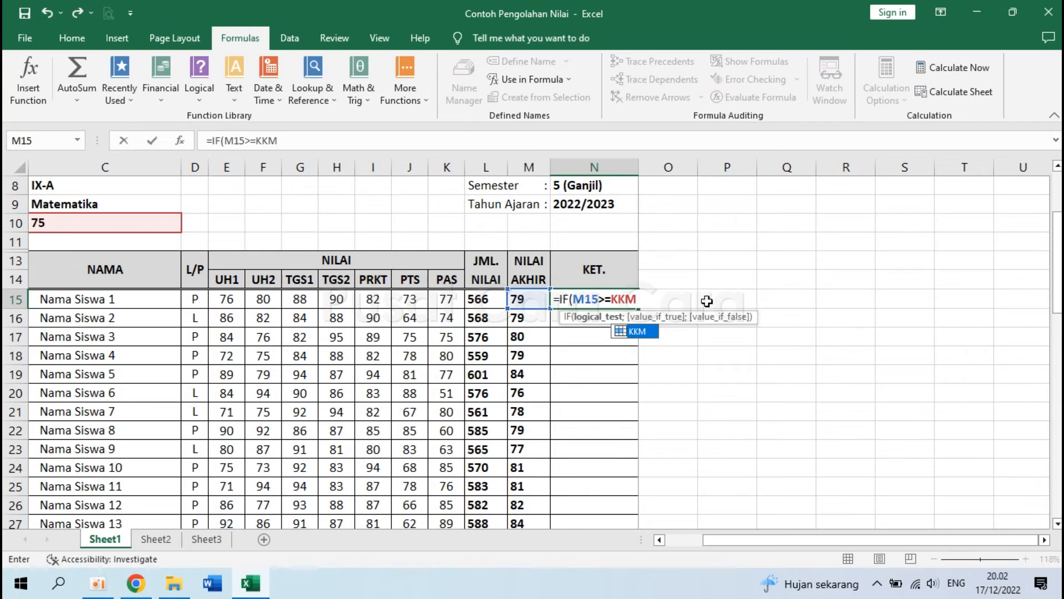
Complete the IF formula in N15 with "Tuntas" as the true result and "Belum Tuntas" as the false result
type(";")
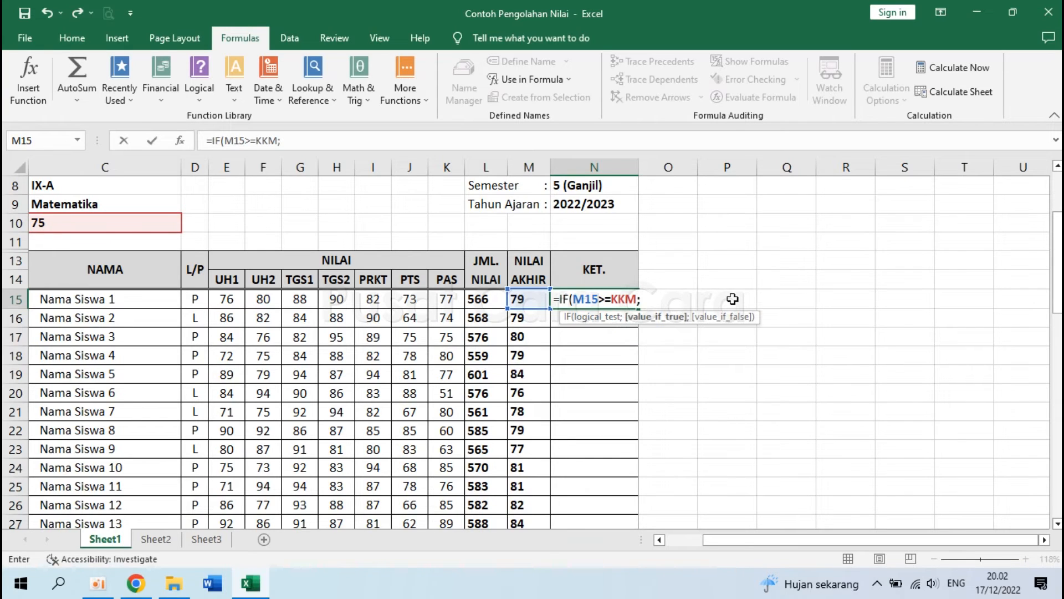
type("\"Tuntan")
key("BackSpace")
type("s\"")
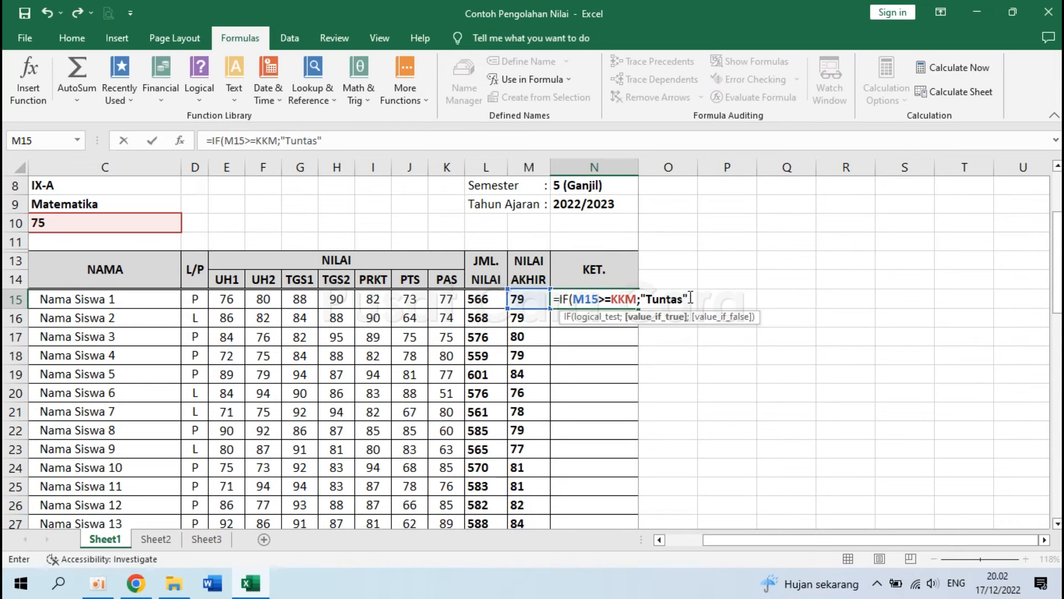
left_click(690, 298)
type(";")
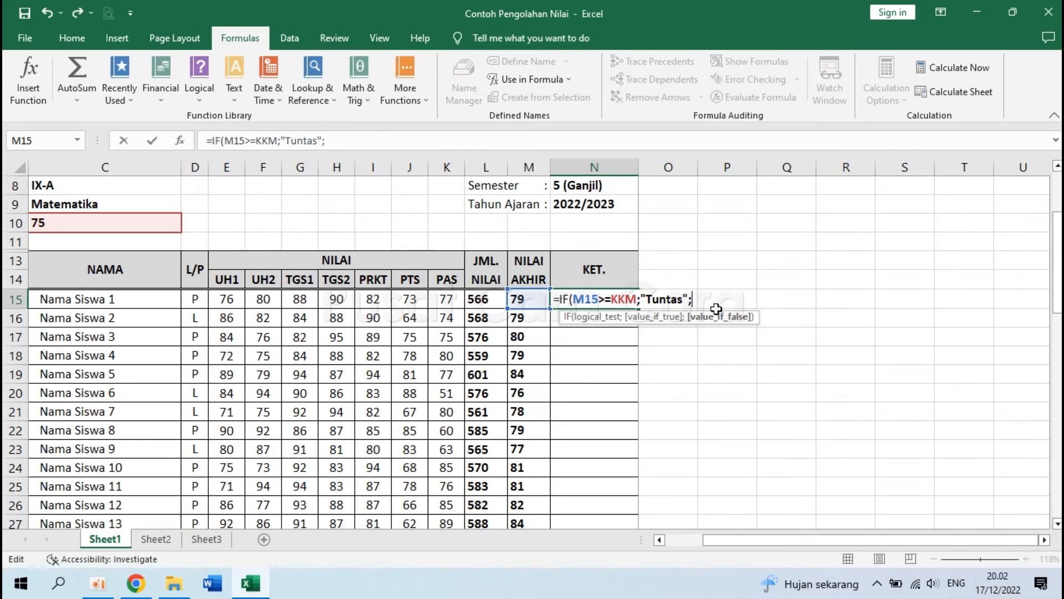
type("\"Belum Tuntas")
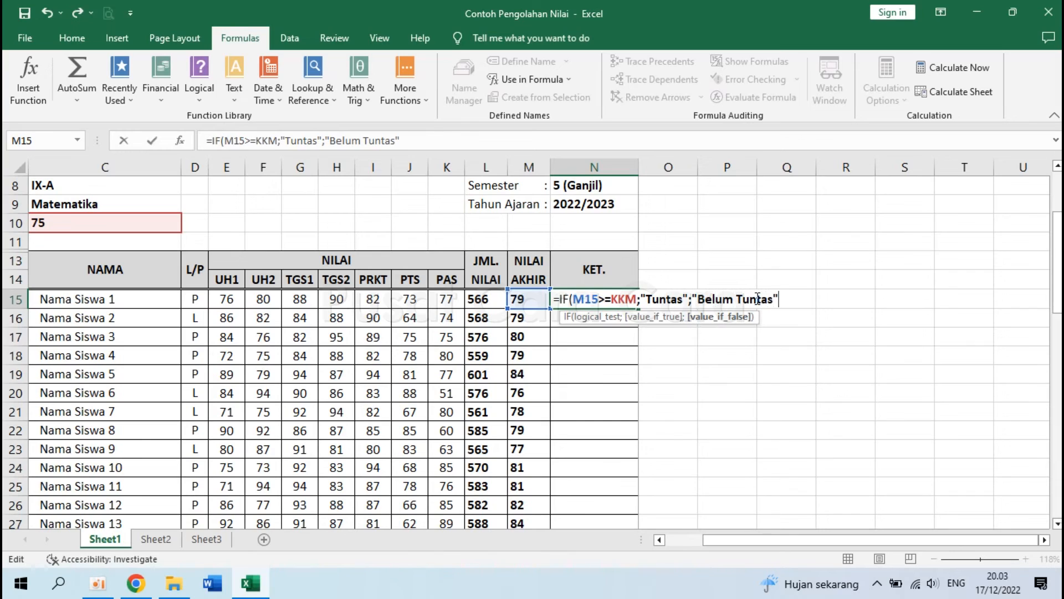
type("\")")
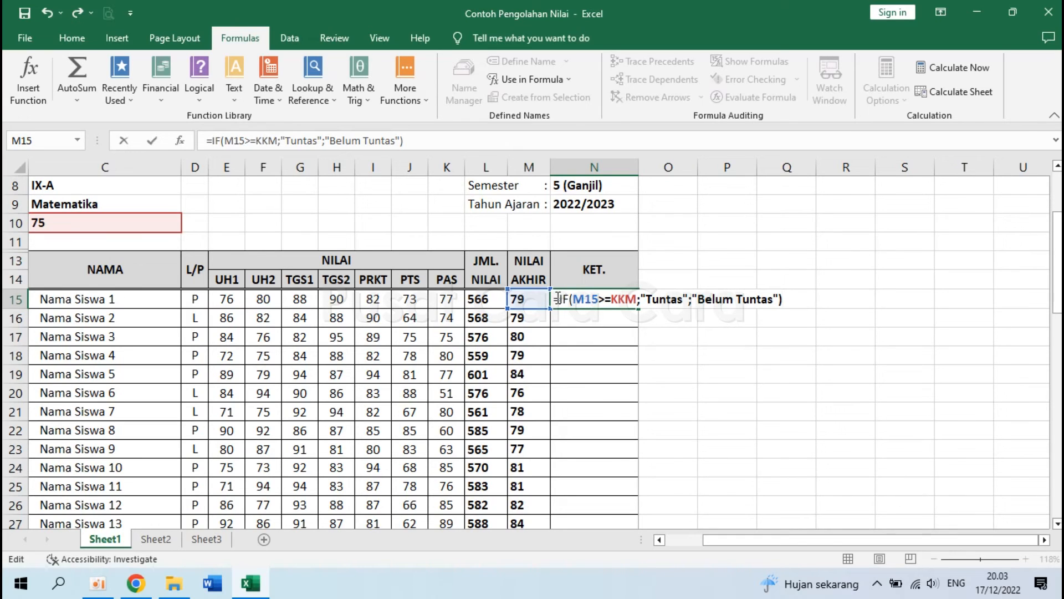
Review the parts of the IF formula in N15 and enter it
left_click_drag(558, 299, 694, 299)
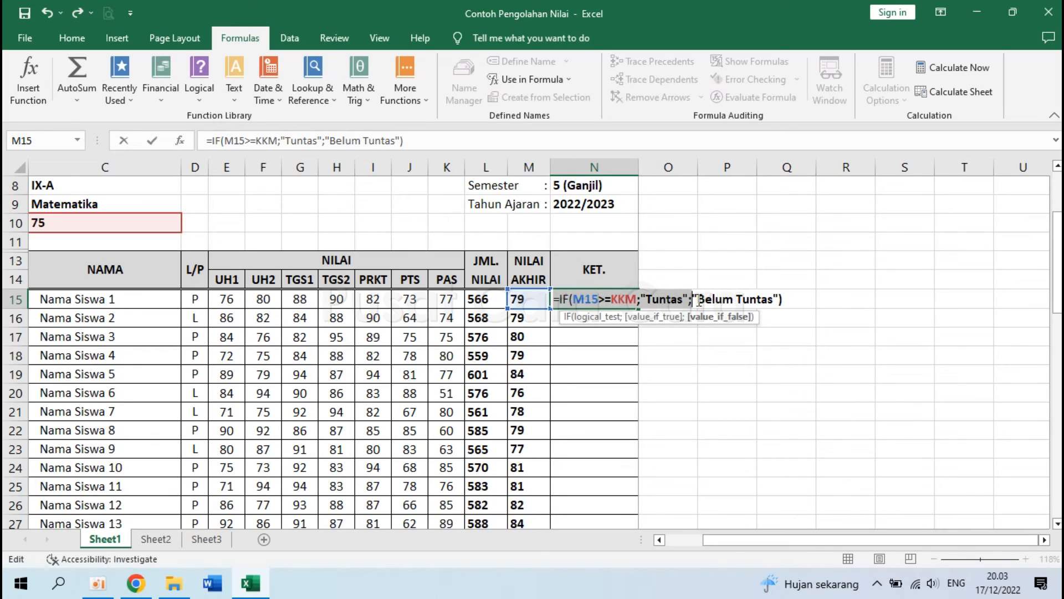
left_click_drag(693, 298, 789, 298)
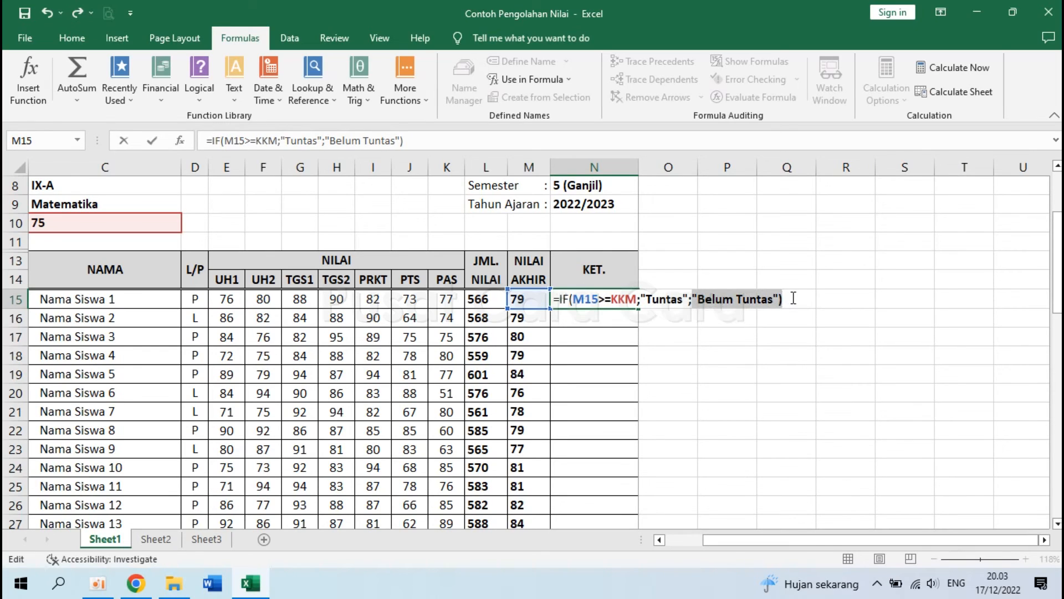
left_click(790, 299)
left_click_drag(560, 299, 794, 299)
left_click(794, 300)
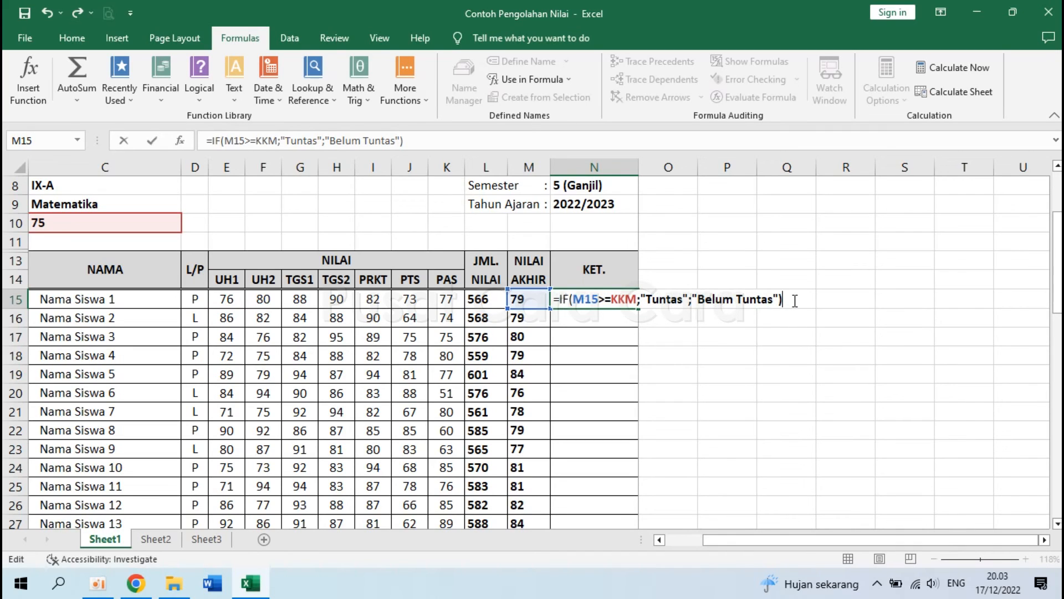
key("Return")
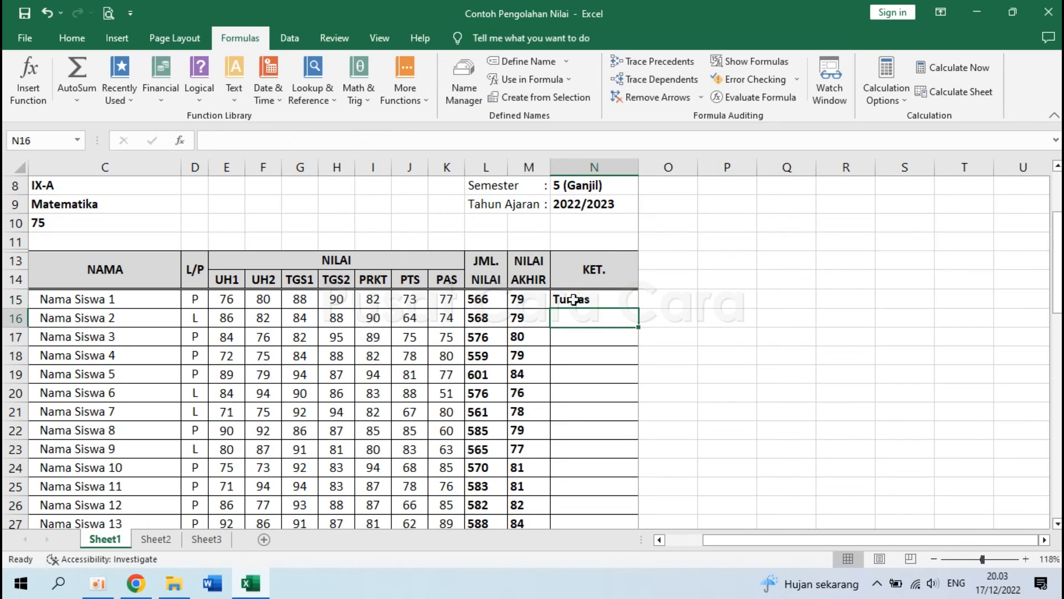
Fill the IF formula from N15 down to N50 and check the remarks in N31 and N36 against their final grades
left_click(574, 300)
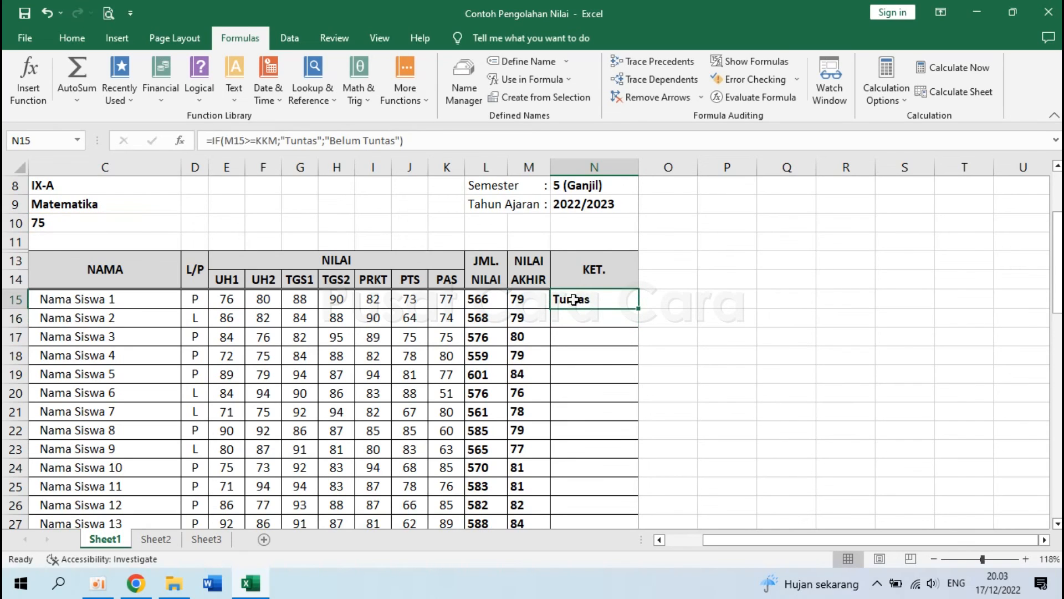
double_click(641, 310)
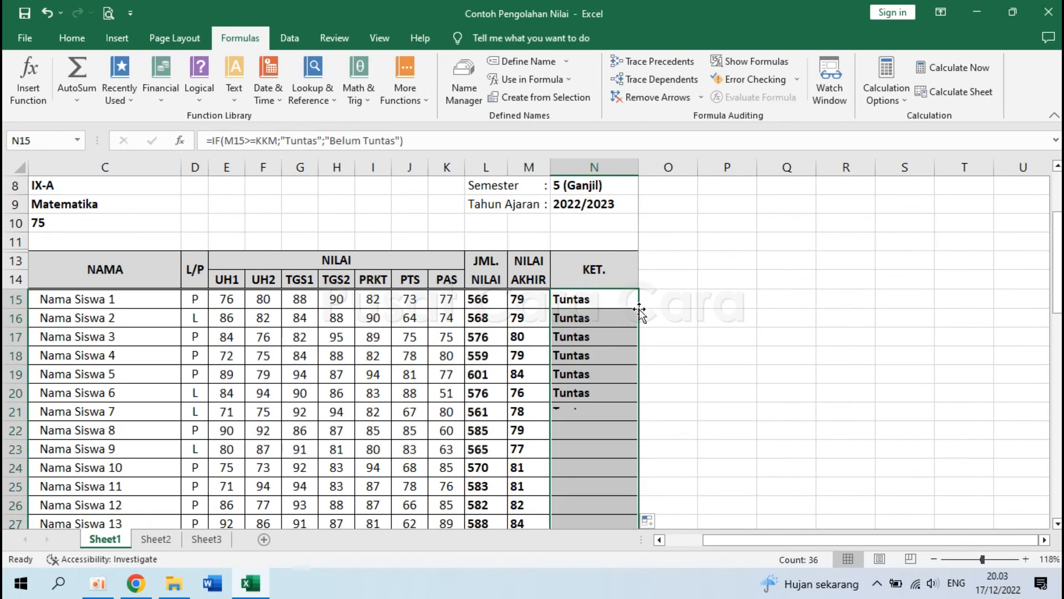
scroll(637, 344, "down", 3)
left_click(620, 409)
scroll(621, 409, "down", 3)
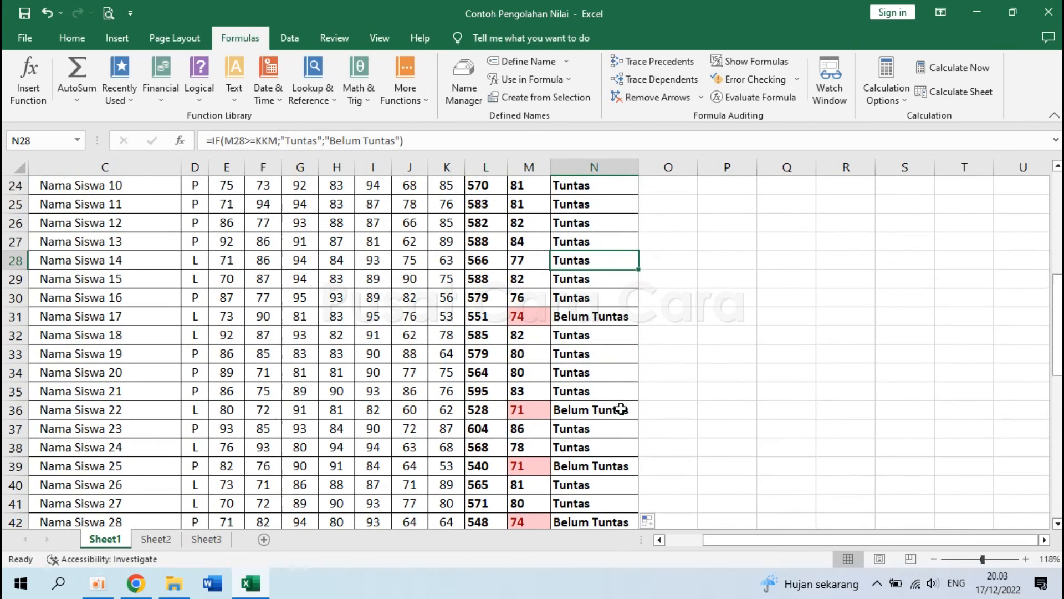
left_click(566, 316)
left_click(574, 410)
scroll(575, 409, "down", 3)
scroll(574, 409, "up", 8)
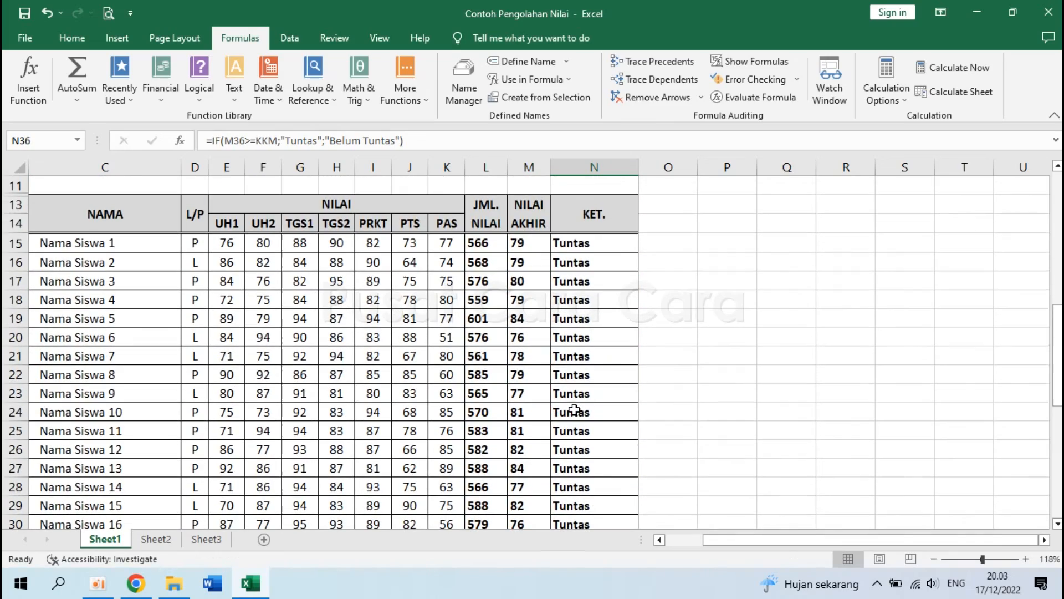
Center the totals, final grades and remarks in L15:N50 horizontally, and return to cell A1
left_click_drag(486, 243, 577, 484)
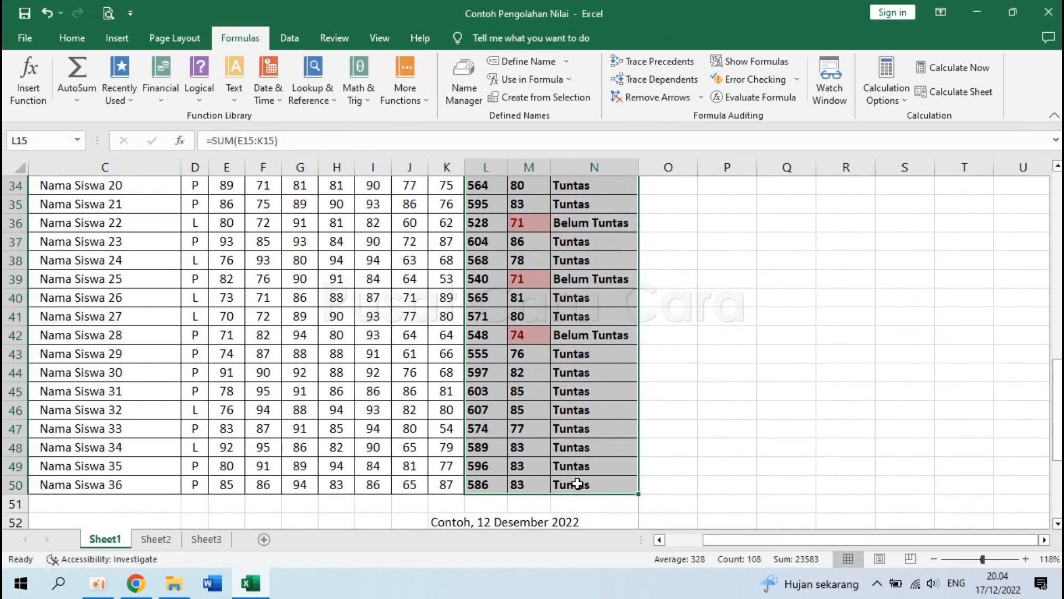
scroll(344, 207, "up", 11)
left_click(72, 38)
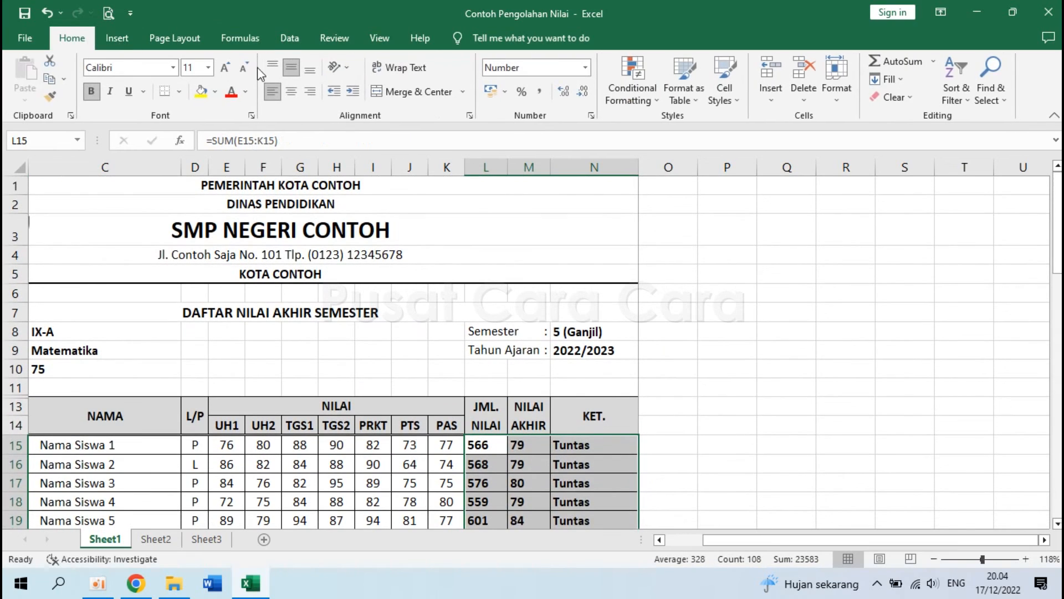
left_click(291, 92)
left_click(576, 369)
scroll(576, 369, "down", 3)
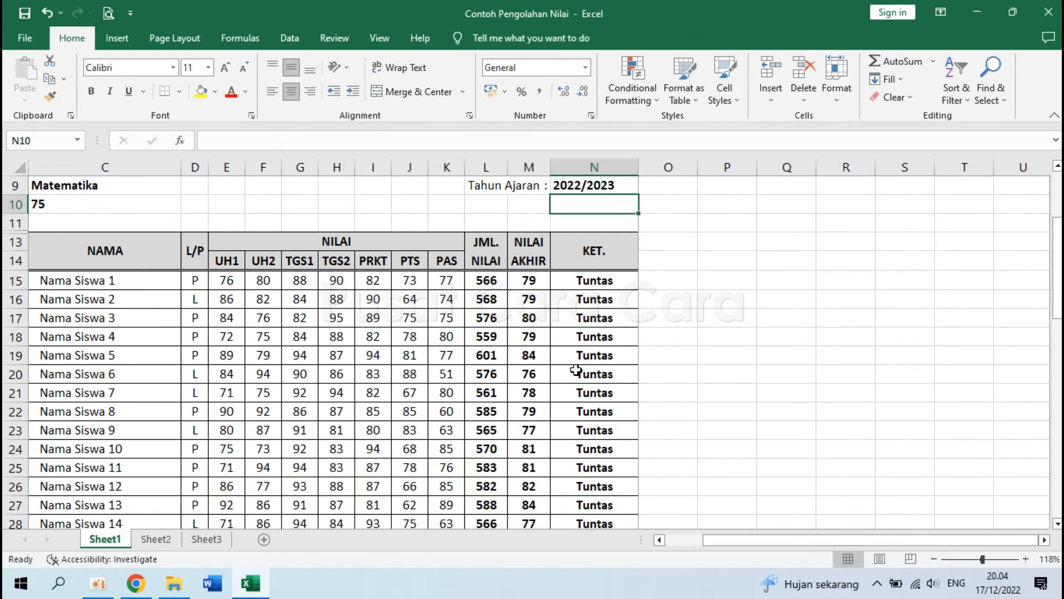
key("ctrl+Home")
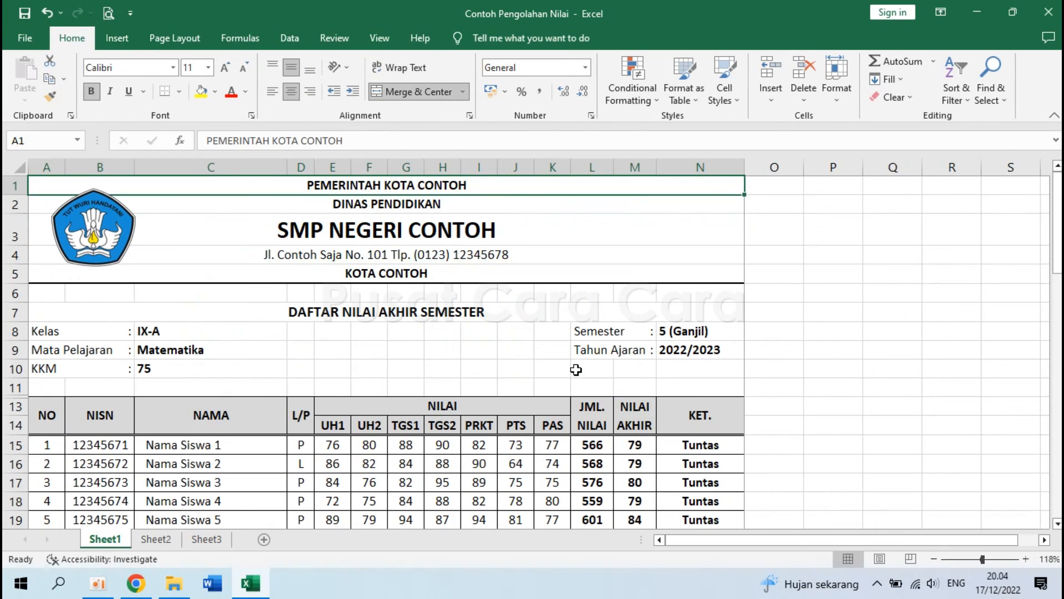